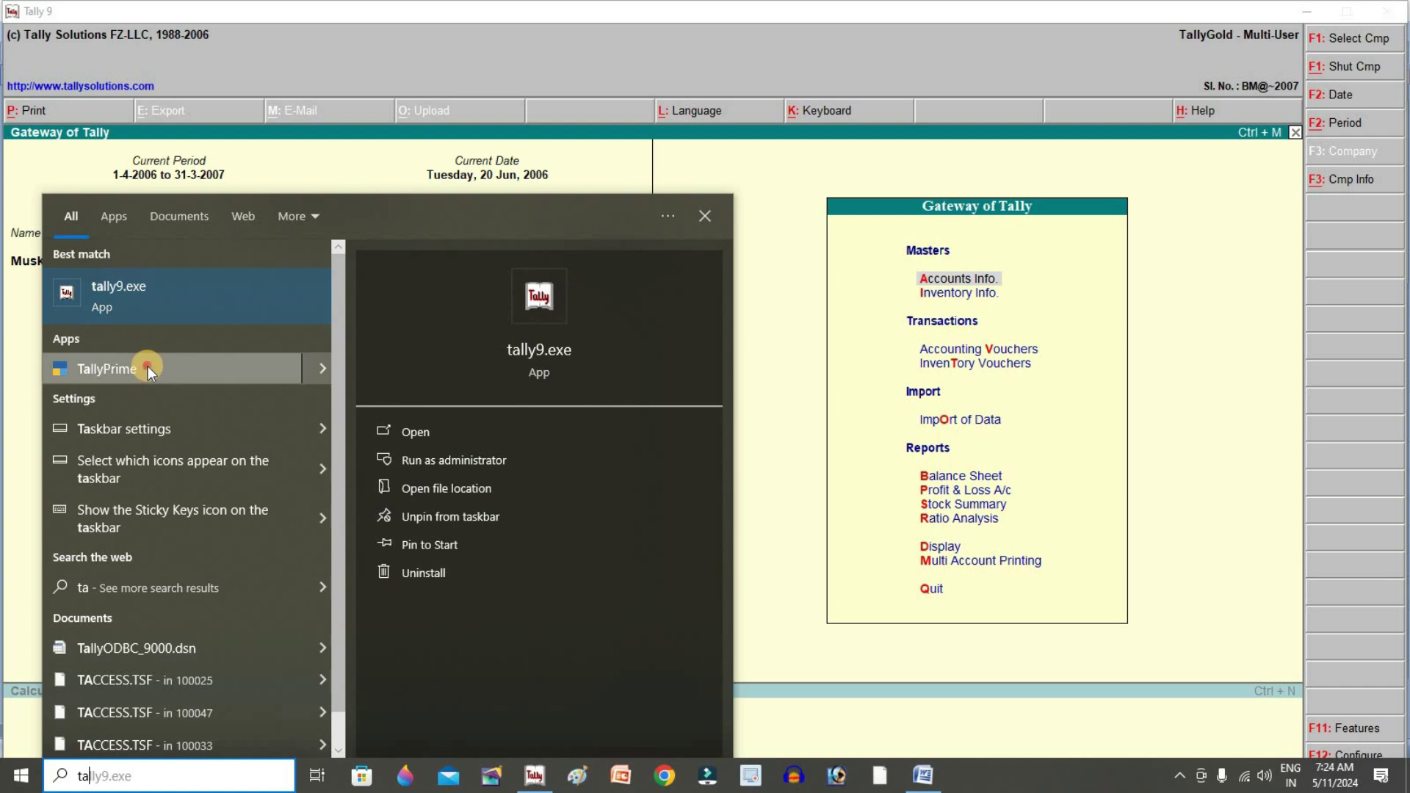
Shut the company Muskan Limited in Tally 9.
left_click(964, 461)
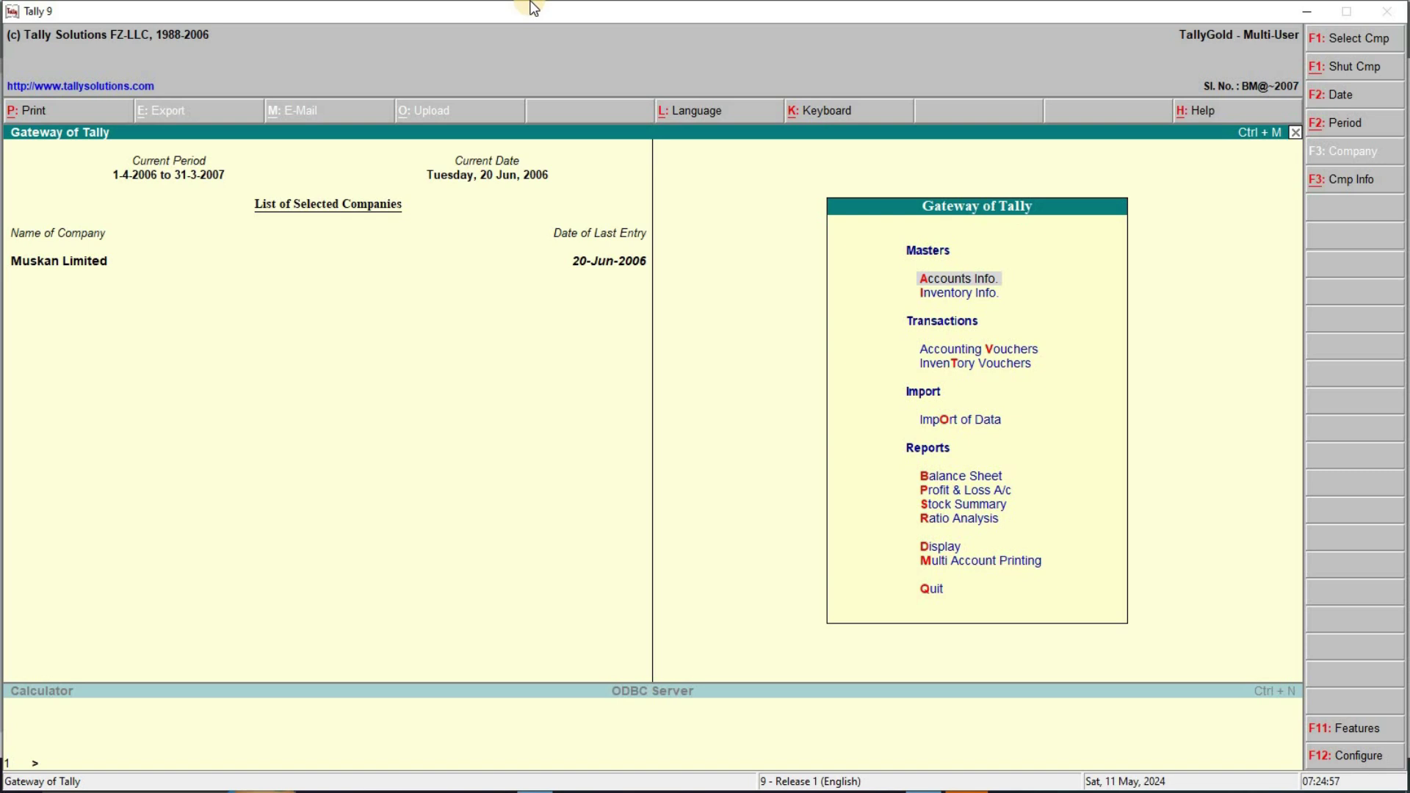
key("alt+F1")
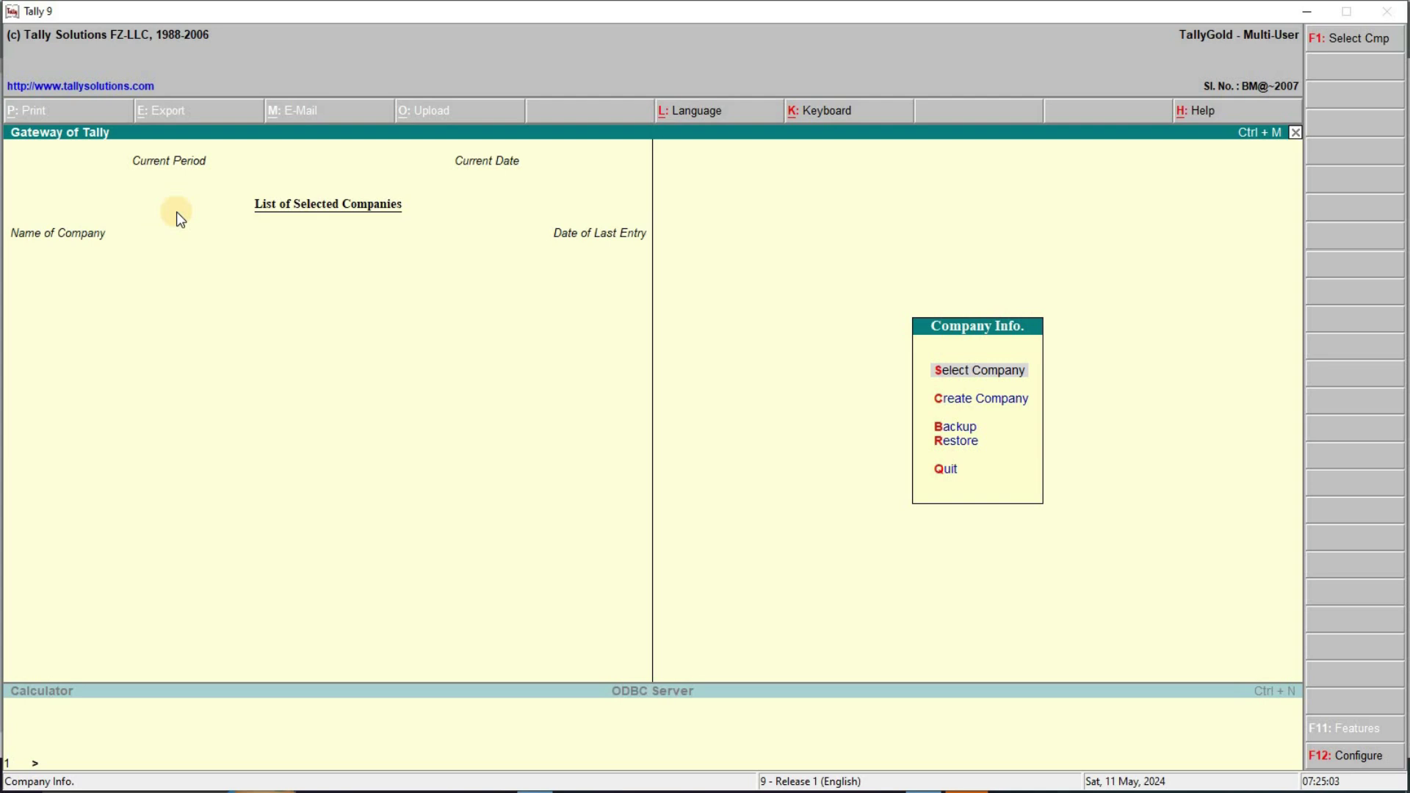
Switch to TallyPrime, continue in Educational mode and load the first company in the company list.
key("alt+Tab")
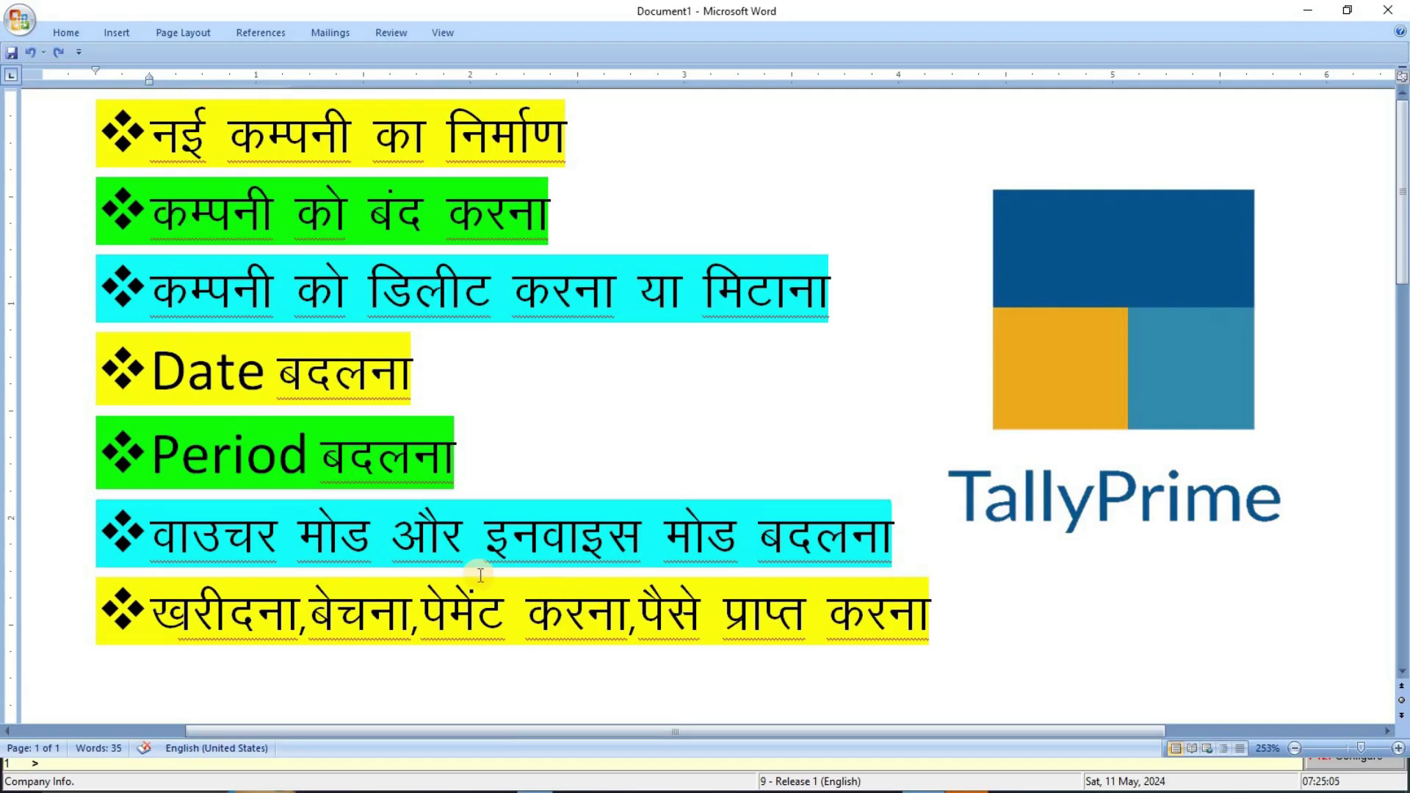
key("alt+Tab")
key("Tab")
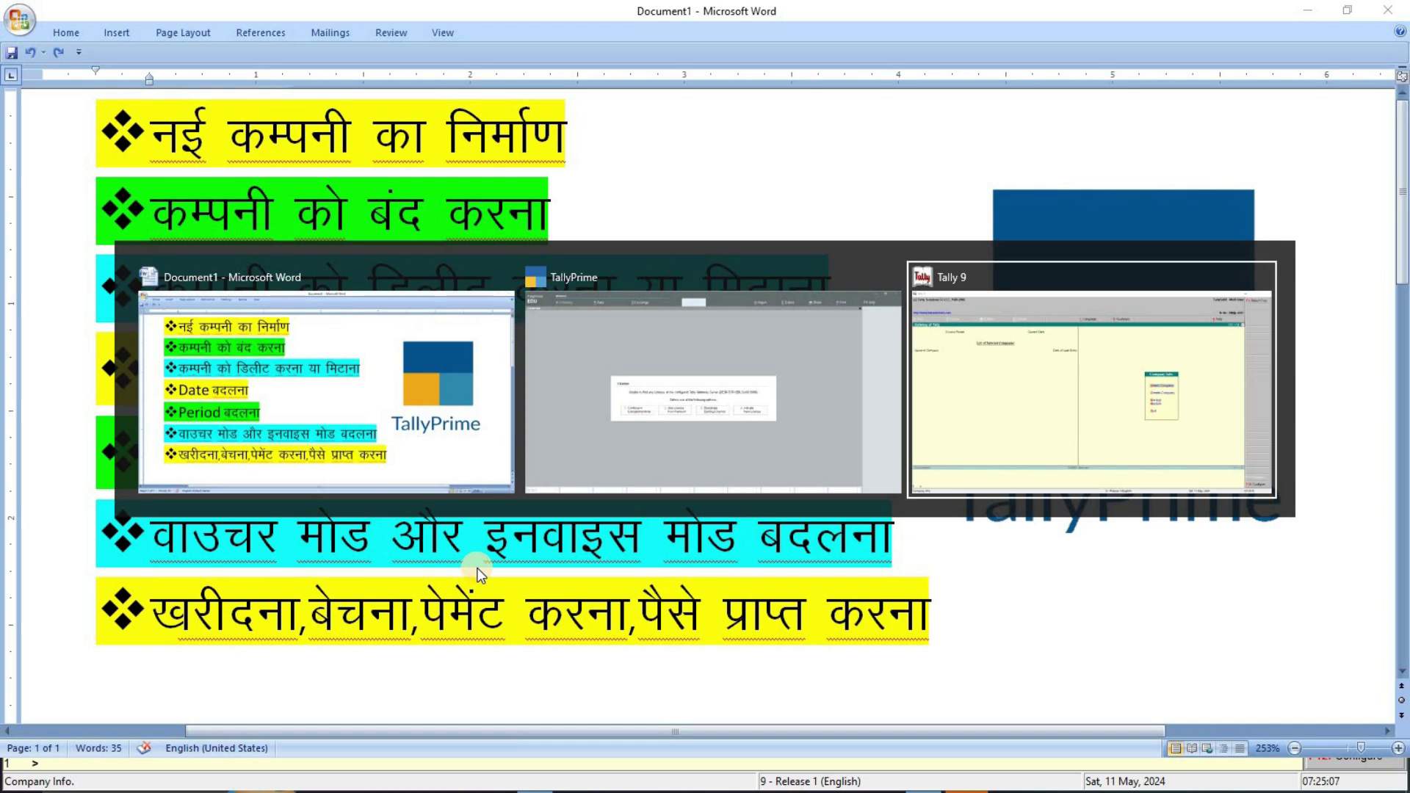
key("shift+Tab")
left_click(392, 449)
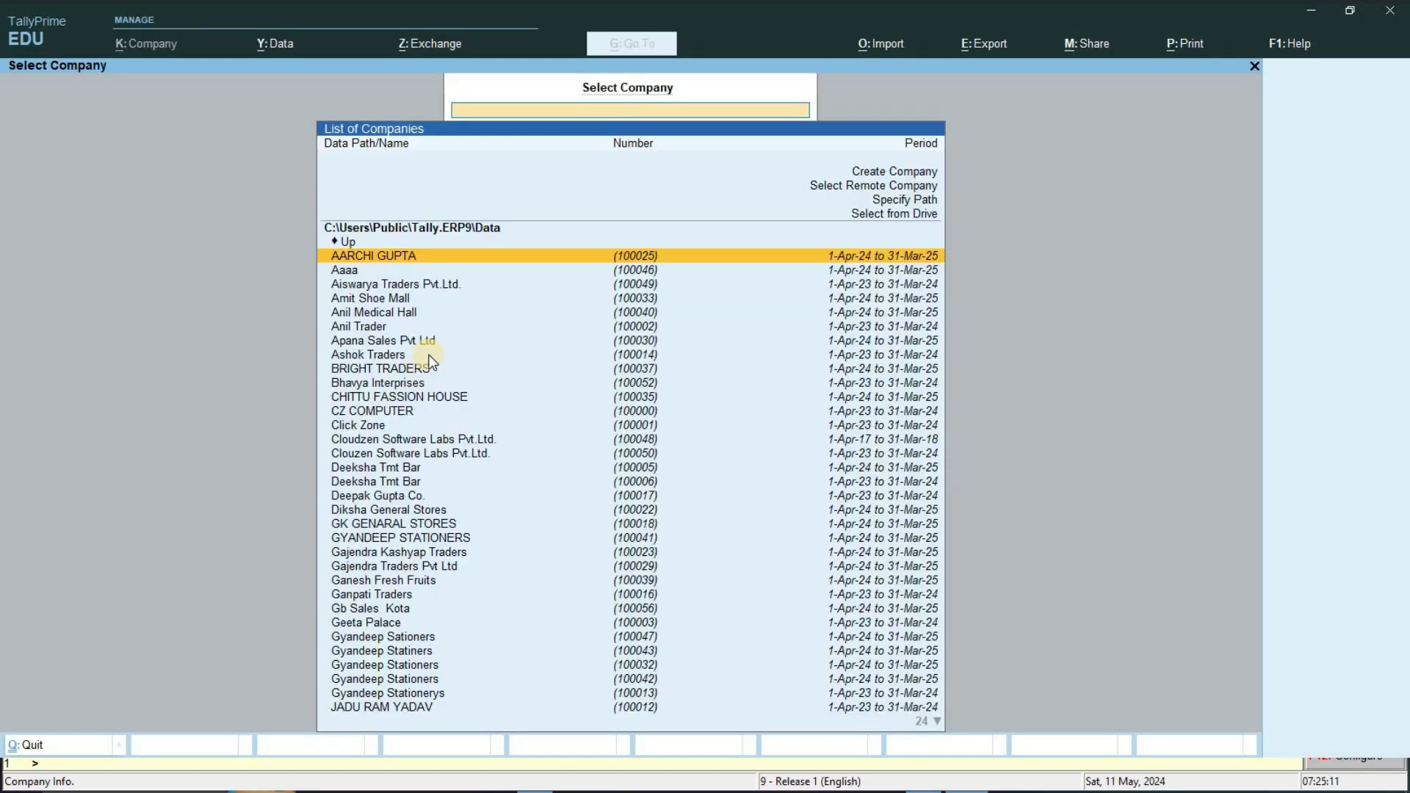
key("Return")
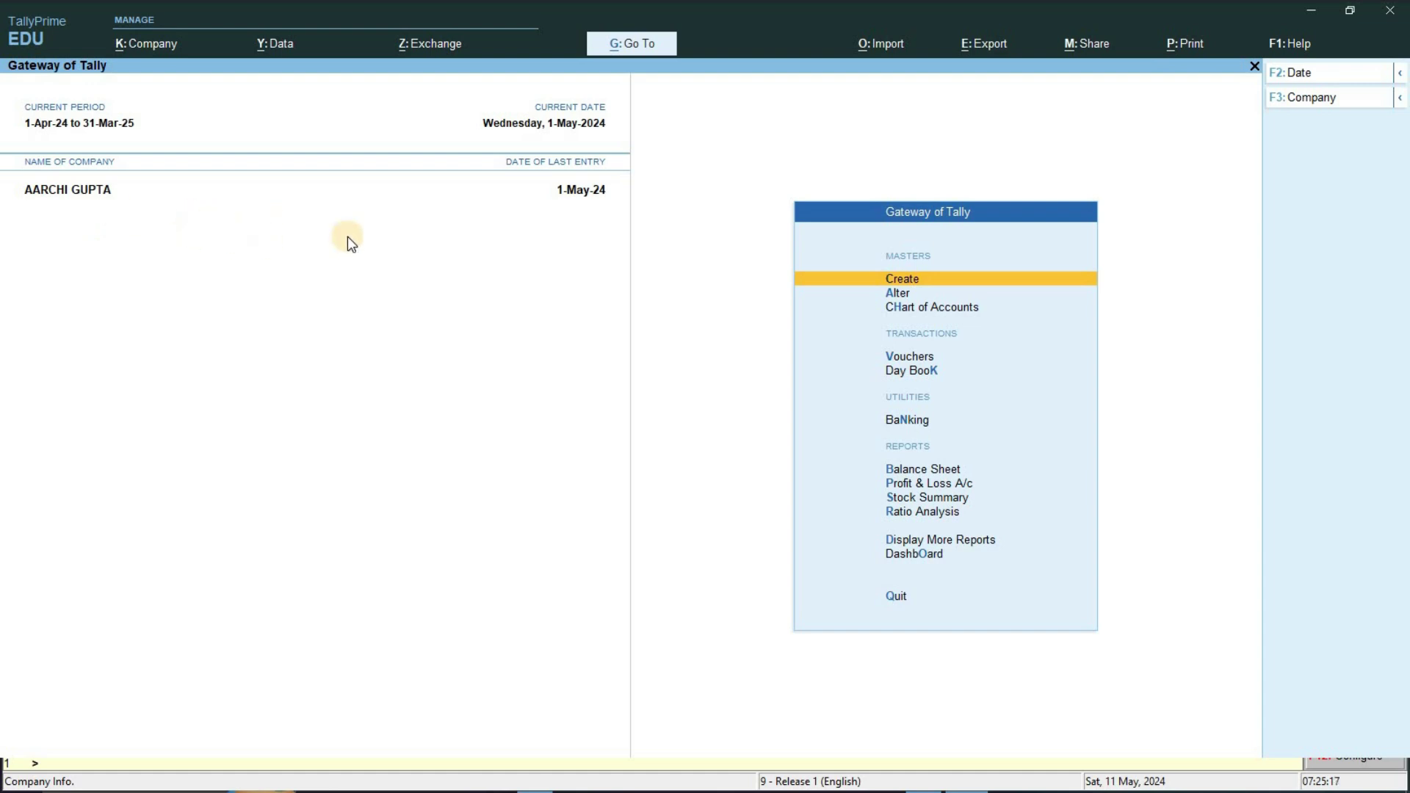
Shut the loaded company in TallyPrime and bring up the company selection list.
key("alt+F3")
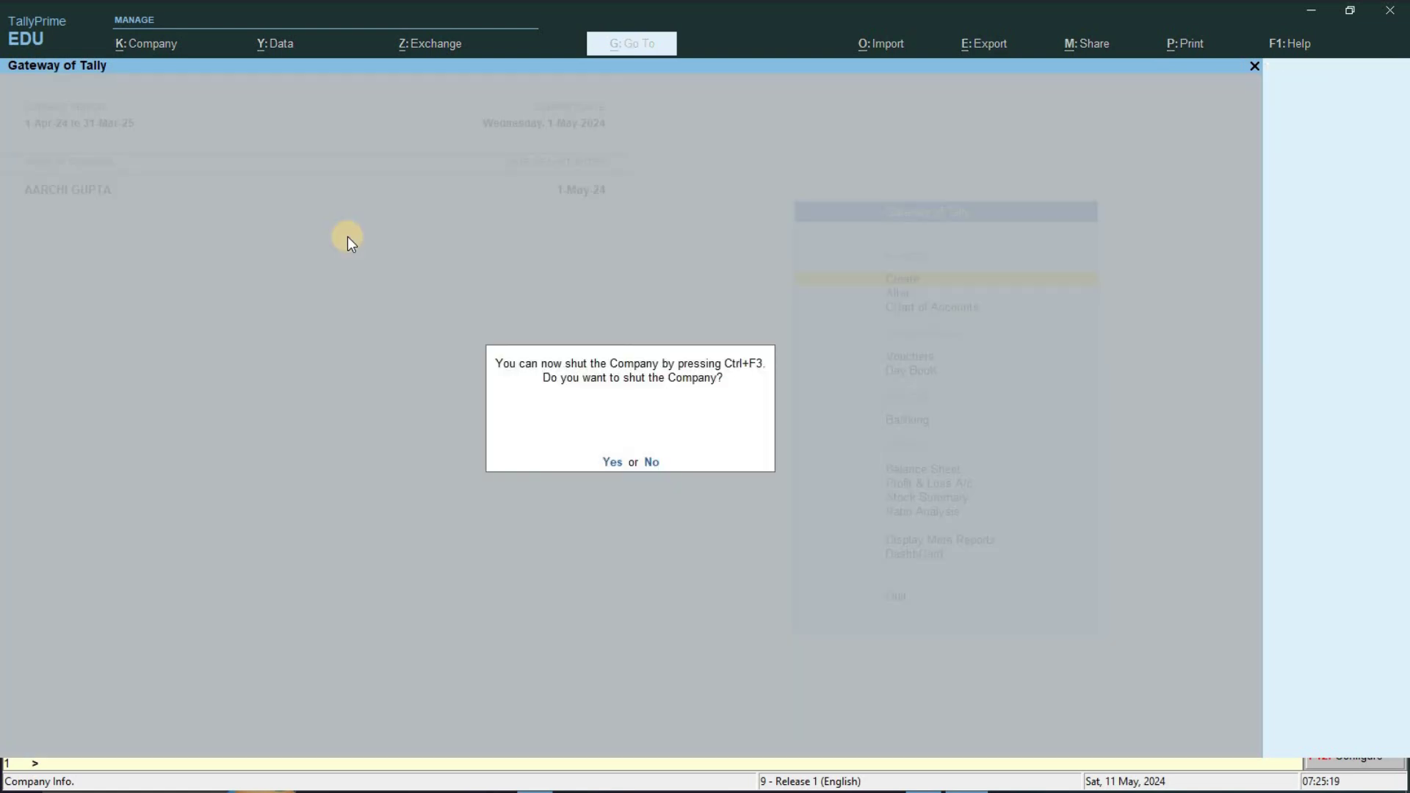
key("Return")
key("Return")
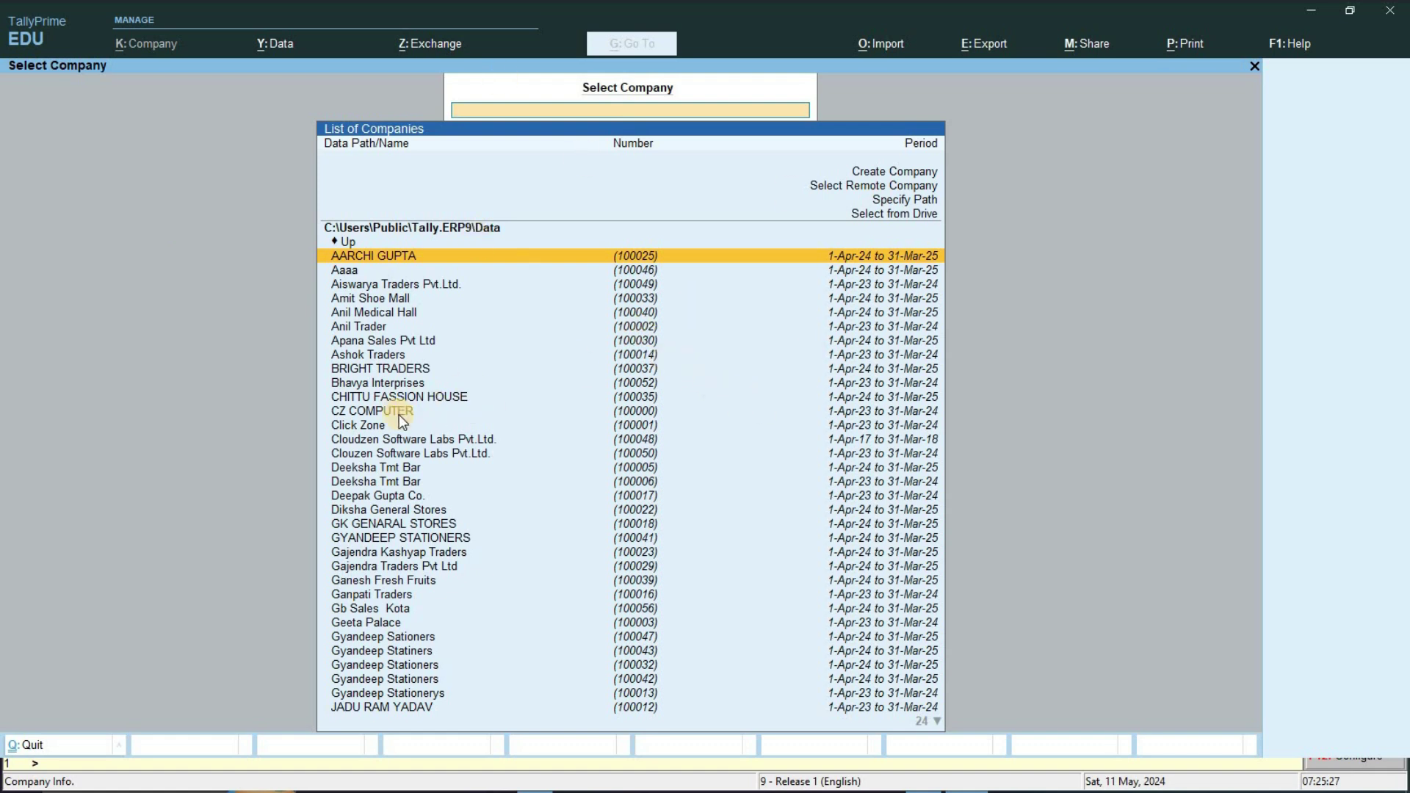
Highlight the first topic line in the Word document and return to Tally 9.
key("alt+Tab")
left_click_drag(156, 136, 567, 138)
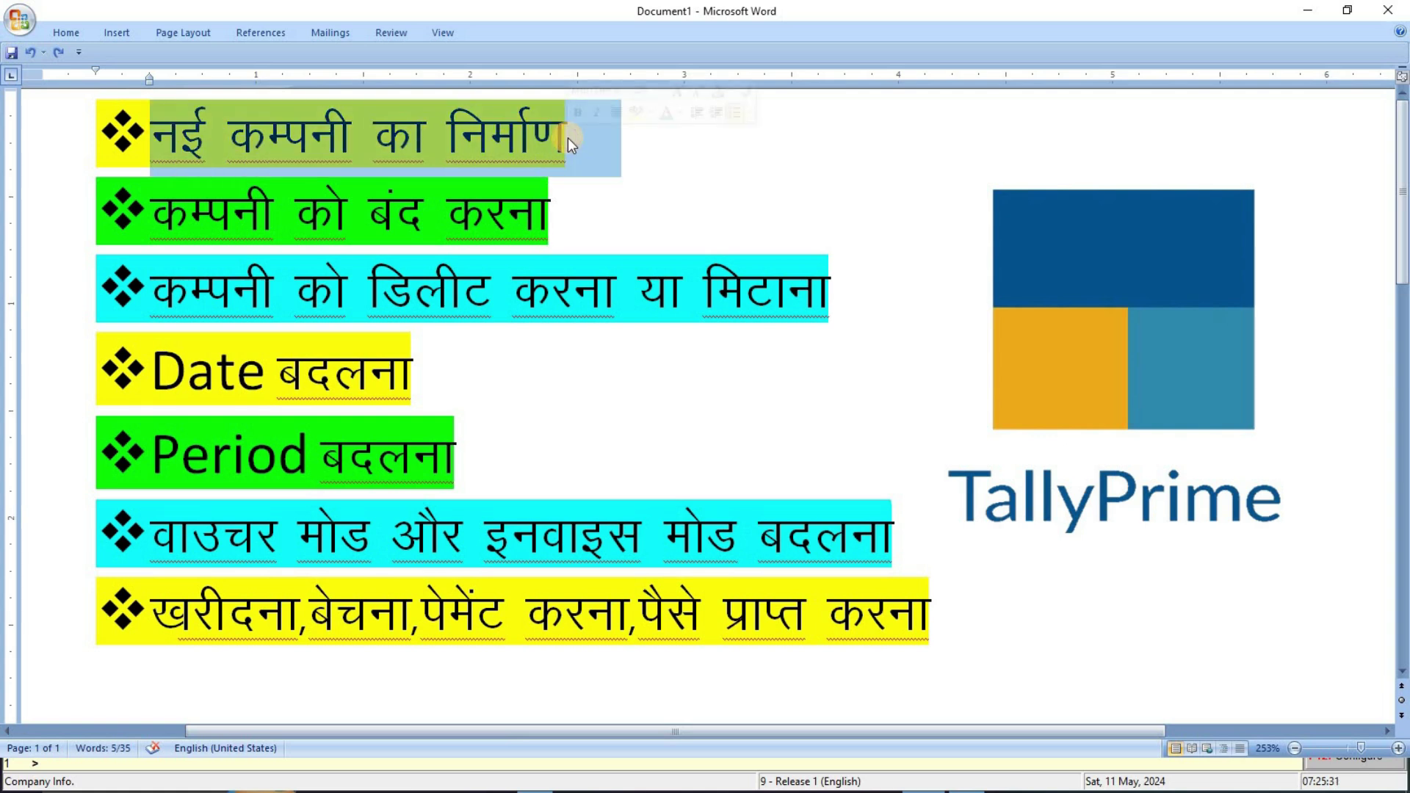
key("alt+Tab")
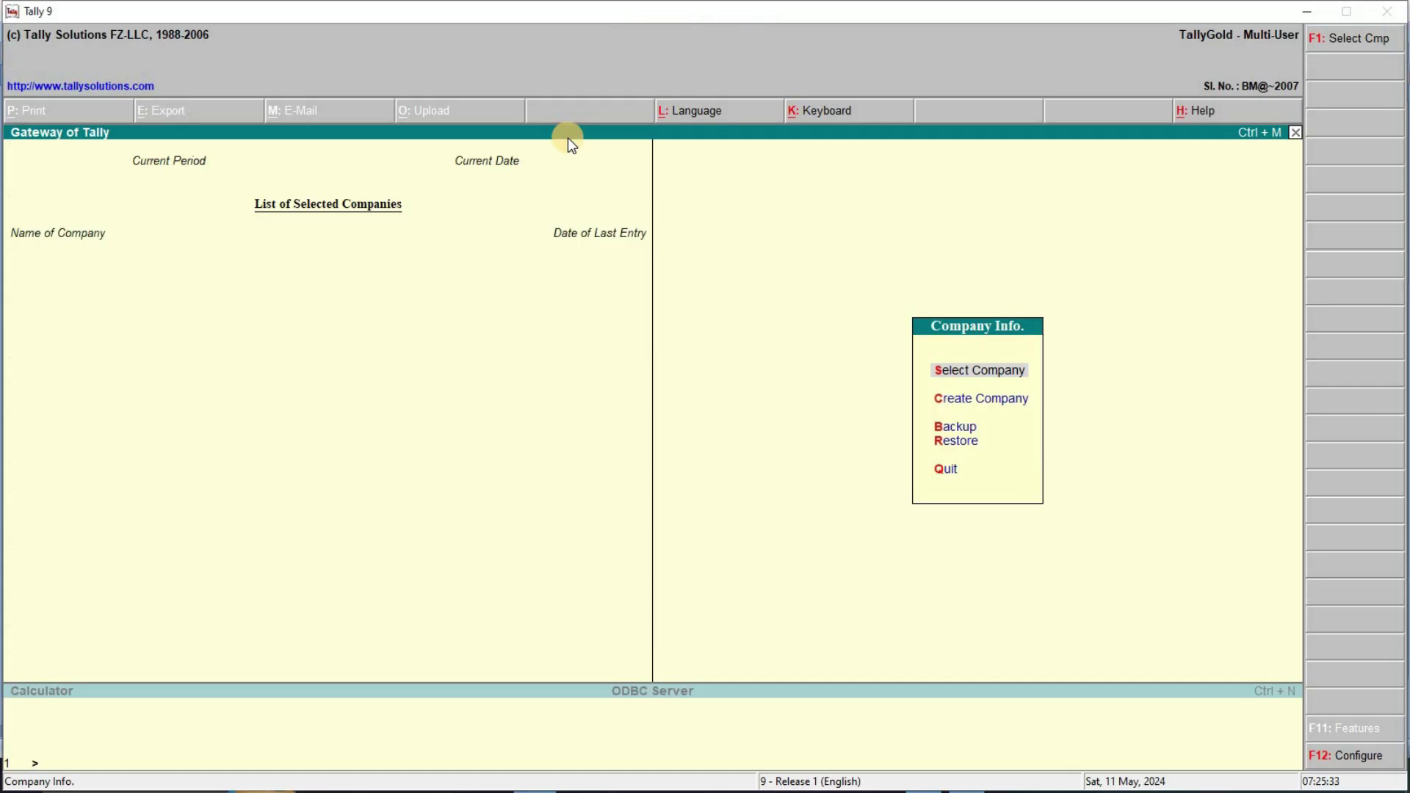
Start creating a company named Uttara Traders, using the same text as its mailing name.
key("Down")
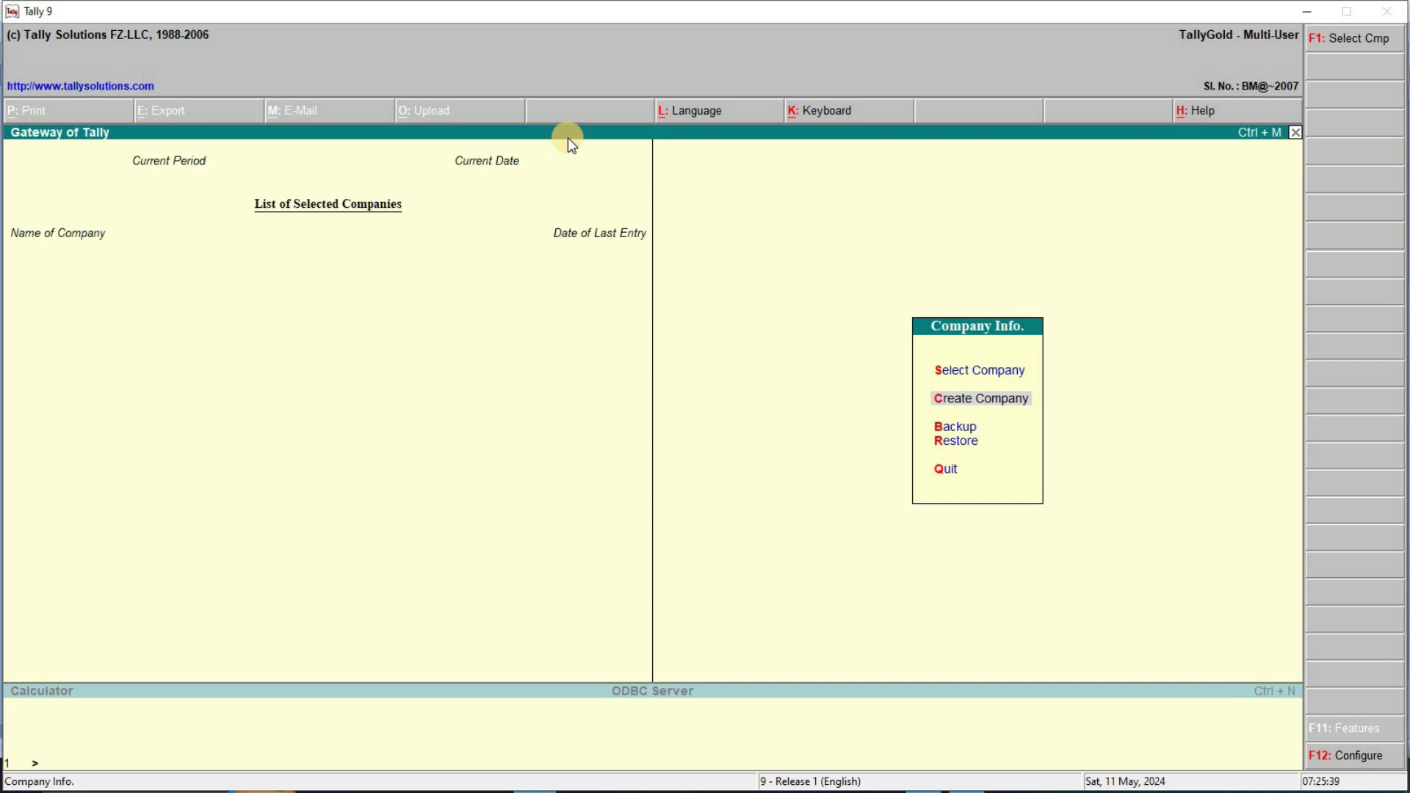
key("Return")
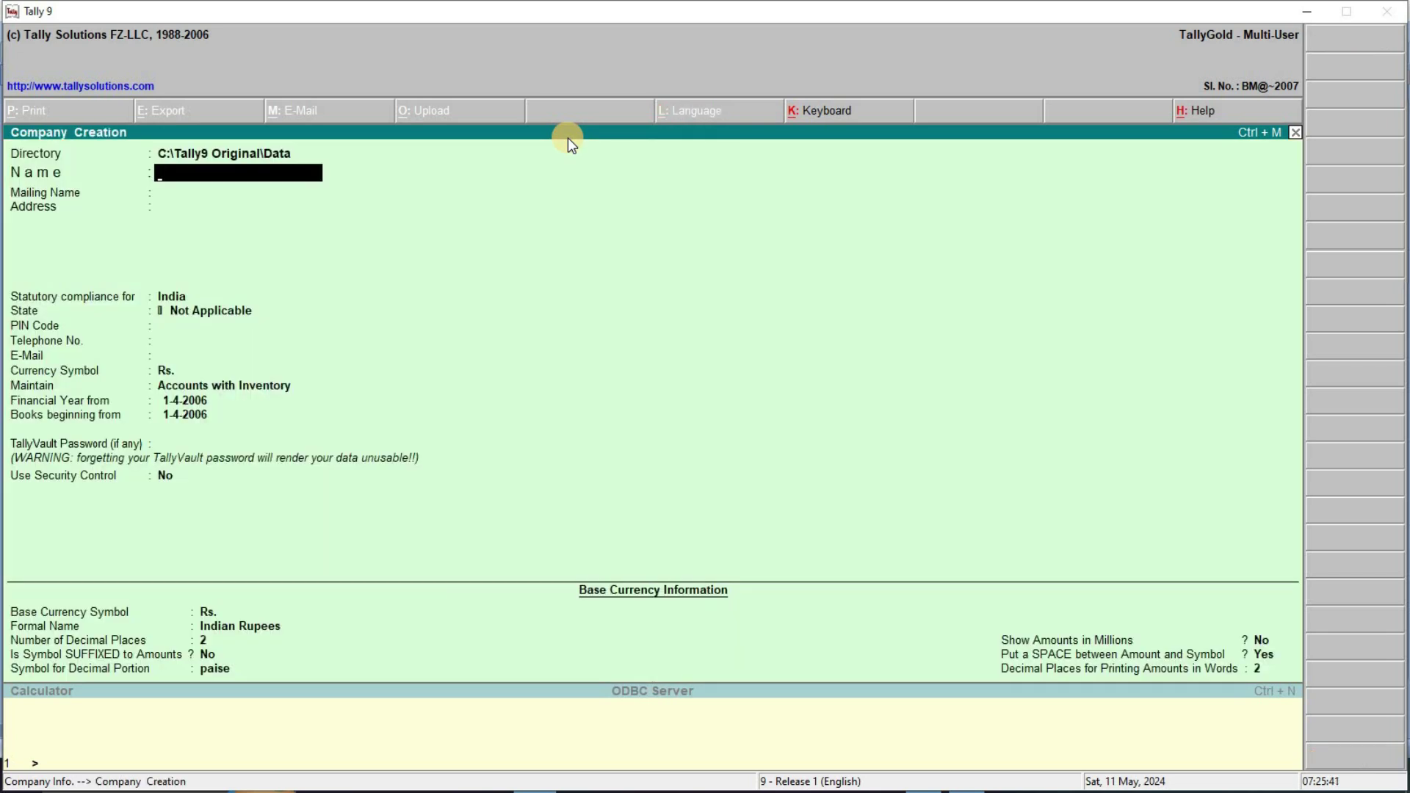
type("U")
type("ttara")
type(" Traval")
key("BackSpace")
key("BackSpace")
key("BackSpace")
type("ders")
key("Return")
key("Return")
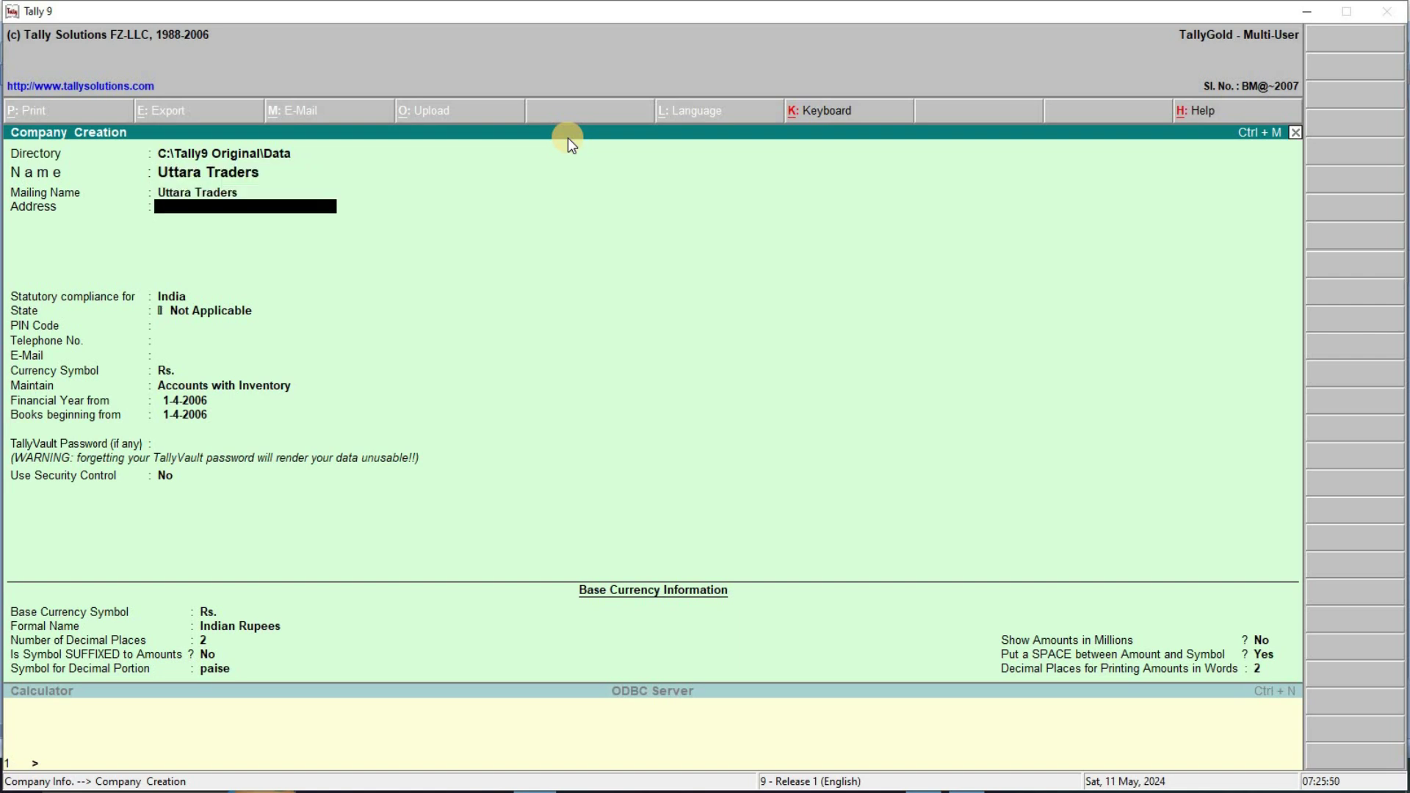
Enter the new company's two-line address, choose Chhatisgarh as the state and fill in the postal code.
type("Main Road")
key("Return")
type("Bsp")
key("Return")
key("Return")
key("Return")
type("Chhatisgarh")
key("Return")
type("4950")
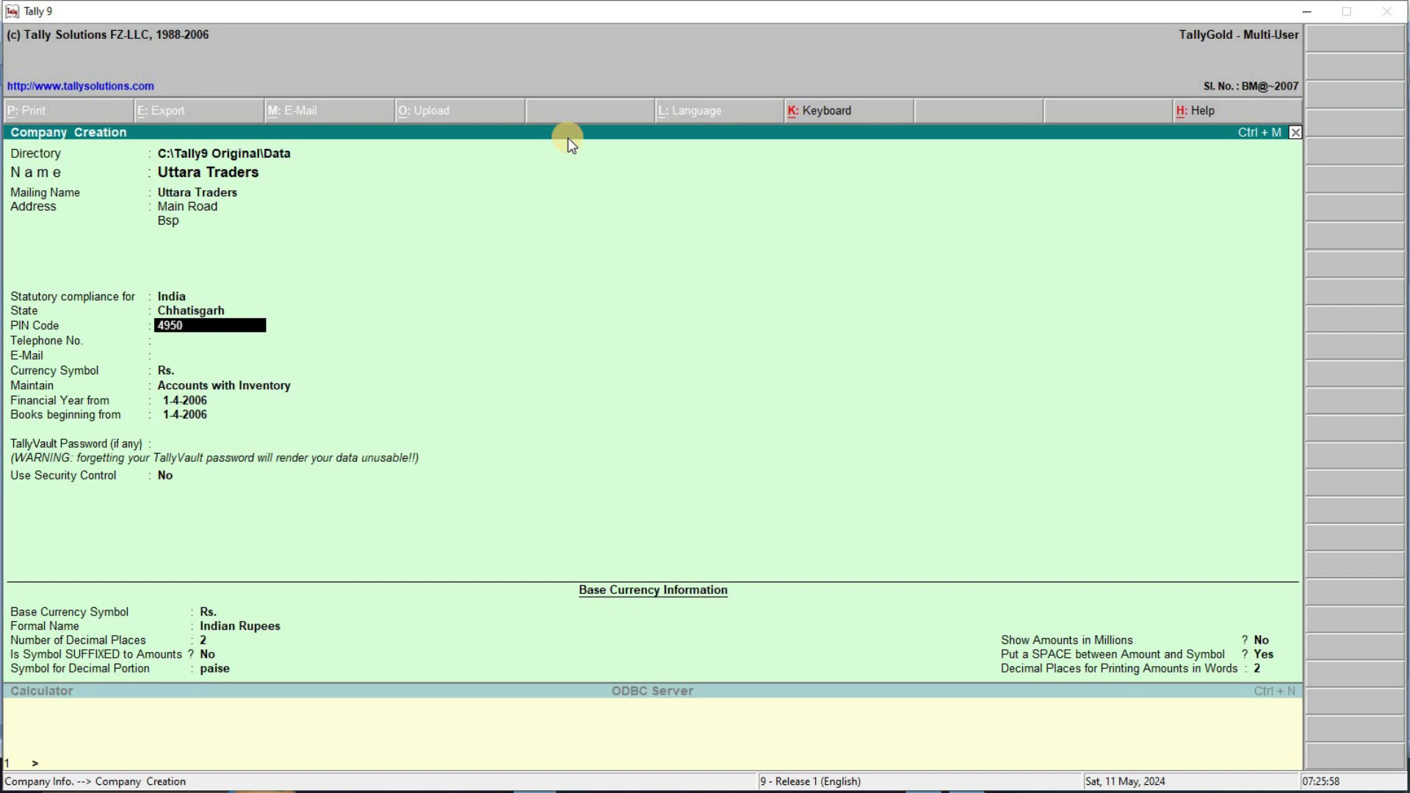
type("01")
key("Return")
Keep the default contact, currency and inventory settings and set the financial year start to 1-4-2024.
key("Return")
key("Return")
key("Return")
key("Return")
key("Return")
key("Return")
key("Return")
key("Return")
key("BackSpace")
key("BackSpace")
key("BackSpace")
key("BackSpace")
key("BackSpace")
type("1-4-2024")
key("Return")
Accept the remaining default company and base currency settings and save Uttara Traders.
key("Return")
key("Return")
key("Return")
key("Return")
key("Return")
key("Return")
key("Return")
key("Return")
key("Return")
key("Return")
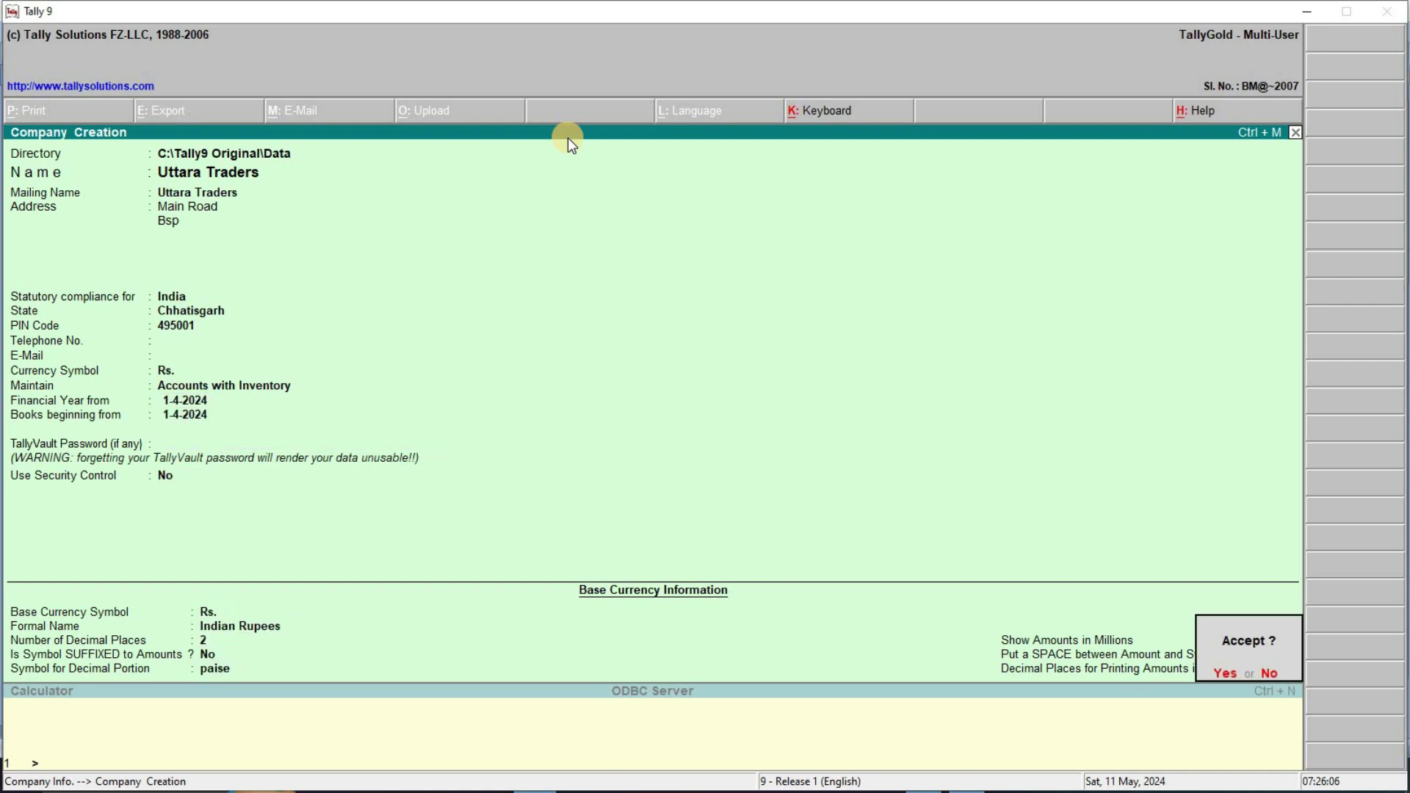
key("Return")
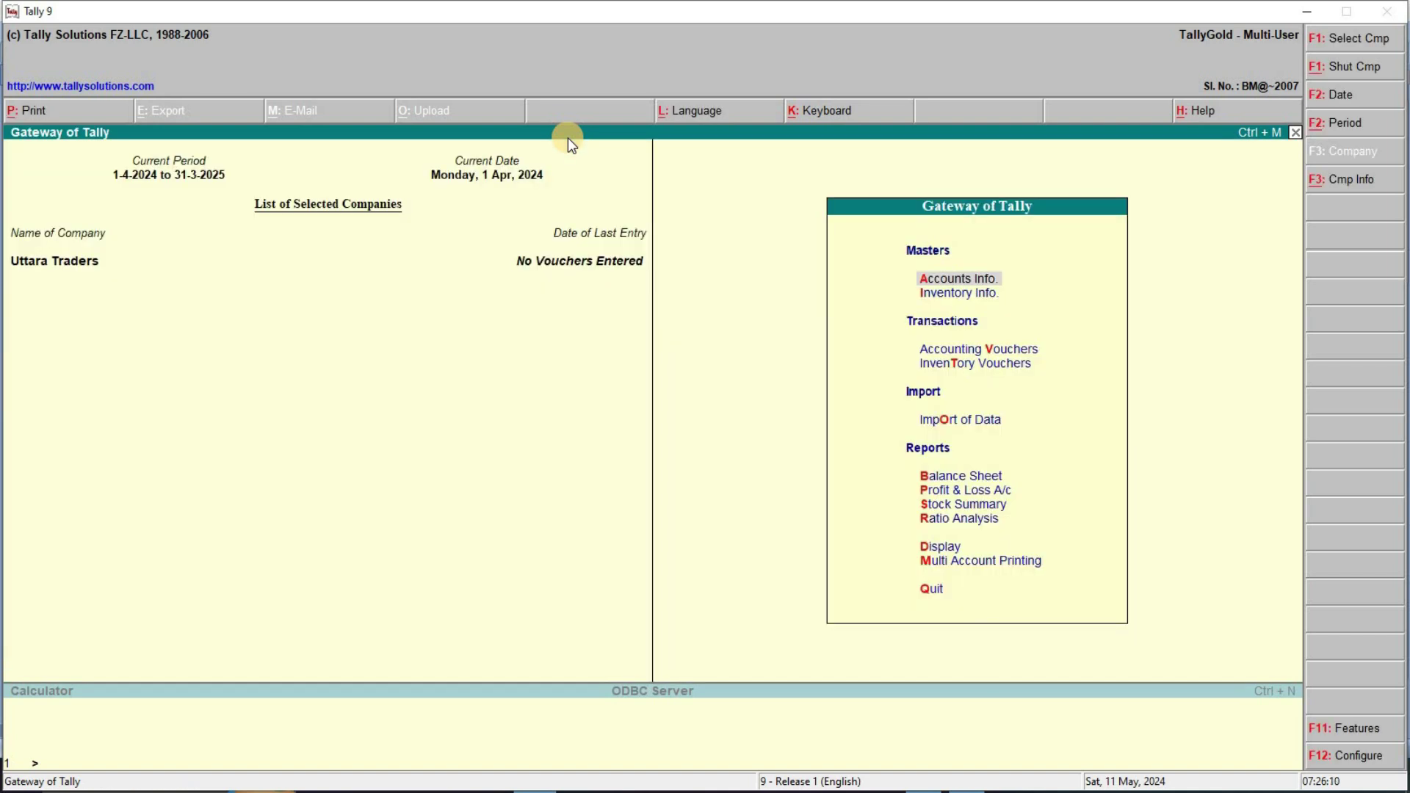
Switch to TallyPrime and start creating a company named Uttara Traders with the same mailing name.
key("alt+Tab")
key("alt+Tab")
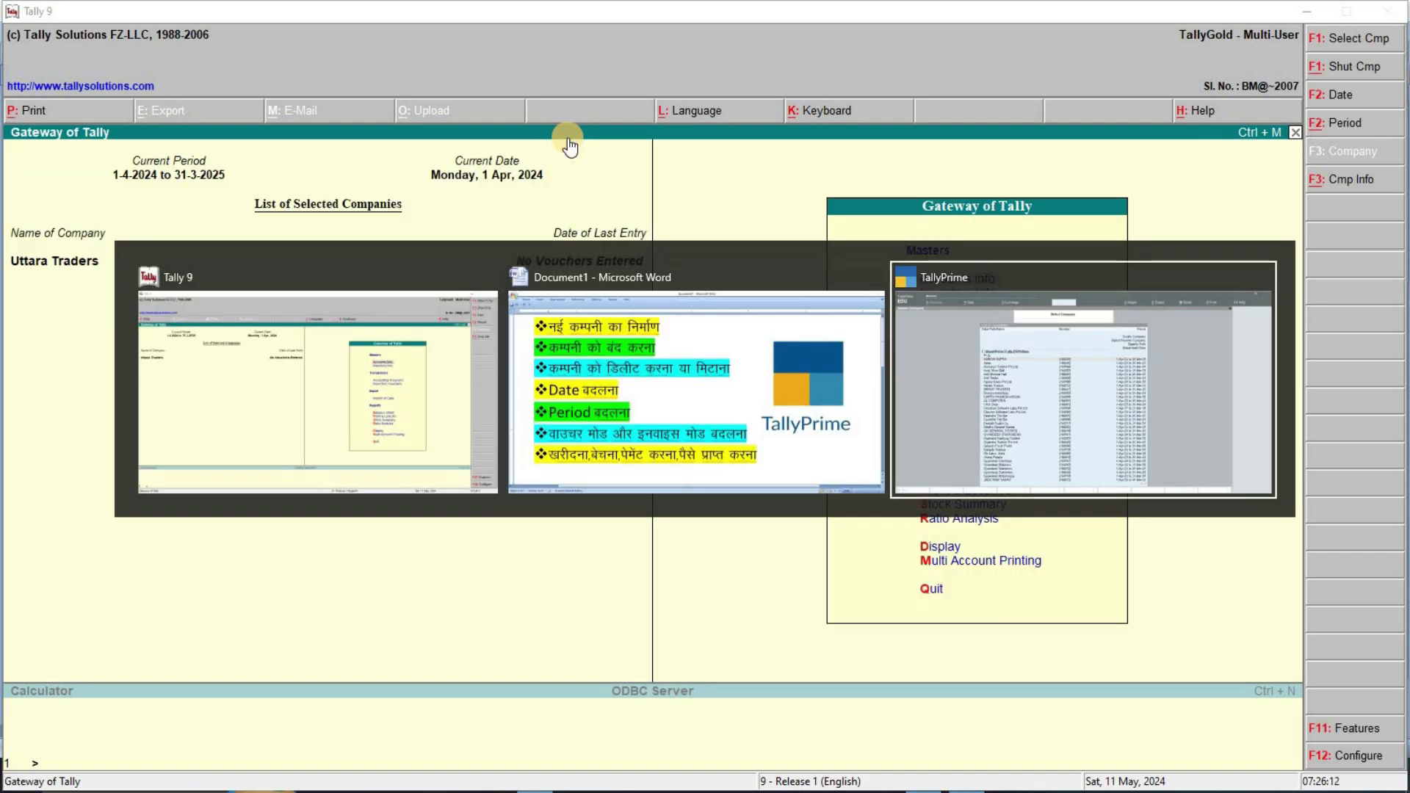
key("Up")
key("Up")
key("Up")
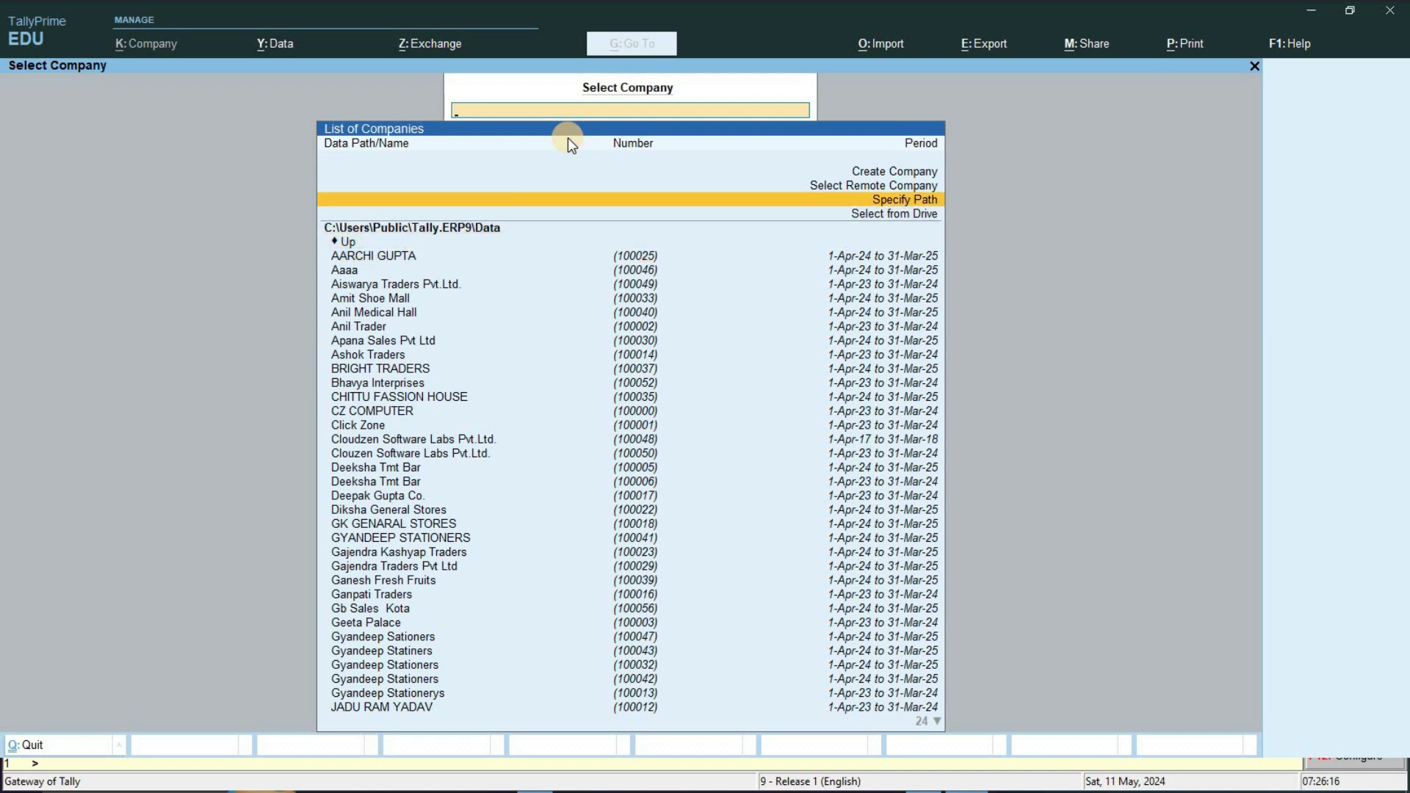
key("Up")
key("Up")
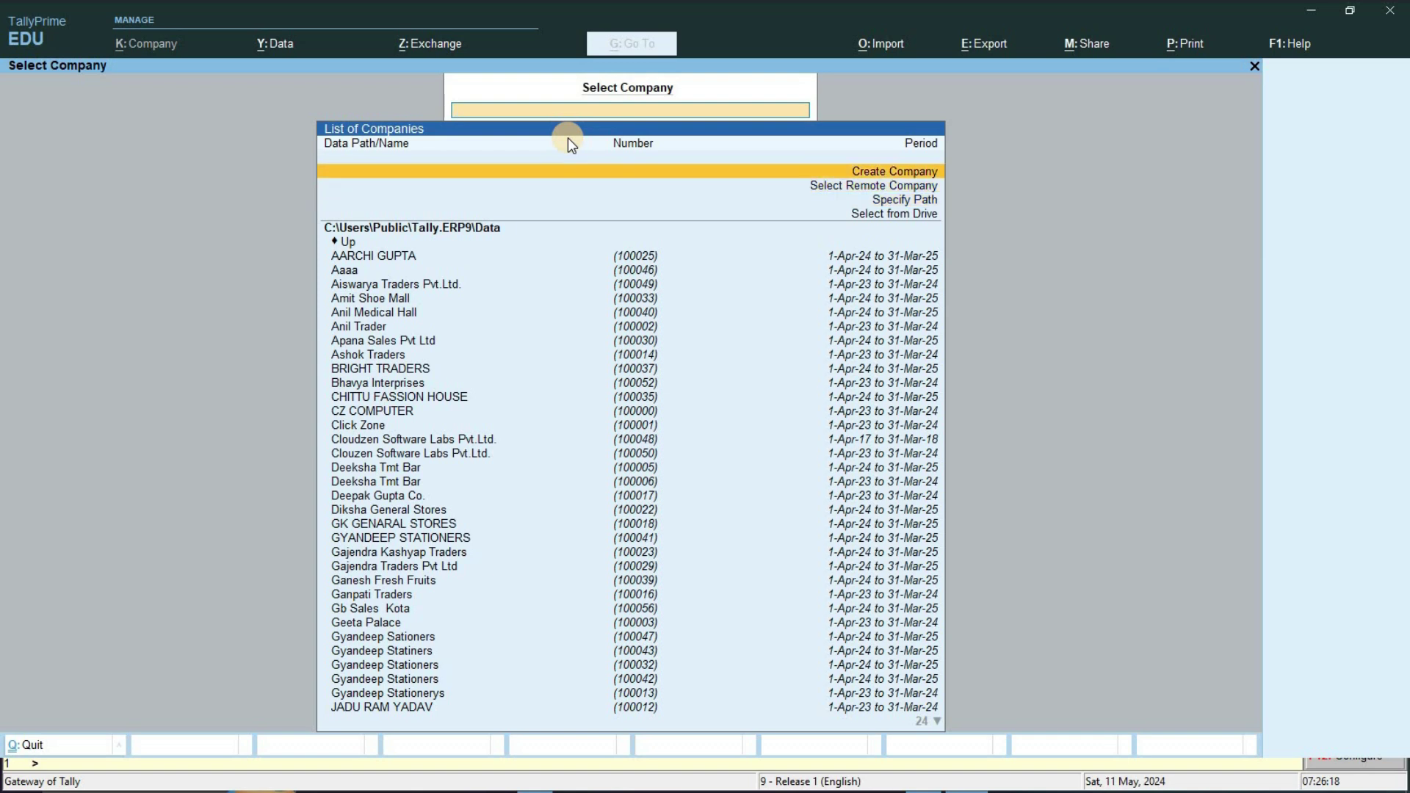
key("Return")
type("Uttara")
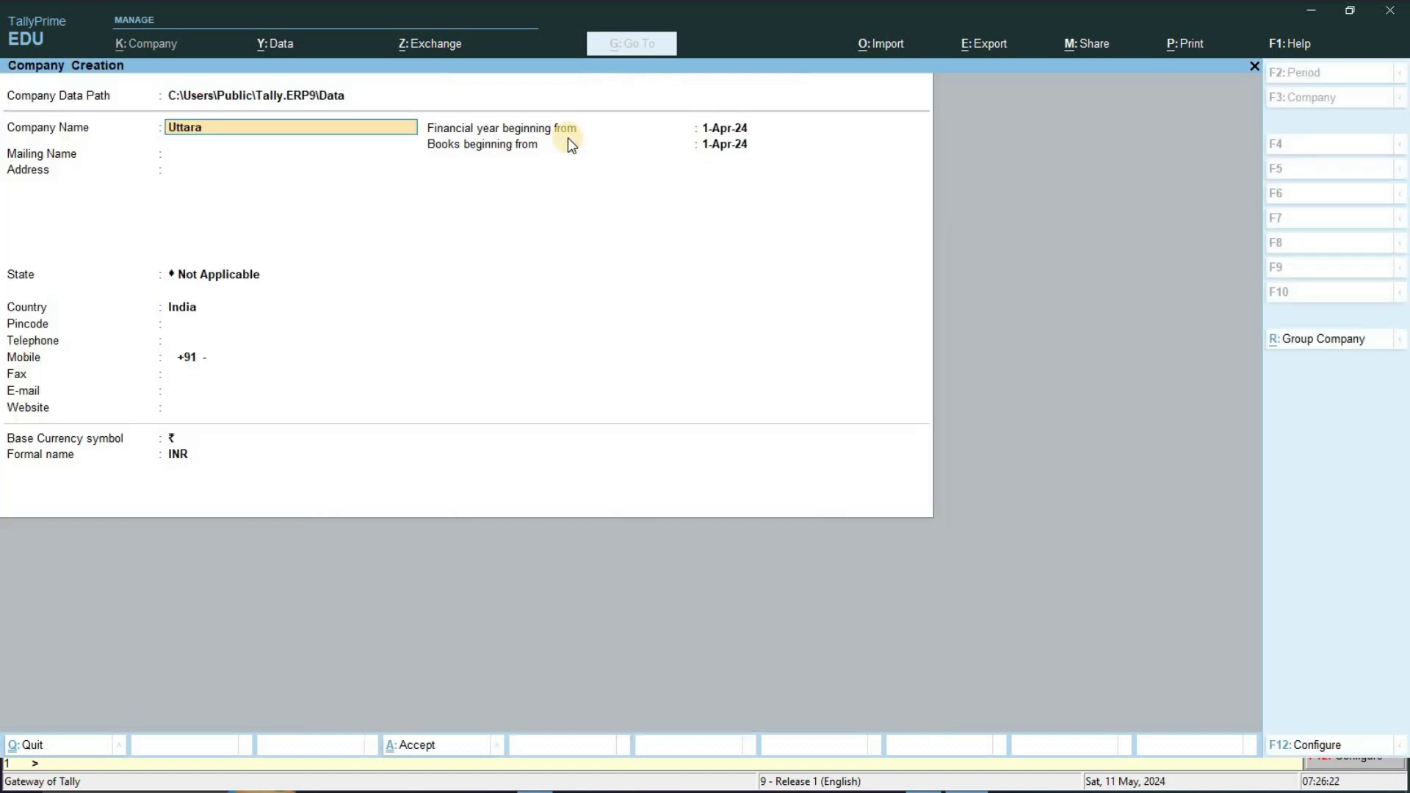
type(" Traders")
key("Return")
Enter the company's two-line address, choose Chhattisgarh as the state and fill in the pincode in TallyPrime.
type("Main Rad")
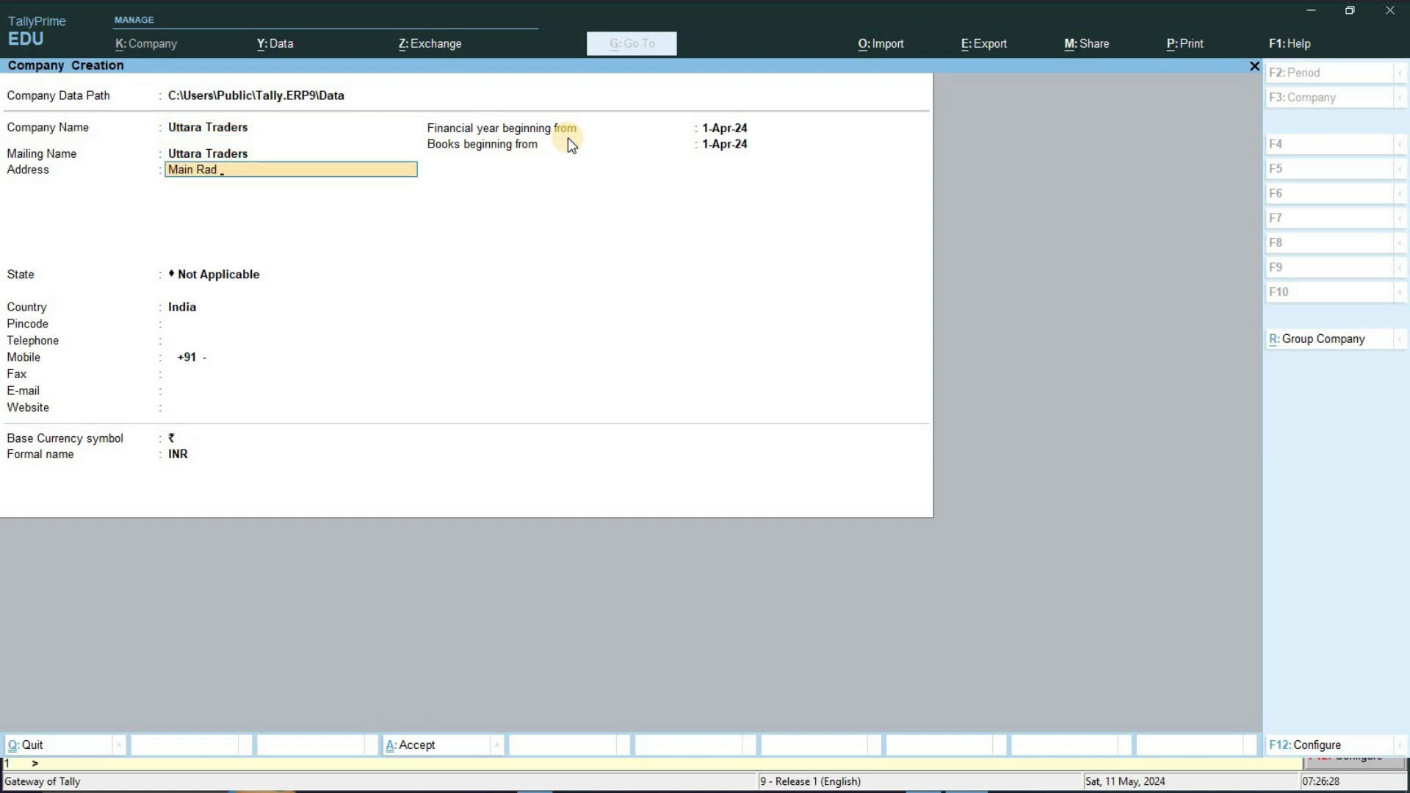
key("BackSpace")
key("BackSpace")
type("oad")
key("Return")
type("B")
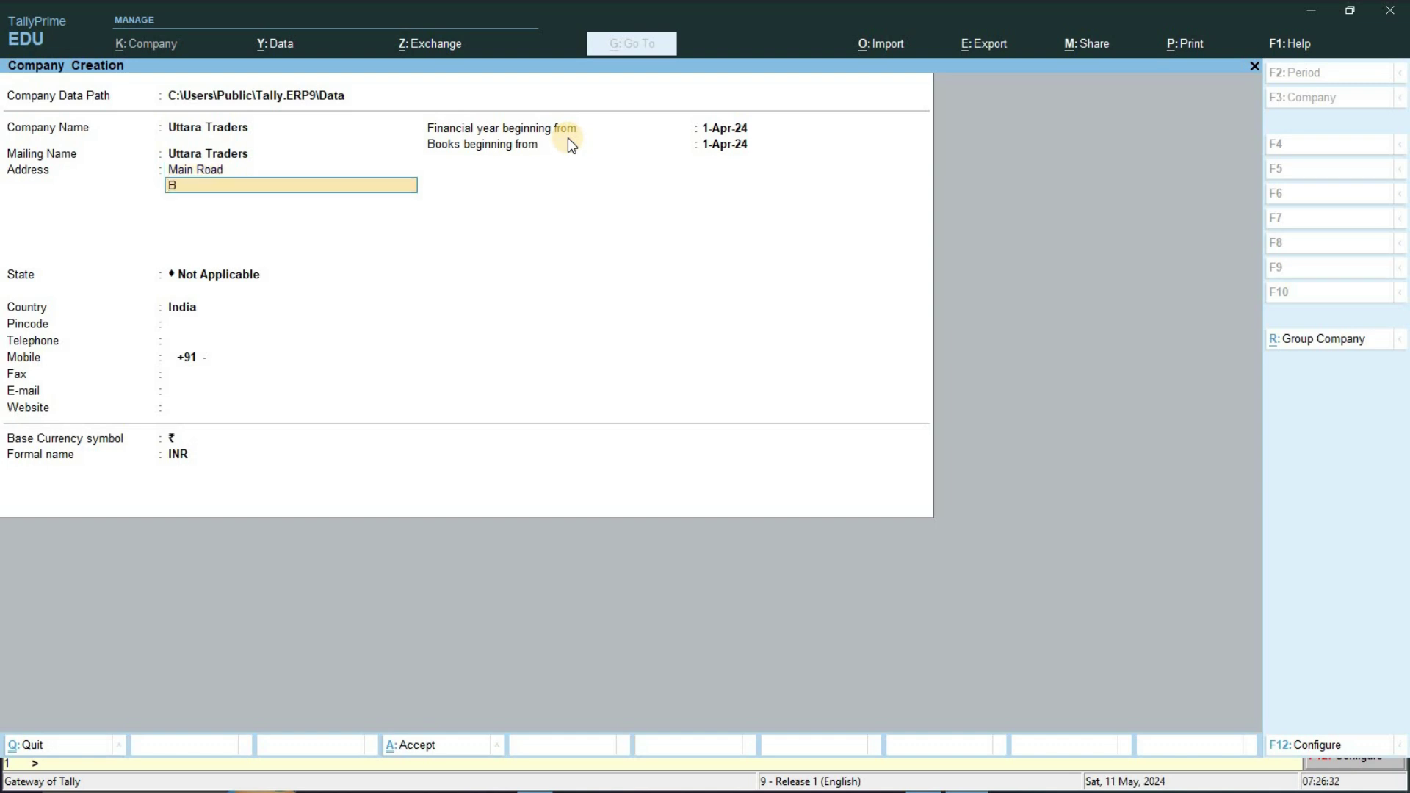
key("Return")
key("Return")
key("Return")
key("BackSpace")
type("Chh")
key("Return")
type("495001")
key("Return")
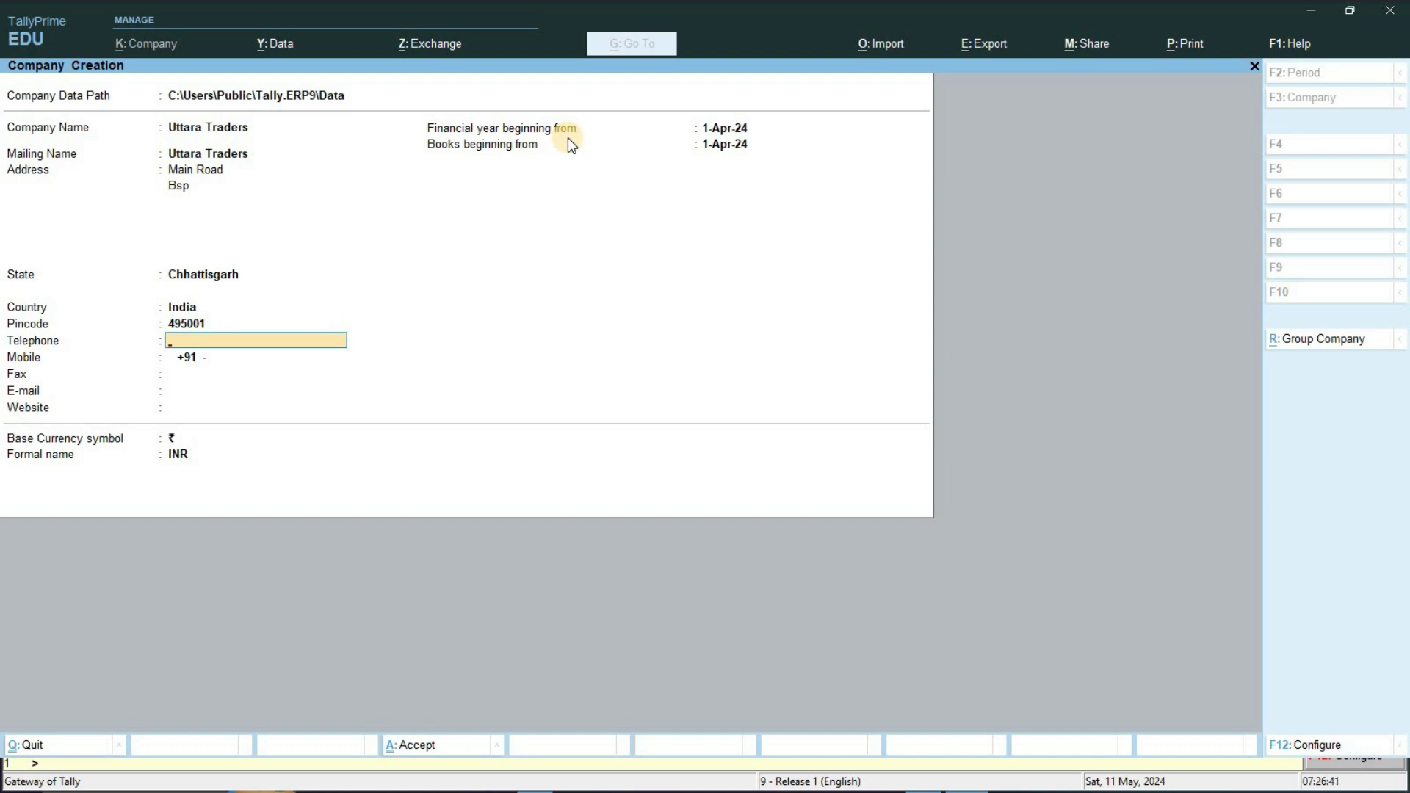
Leave the contact fields blank, keep the INR base currency and save the TallyPrime company.
key("Return")
key("Return")
key("Return")
key("Return")
key("Return")
key("Return")
key("Return")
key("Return")
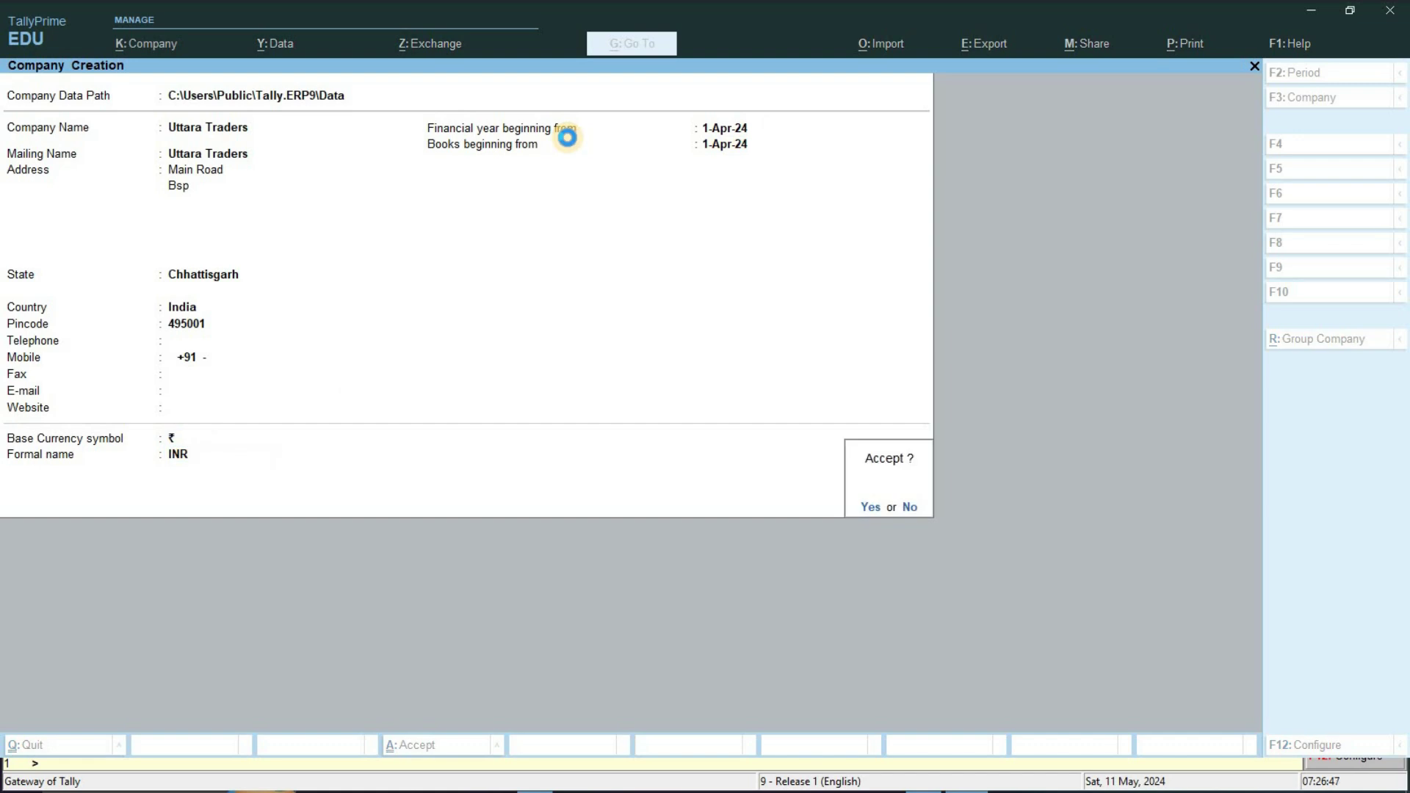
key("Return")
Keep the preset company features and go through the GST registration and e-Way Bill details with their defaults.
key("Return")
key("Return")
key("Return")
key("Return")
key("Return")
key("Return")
key("Return")
key("Return")
key("Return")
key("Return")
key("Return")
key("Return")
key("Return")
key("Return")
key("Return")
key("Return")
key("Return")
key("Return")
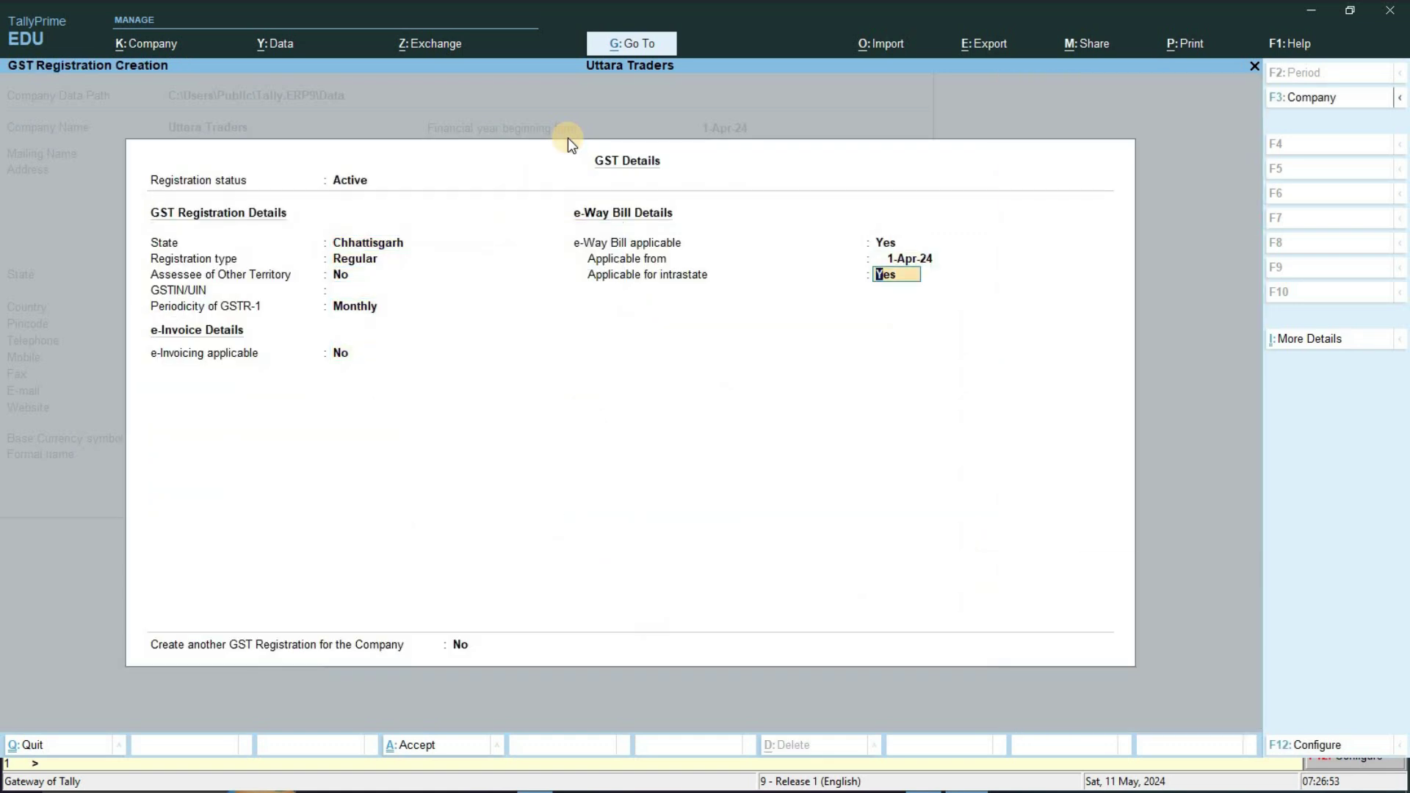
Accept the GST details and the remaining company features for Uttara Traders.
key("Return")
key("Return")
key("Return")
key("Return")
key("Return")
key("Return")
key("Return")
key("Return")
key("Return")
key("Return")
key("Return")
key("Return")
key("Return")
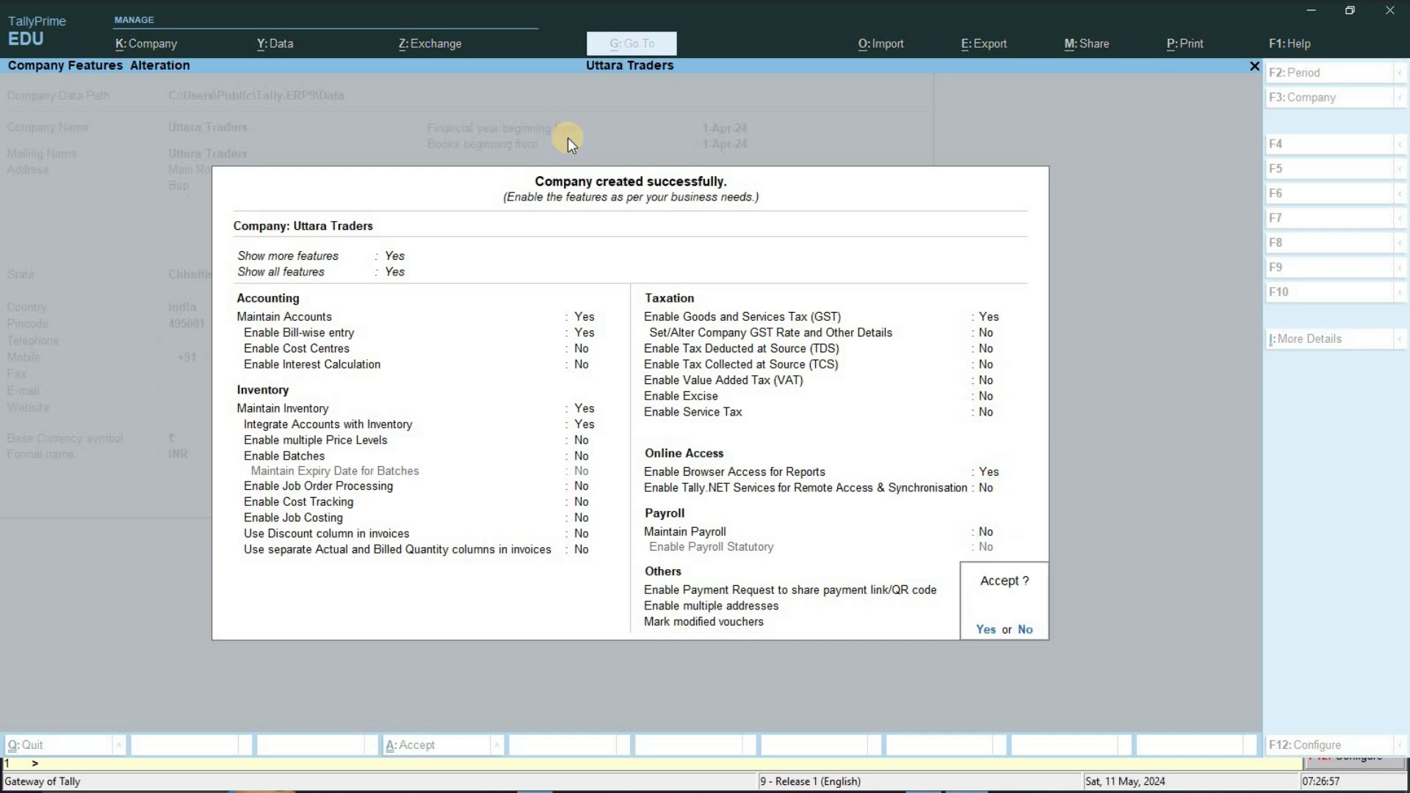
key("Return")
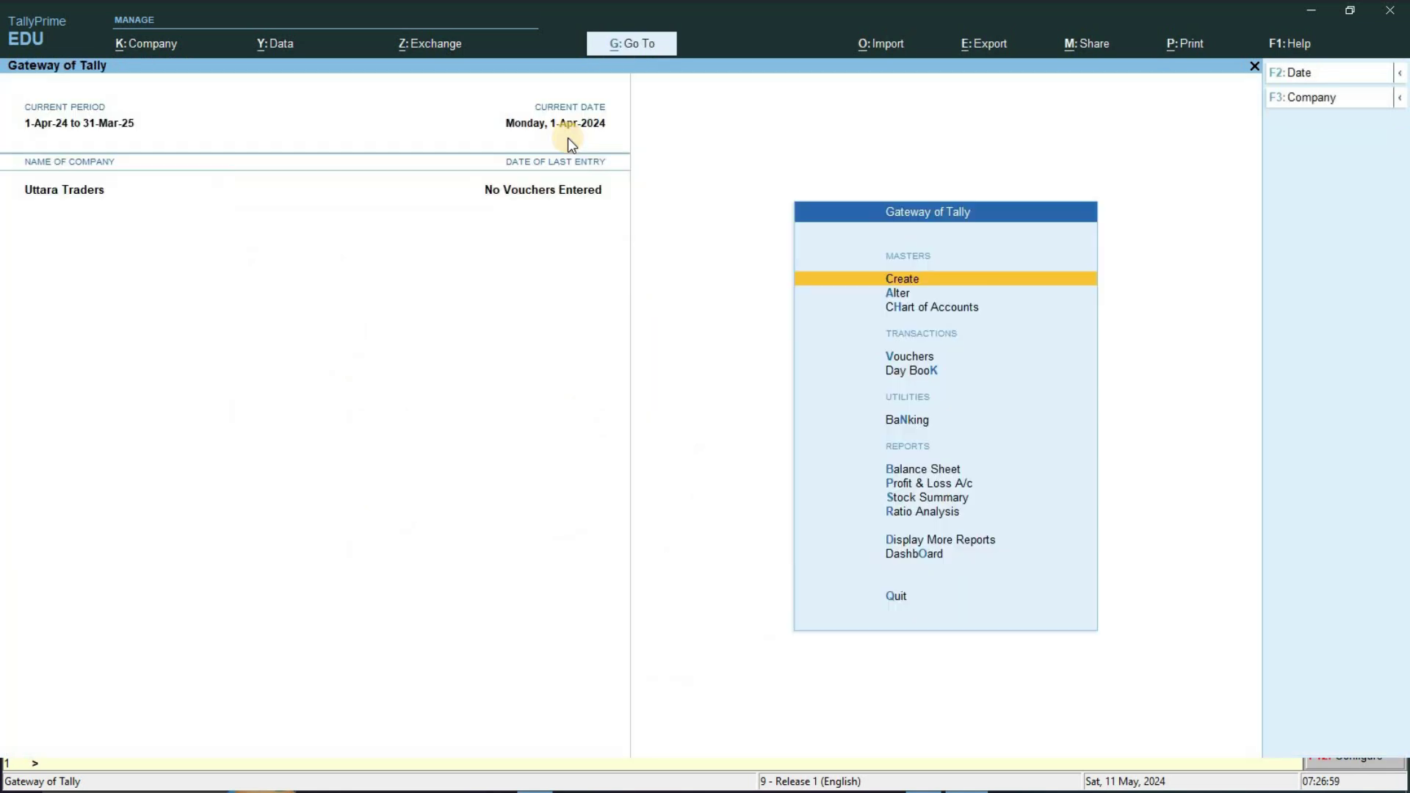
Switch to the Word document and highlight the third topic line, about deleting a company.
key("alt+Tab")
key("alt+Tab")
key("alt+Tab")
left_click_drag(157, 291, 840, 292)
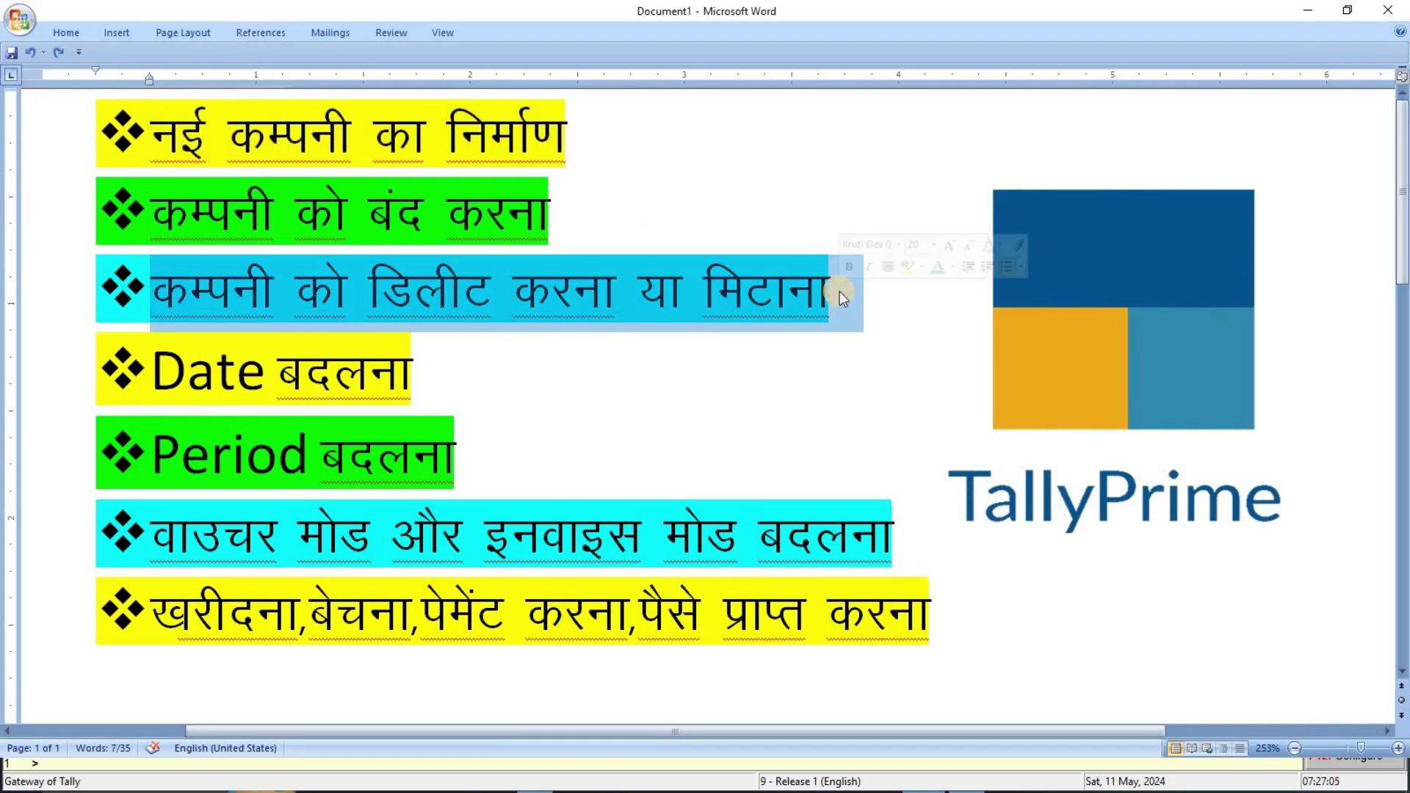
left_click(834, 294)
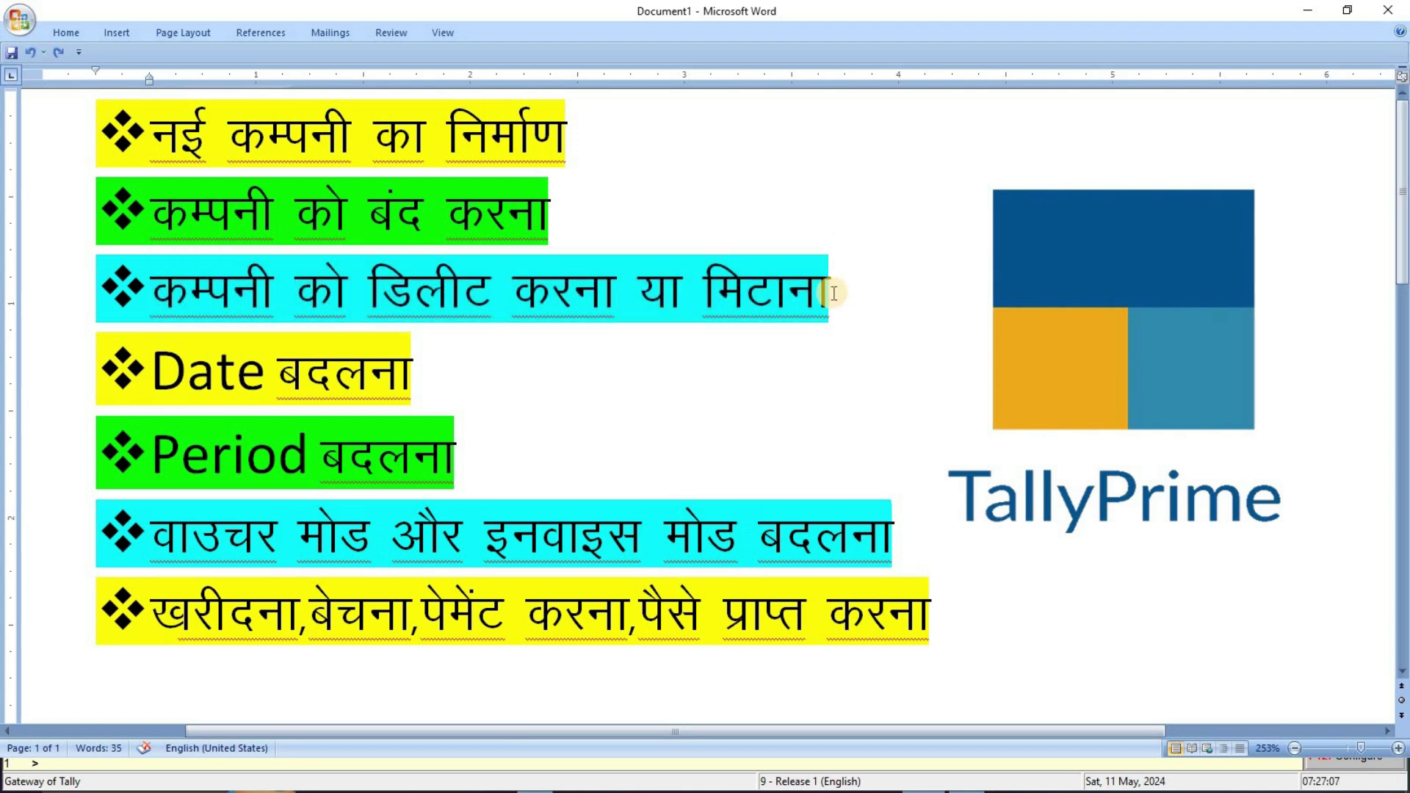
left_click_drag(833, 294, 162, 290)
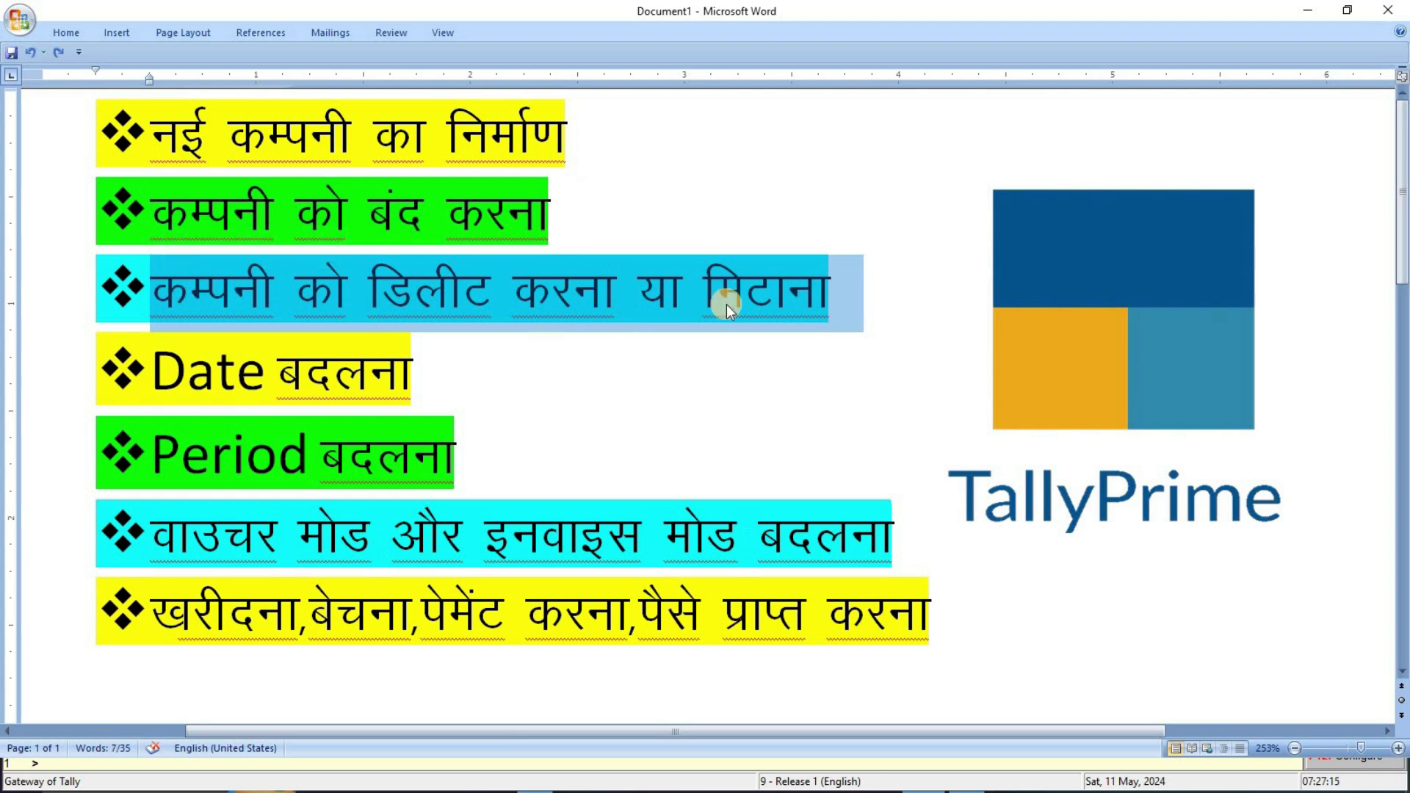
Switch to Tally 9 and open Uttara Traders for alteration.
key("alt+Tab")
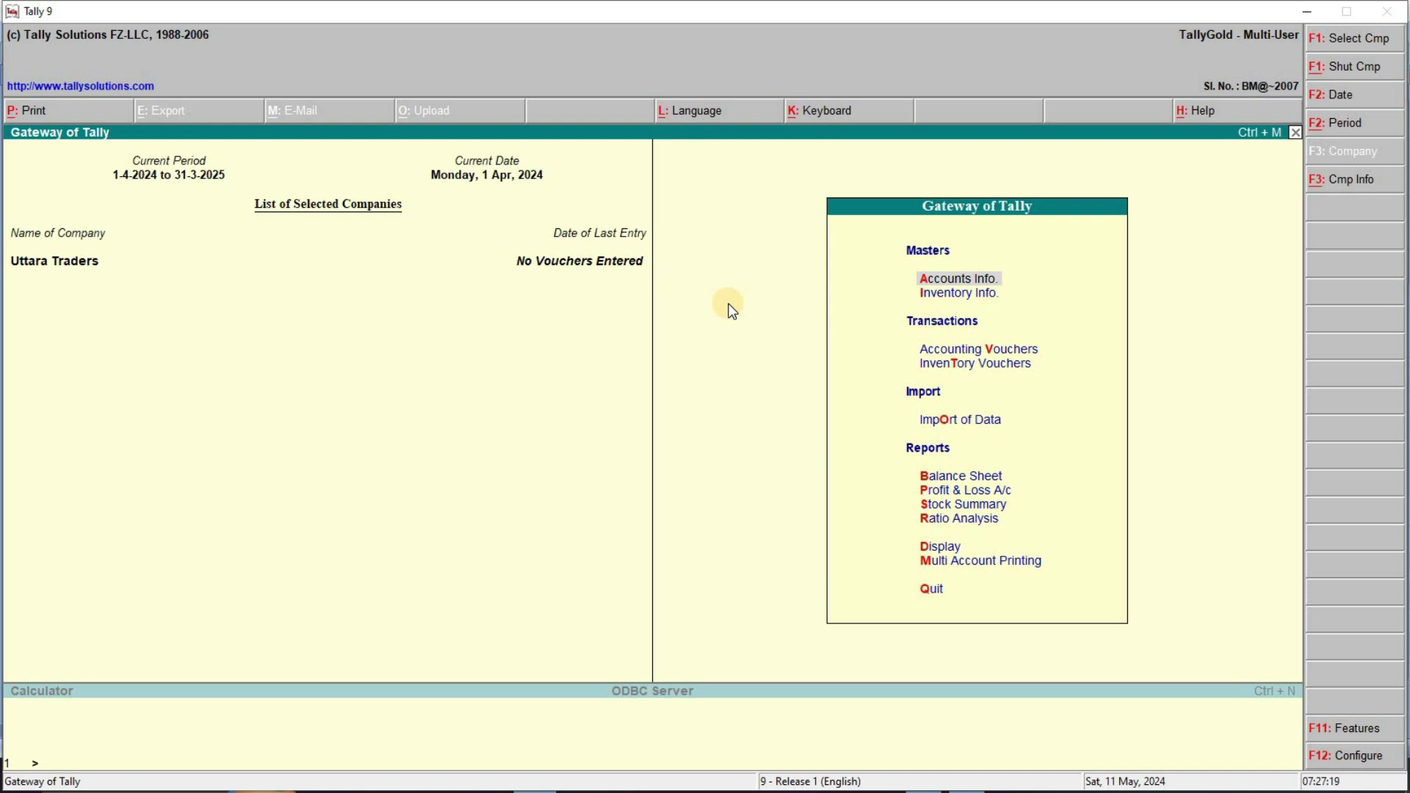
left_click(1376, 182)
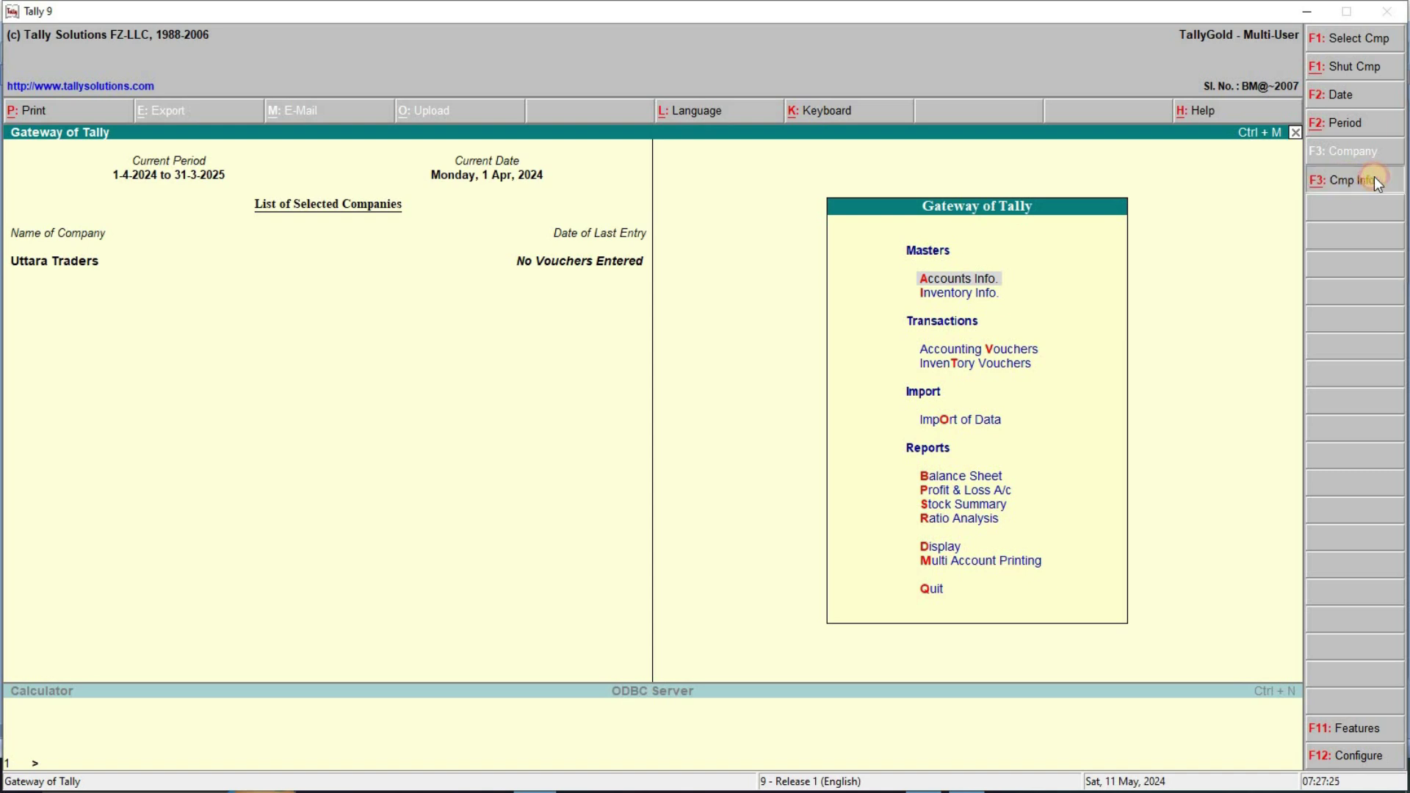
key("Down")
key("Down")
key("Down")
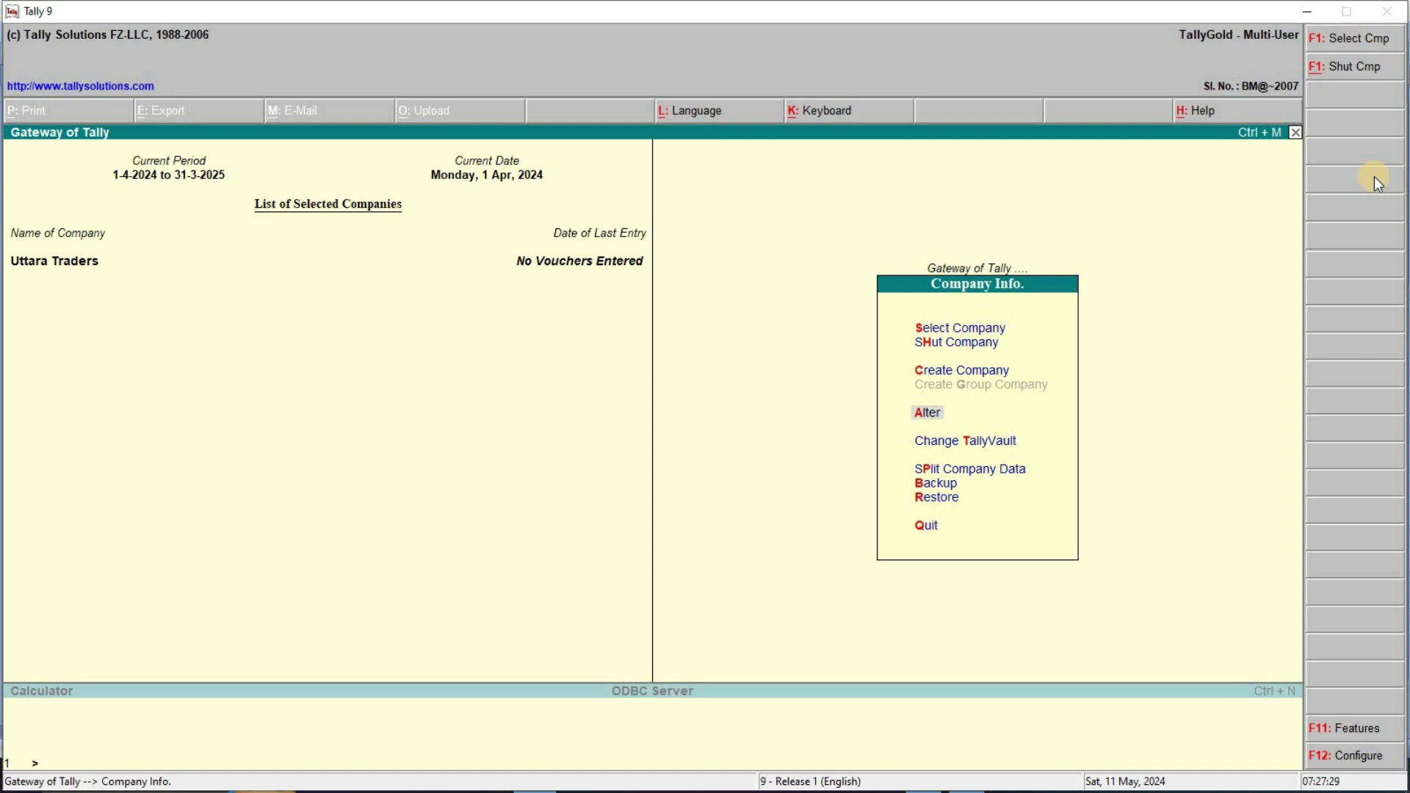
key("Return")
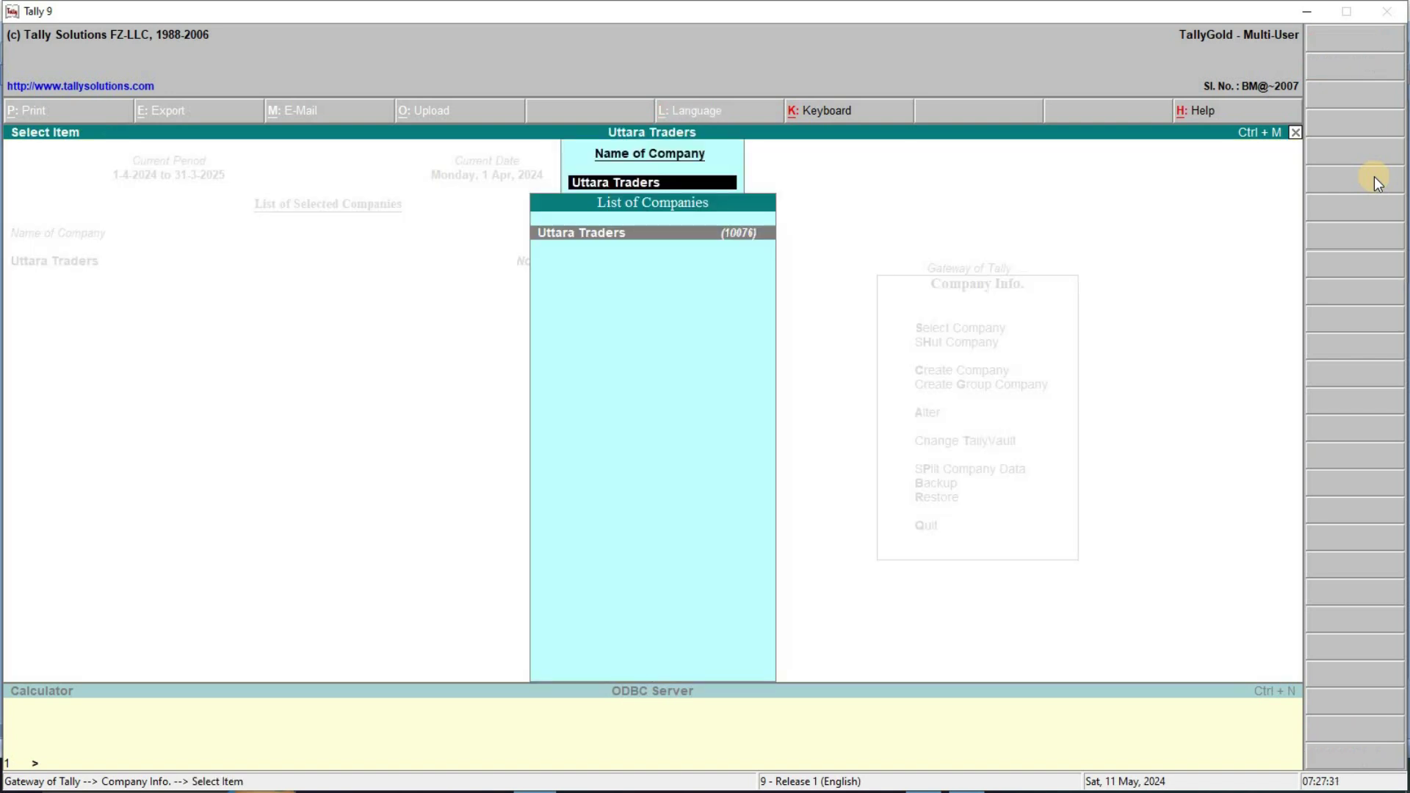
key("Return")
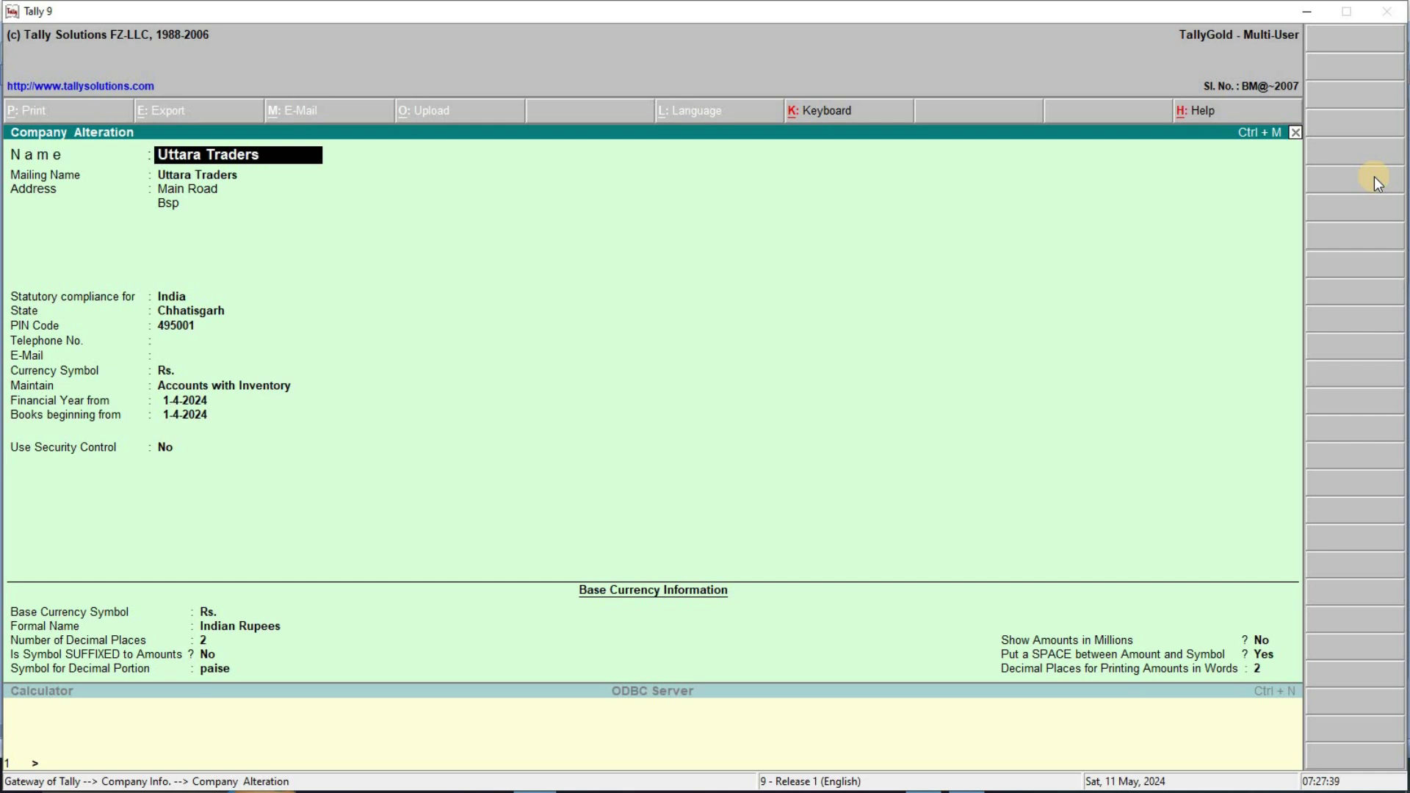
Delete the company Uttara Traders and confirm its removal.
key("alt+d")
key("y")
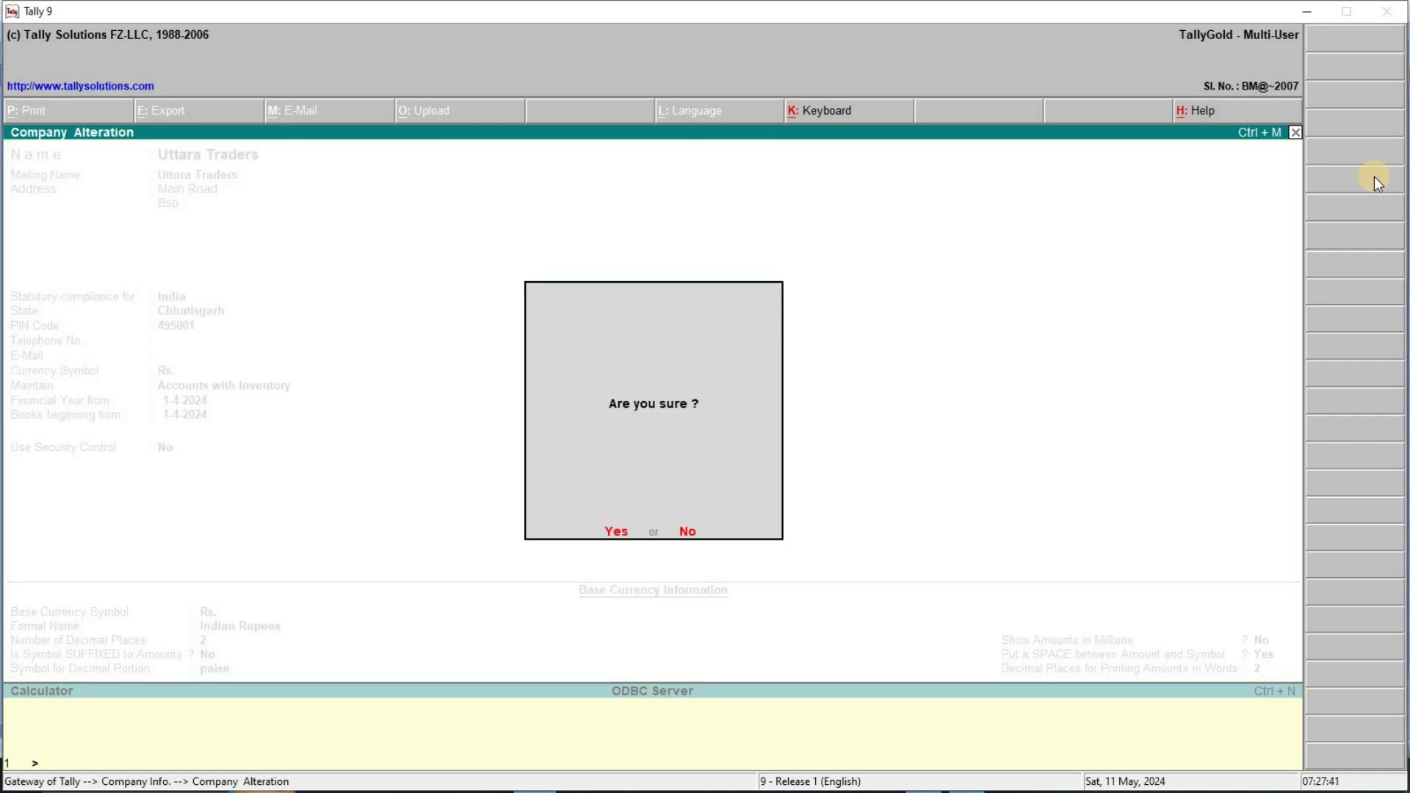
key("y")
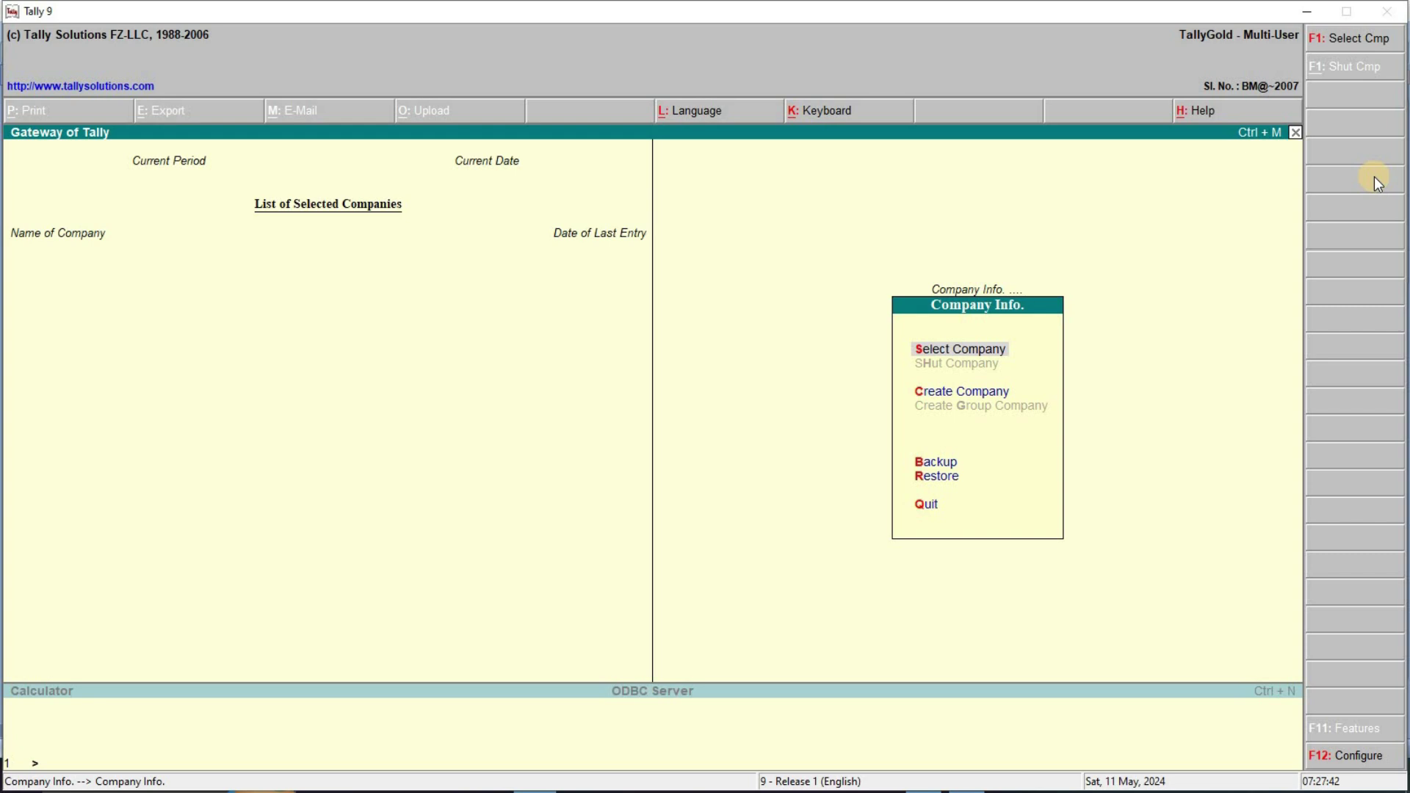
Look through the company names around the letter U to check whether Uttara Traders is listed, and close the company selection.
key("Return")
type("U")
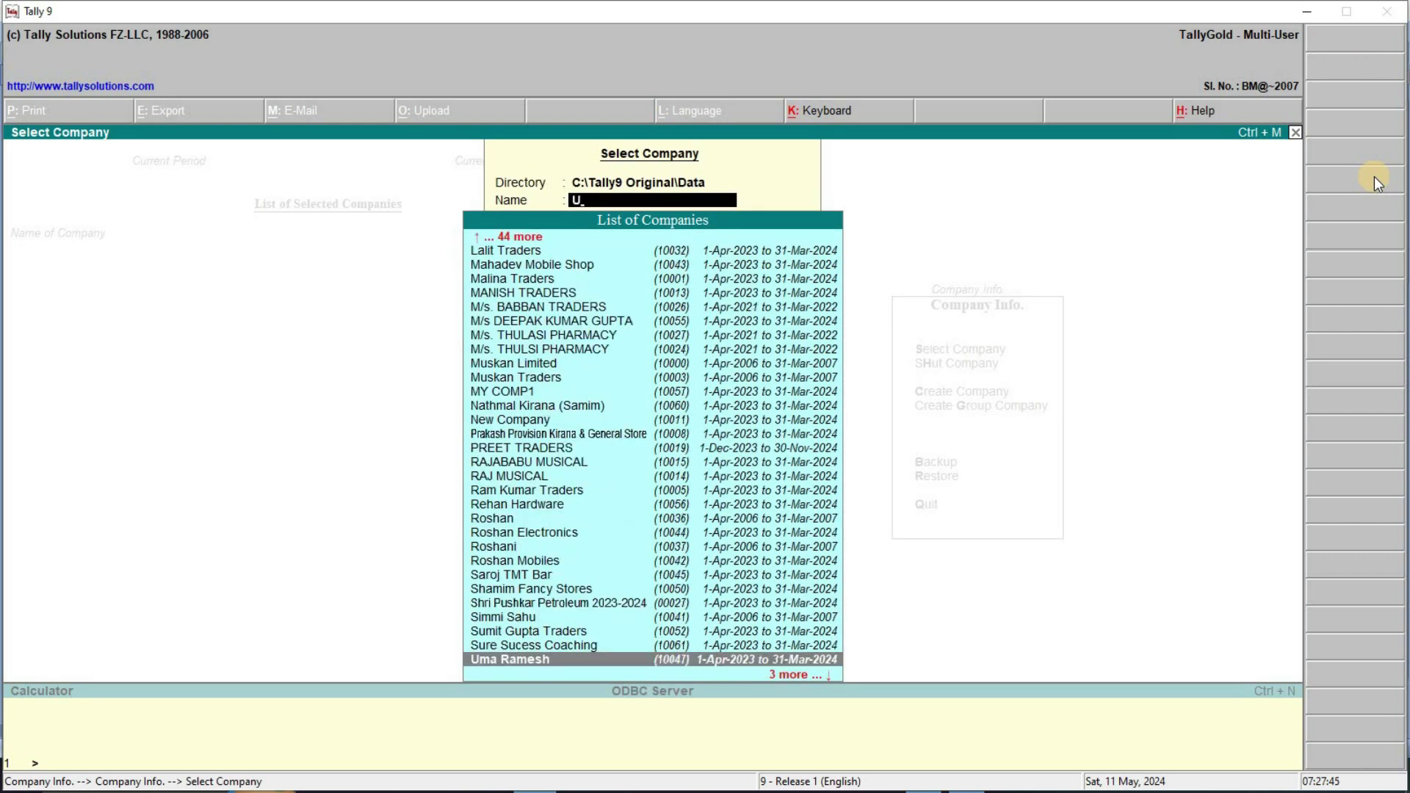
key("Down")
key("Down")
key("Down")
key("Up")
key("Up")
key("Up")
key("Up")
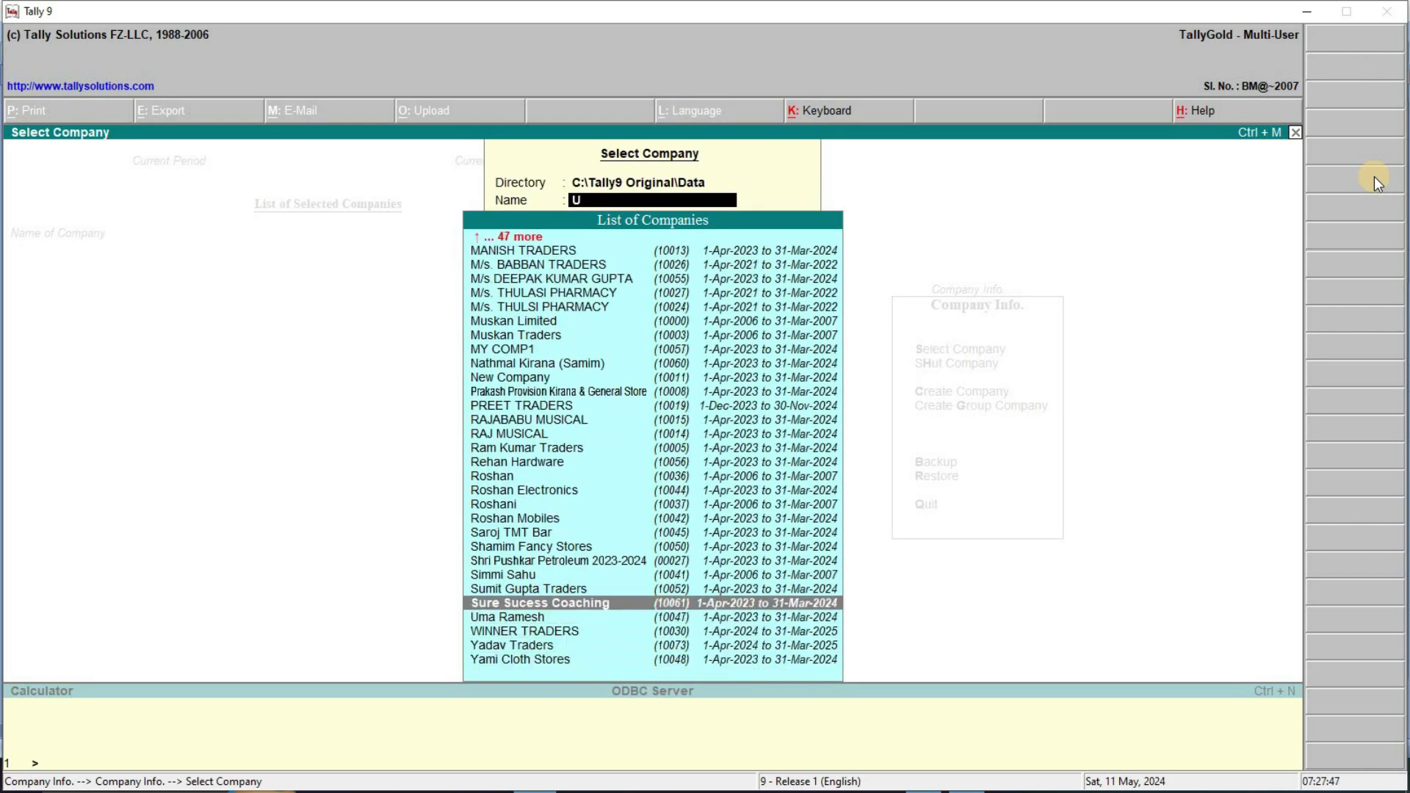
key("Down")
key("Up")
key("Down")
key("Down")
key("Down")
key("Escape")
key("Escape")
key("Escape")
Switch to TallyPrime, open Uttara Traders for alteration and delete the company.
key("alt+Tab")
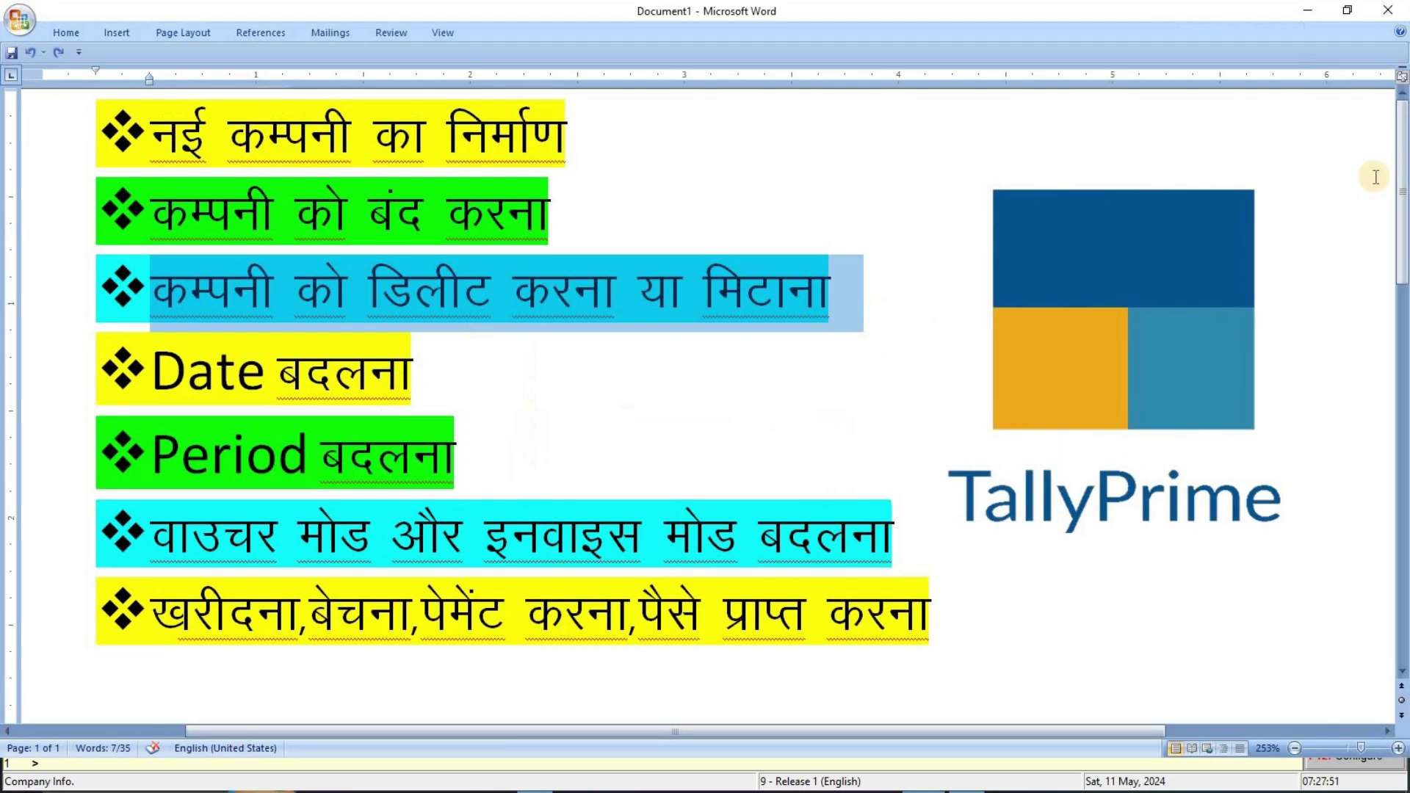
key("alt+Tab")
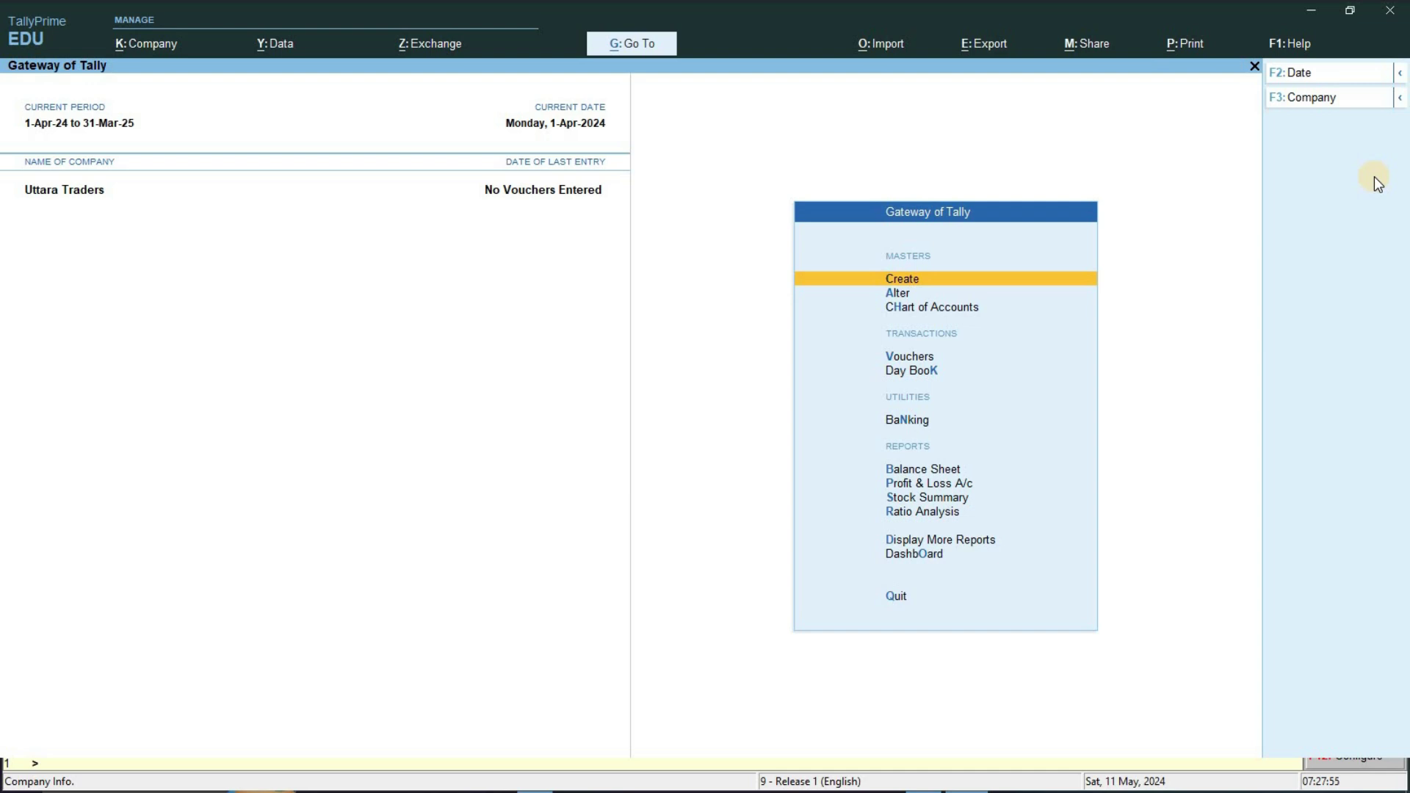
left_click(143, 45)
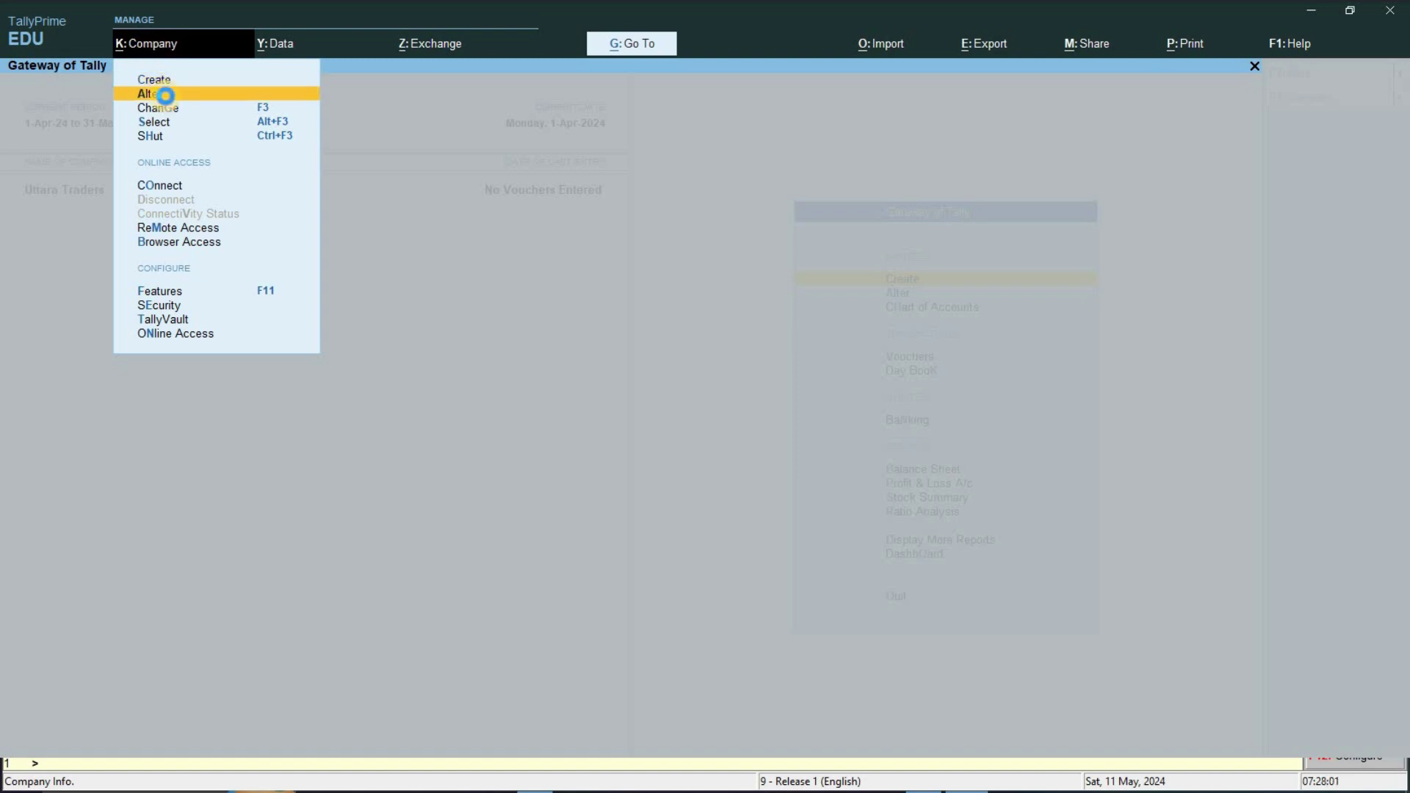
left_click(166, 96)
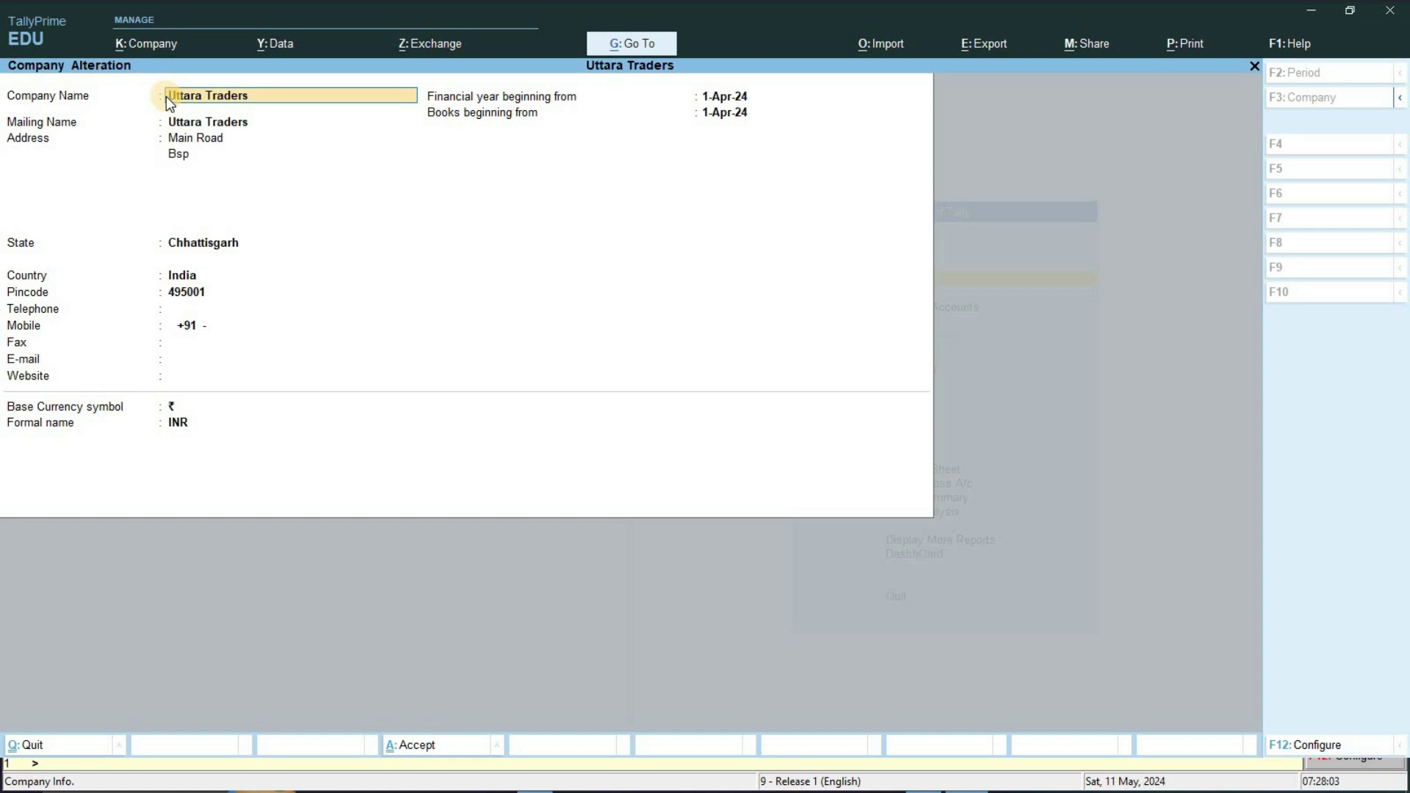
key("alt+d")
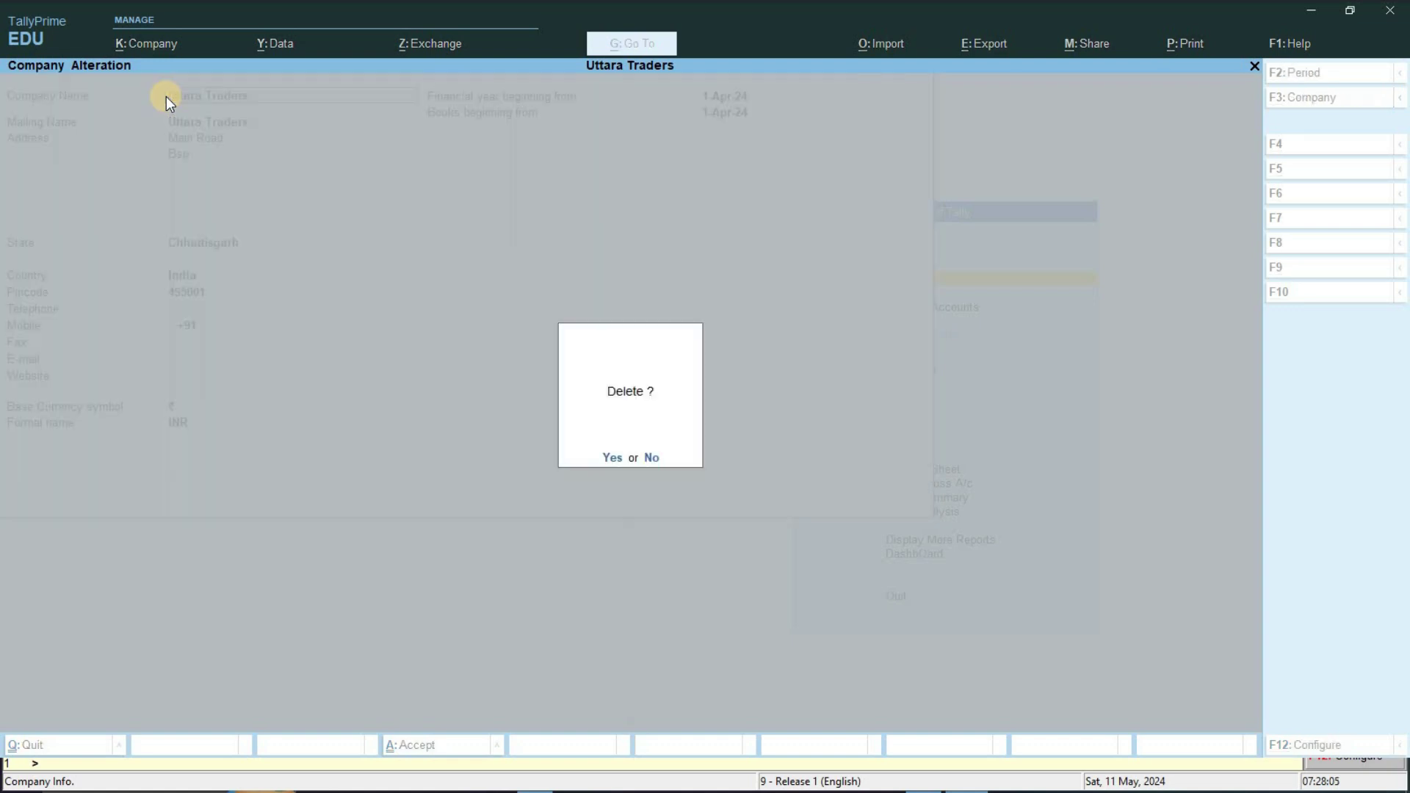
key("y")
key("y")
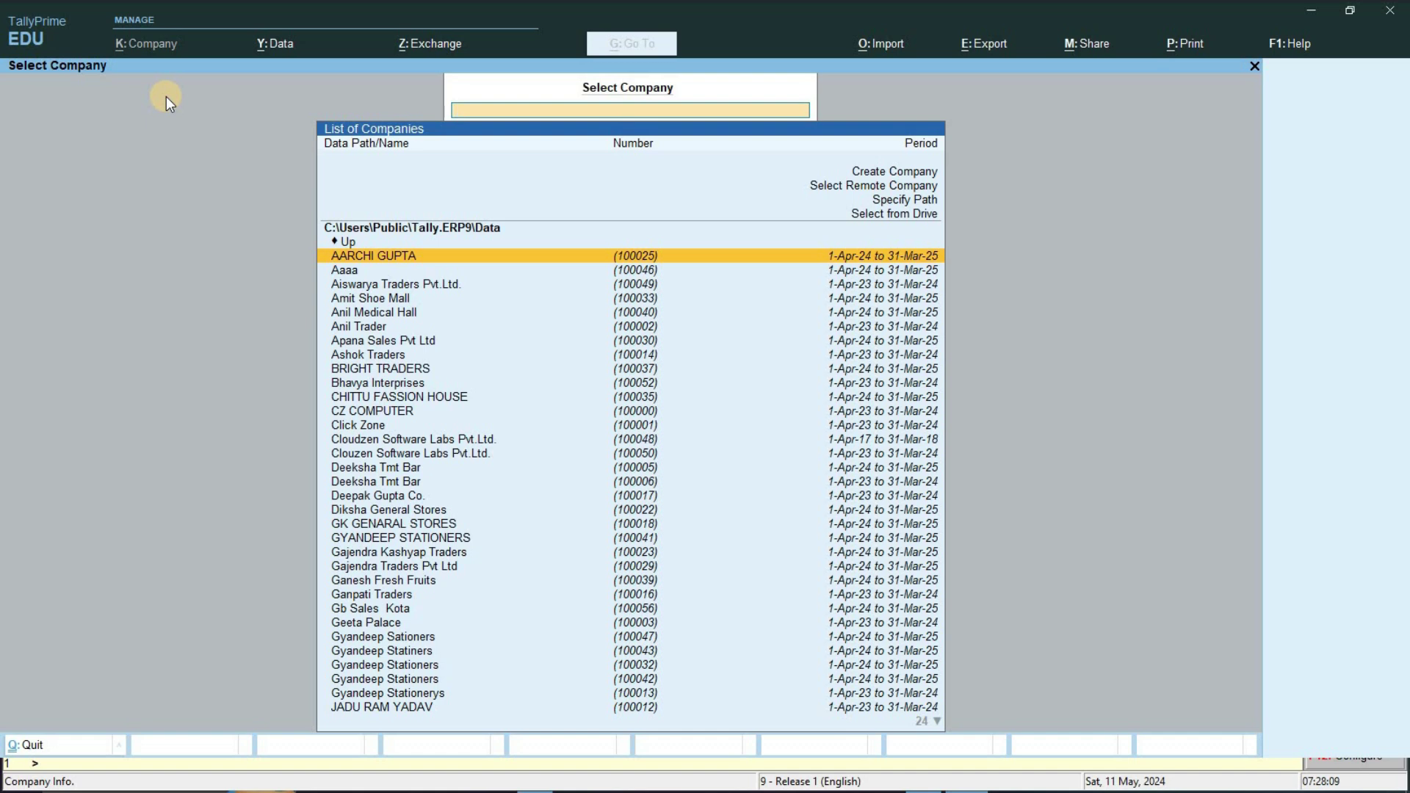
Filter the company list by "u" to check whether Uttara Traders is listed.
type("u")
key("Up")
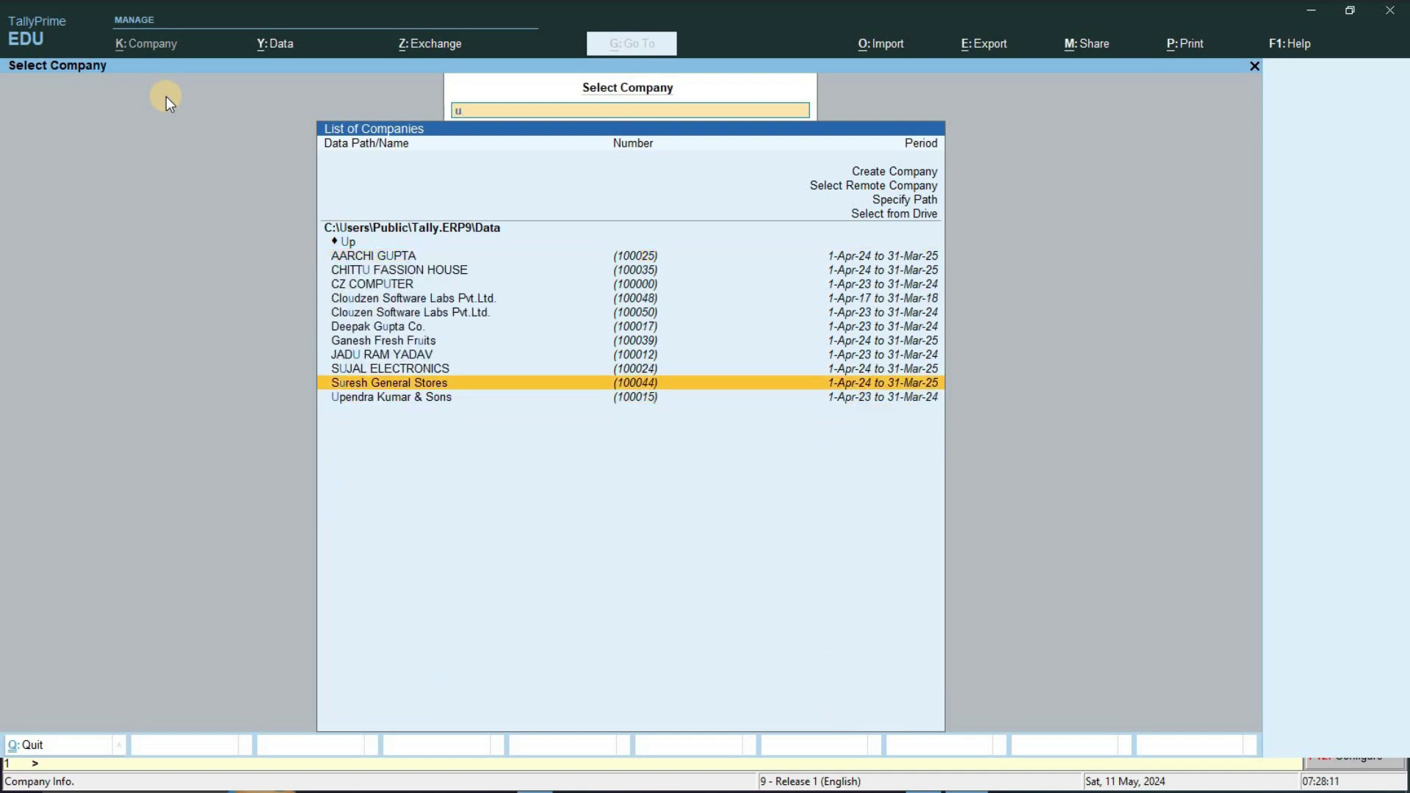
key("Down")
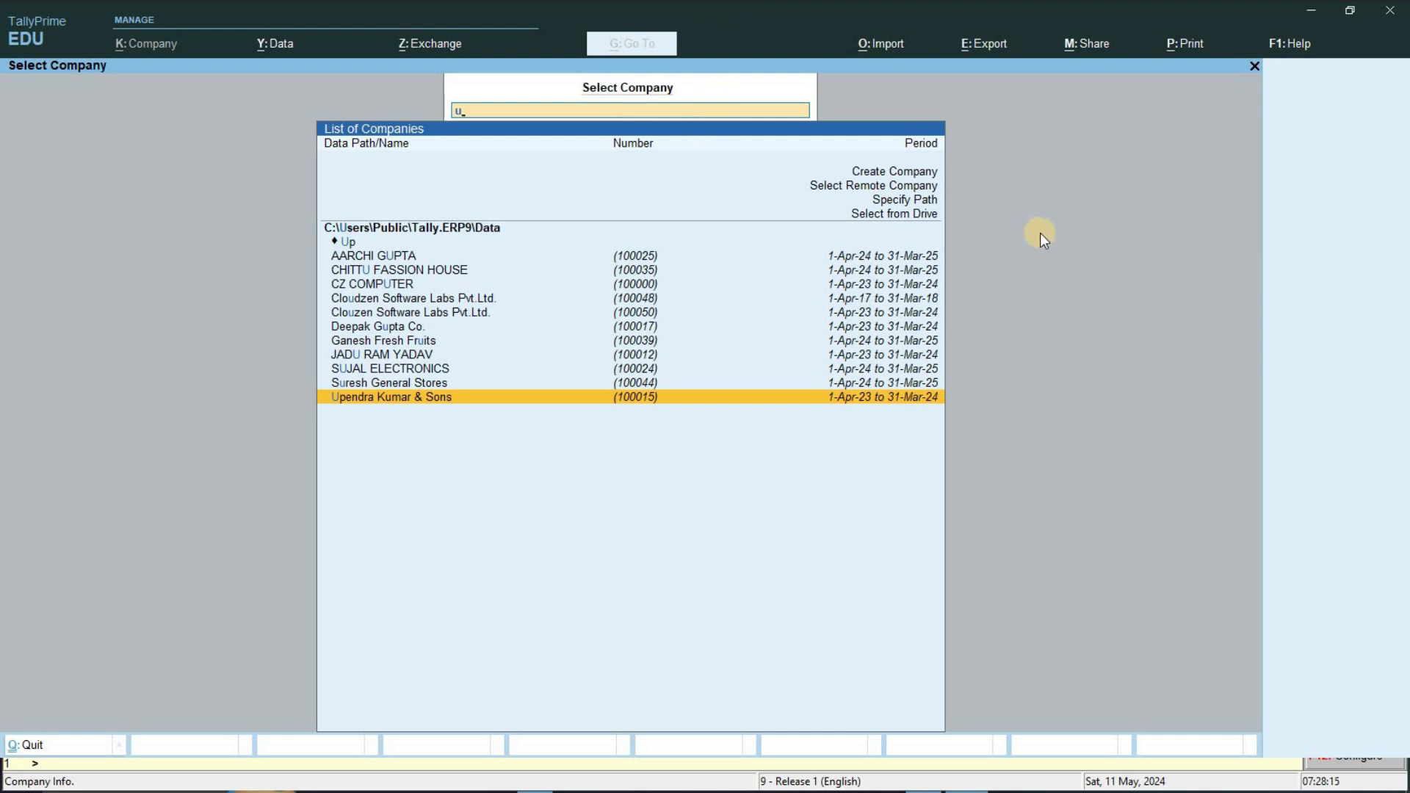
Switch to the Word document and highlight the fourth topic line, about changing the date.
key("alt+Tab")
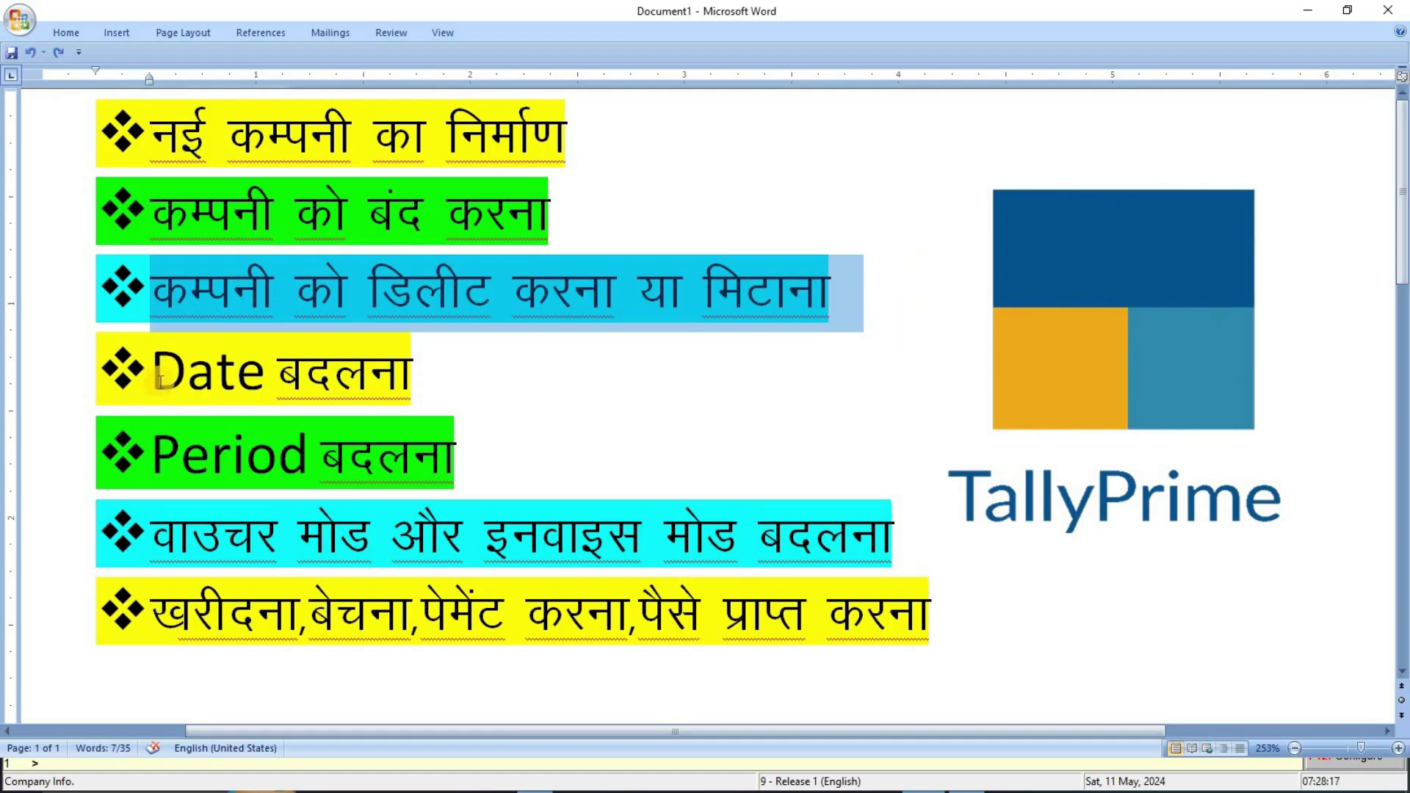
left_click_drag(152, 371, 458, 365)
Switch back to TallyPrime, load the company Upendra Kumar & Sons and open voucher entry.
key("alt+Tab")
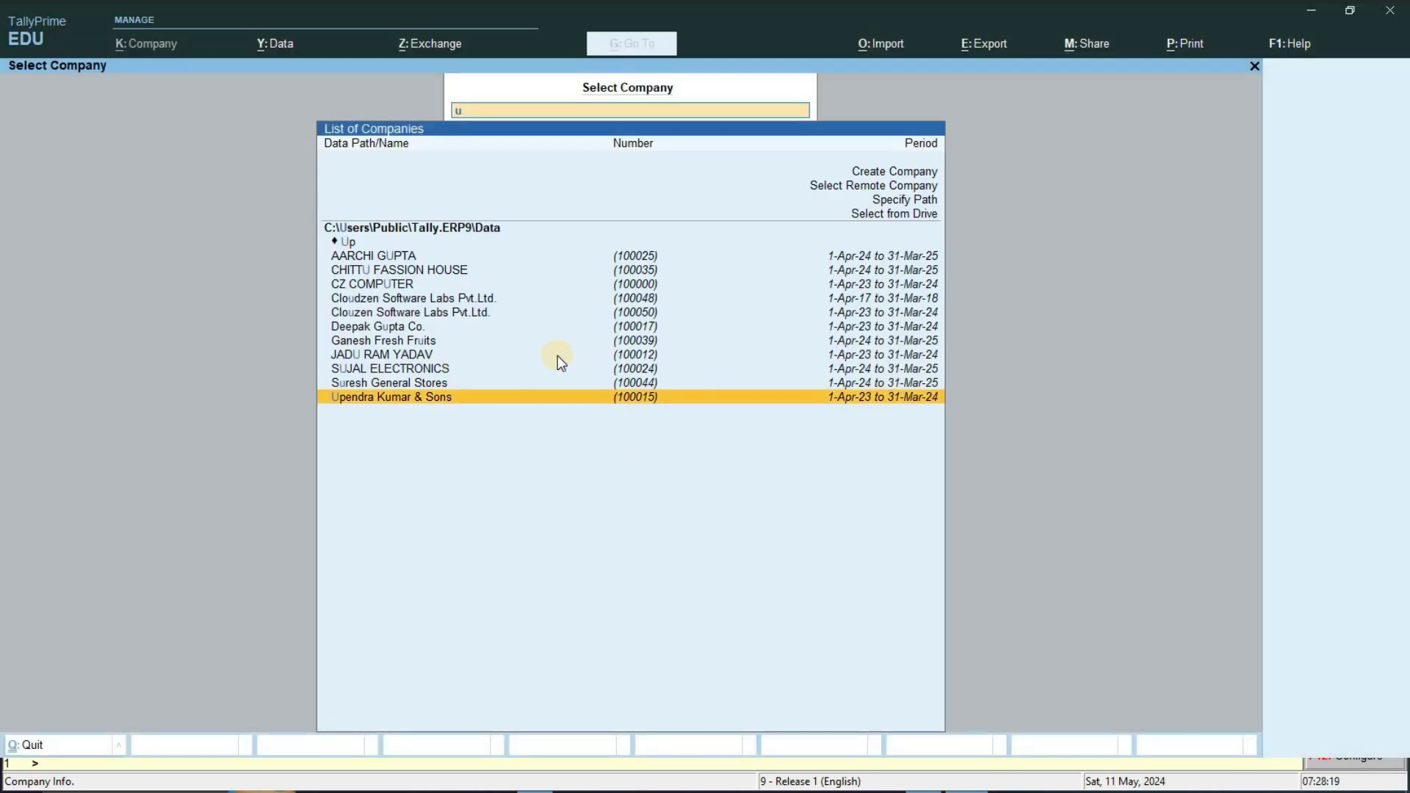
key("Return")
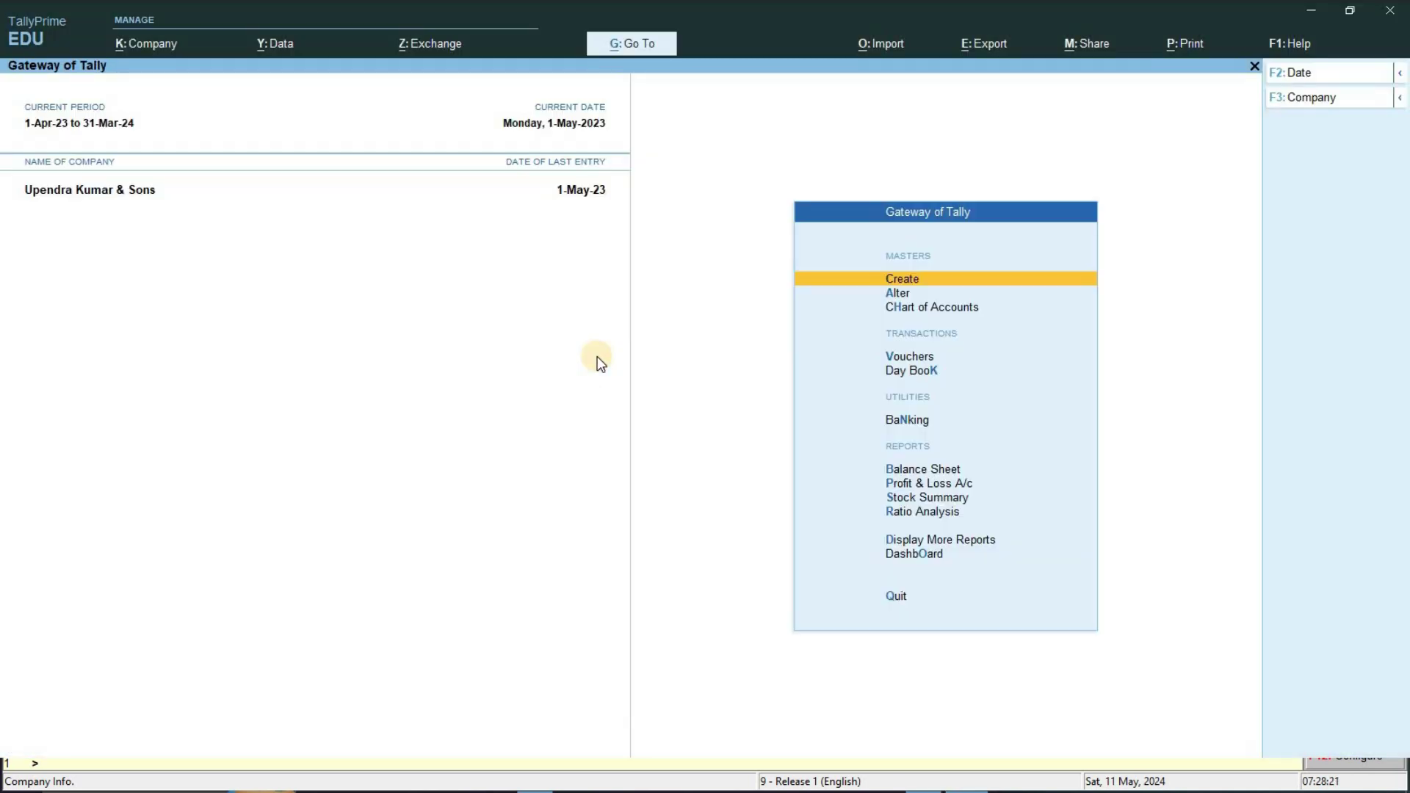
key("Down")
key("Down")
key("Down")
key("Down")
key("Up")
key("Return")
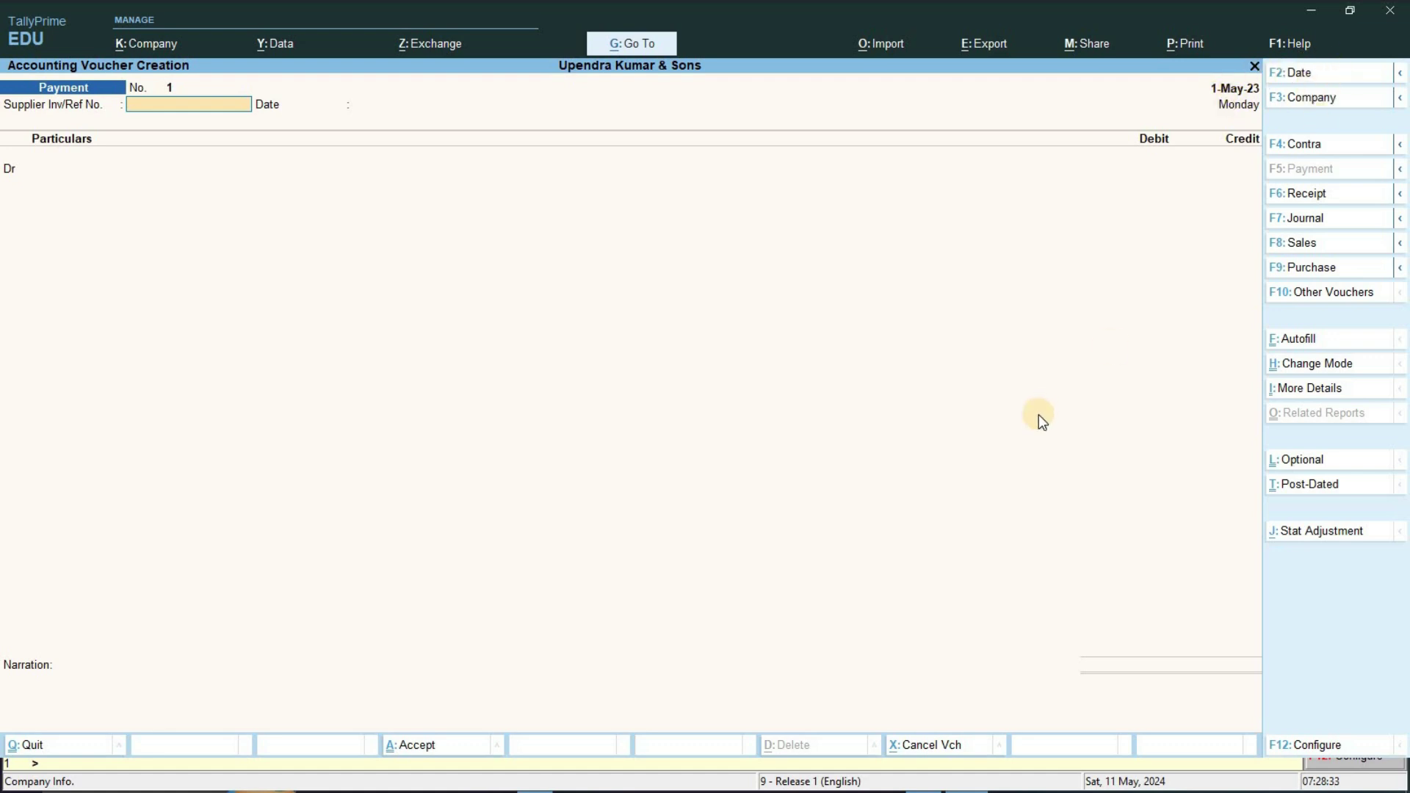
Try to set the payment voucher's date to 31-5-2024 and then to 30/05/2024.
key("F2")
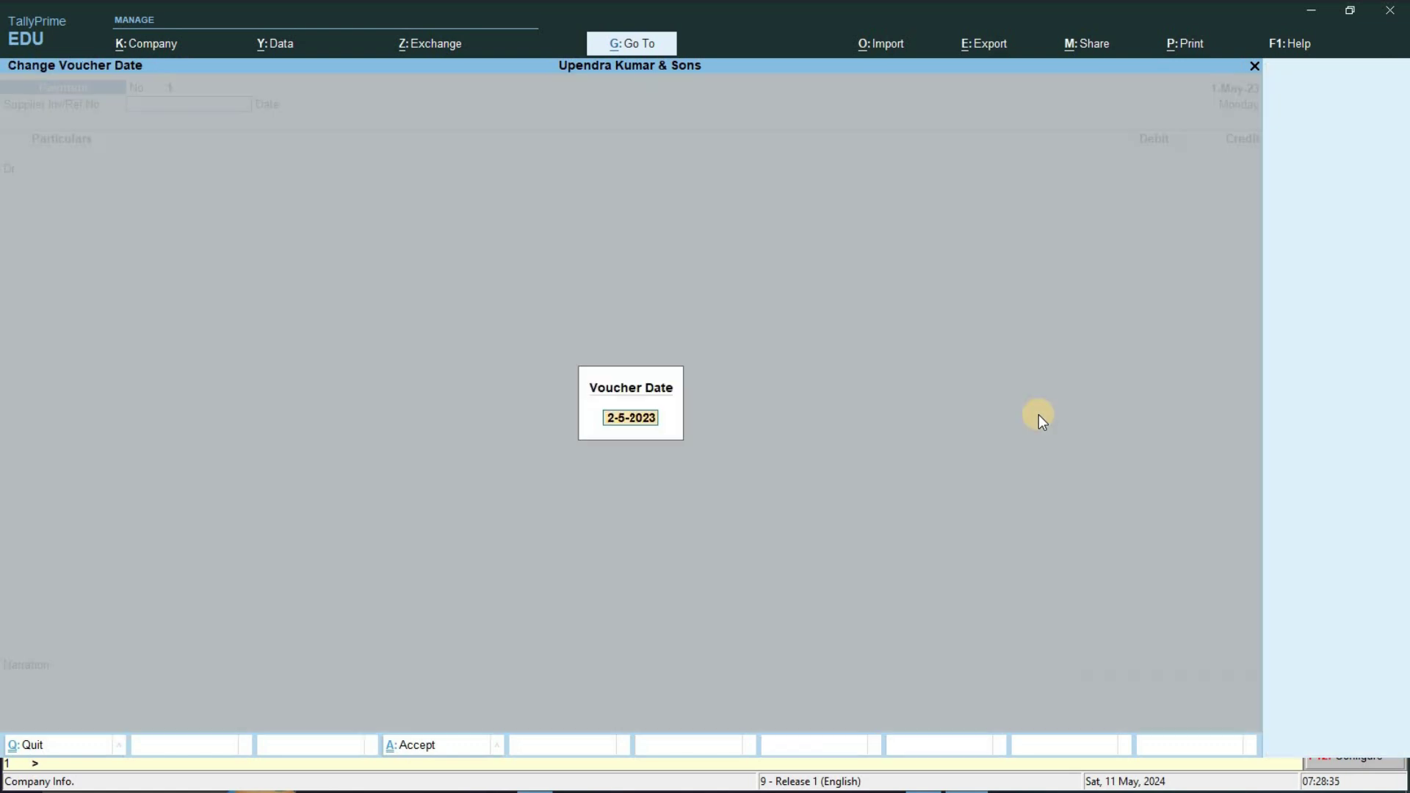
type("31/058/")
key("BackSpace")
key("BackSpace")
type("/2024")
key("Return")
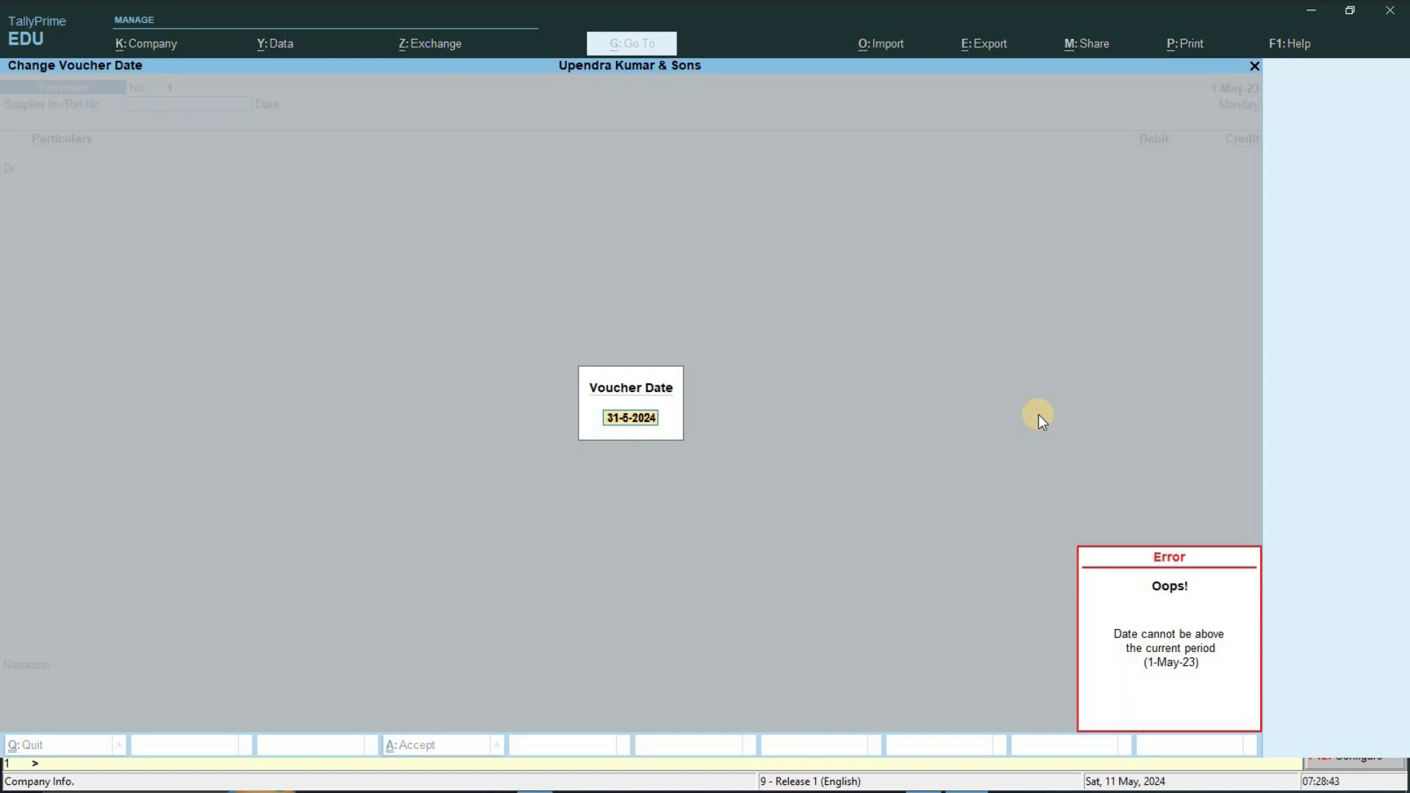
type("30/0")
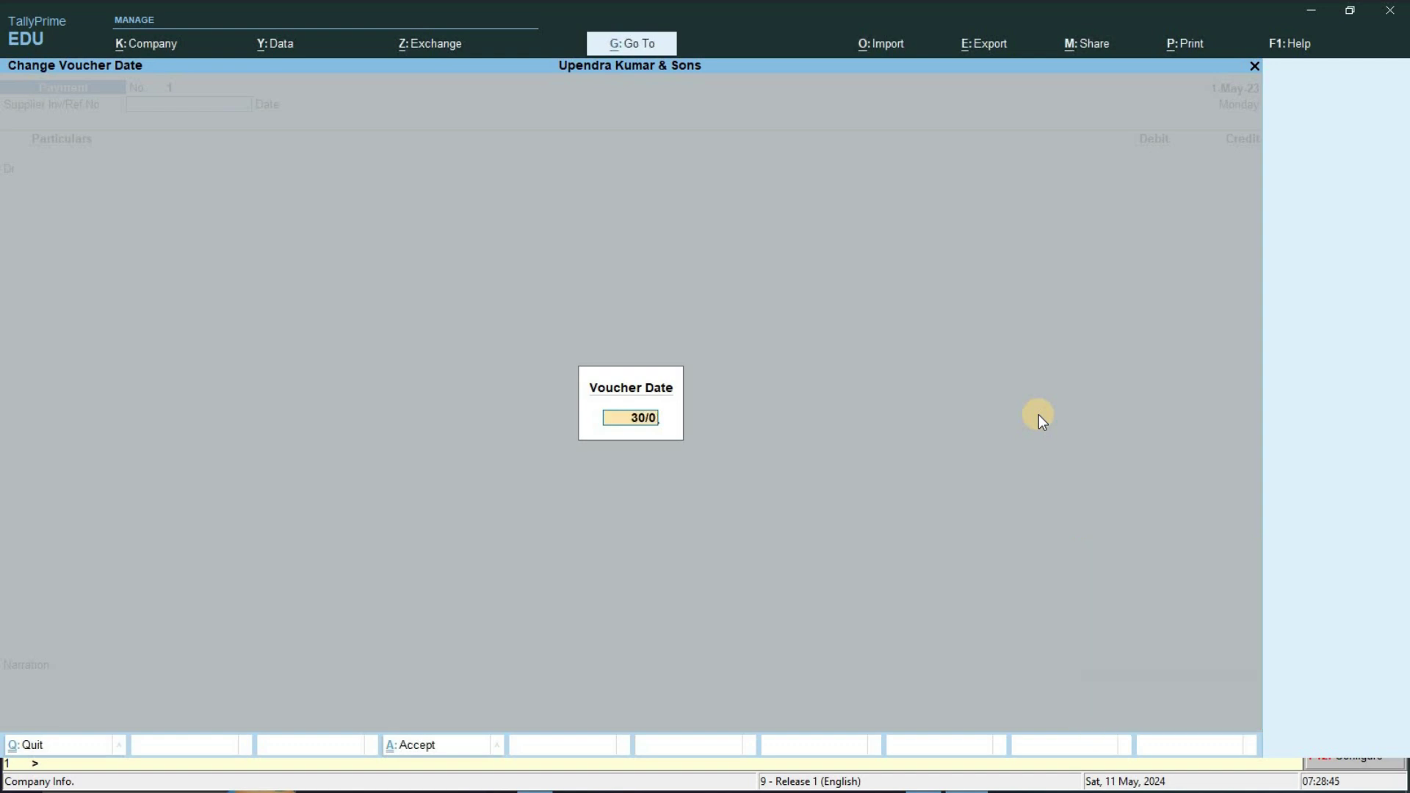
type("5/2024")
key("Return")
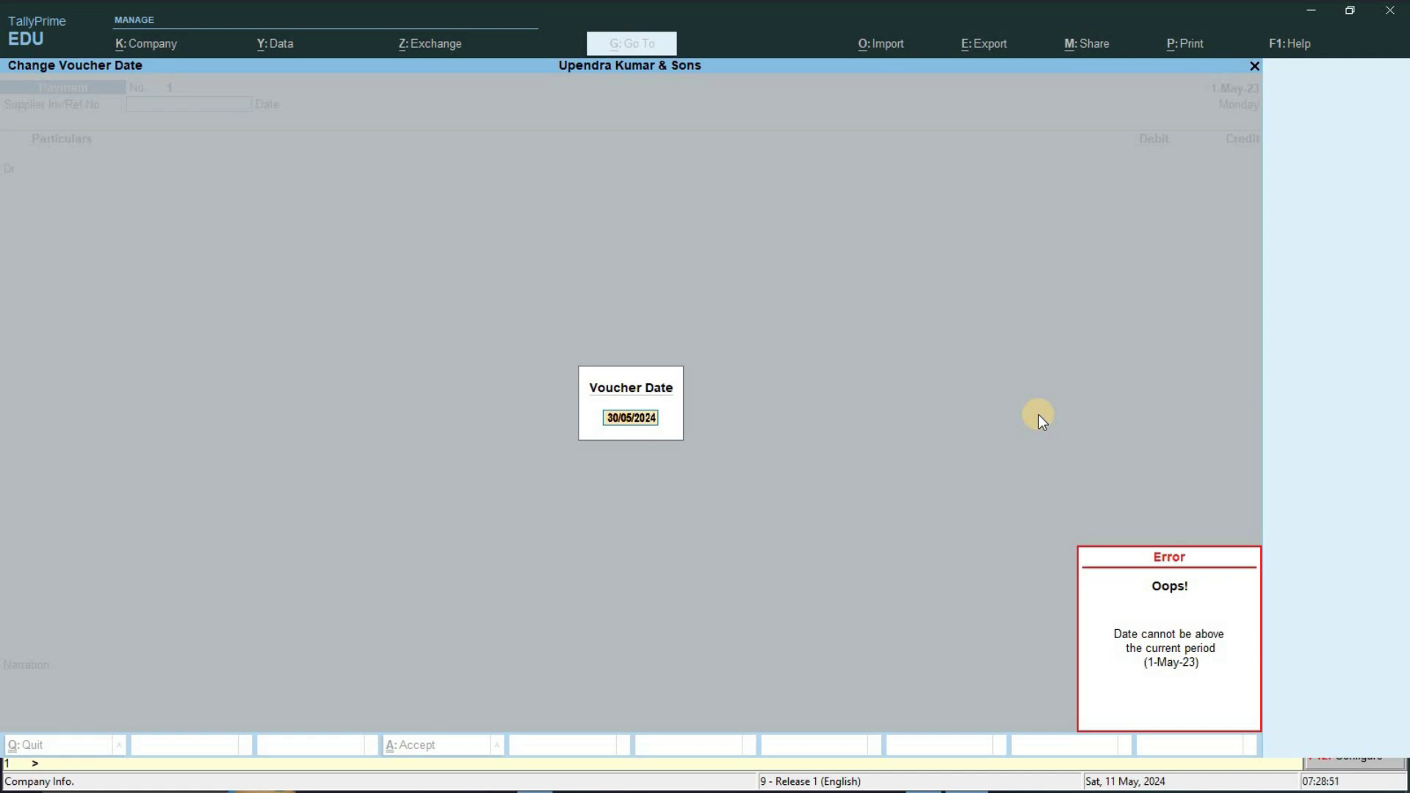
Set the payment voucher's date to 2-5-2023.
type("02/05/2024")
key("Return")
key("BackSpace")
type("3")
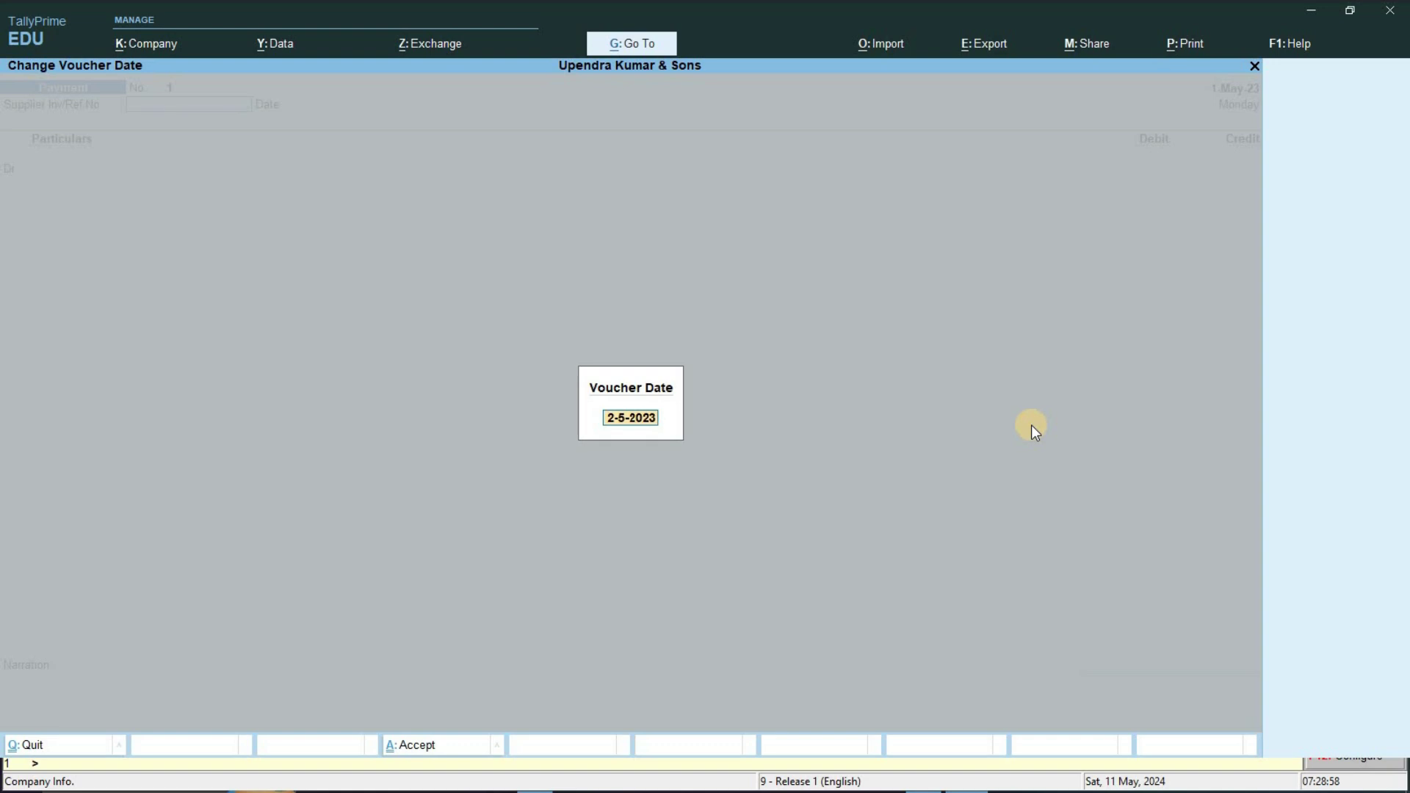
key("Return")
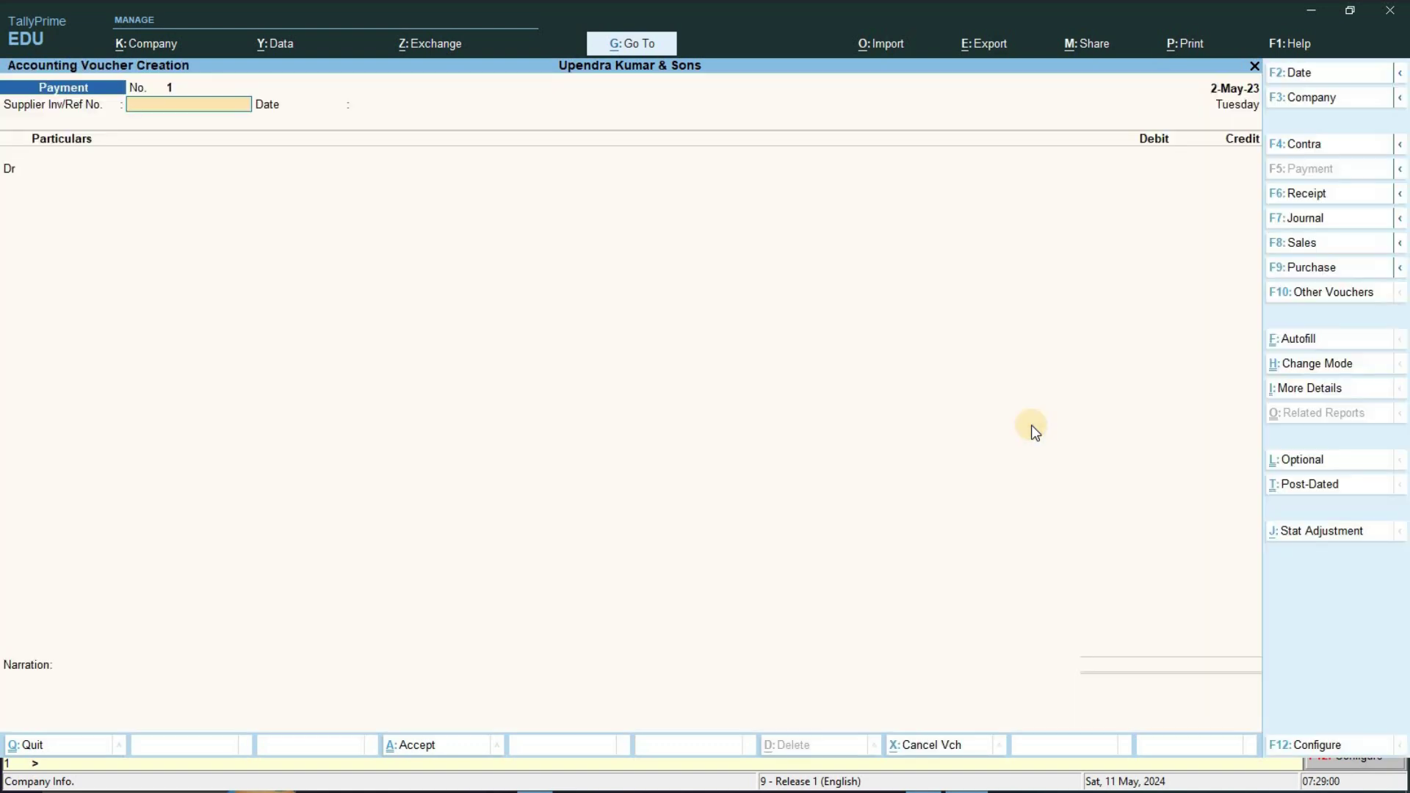
Change the payment voucher's date to 31/05/2023.
key("F2")
type("3")
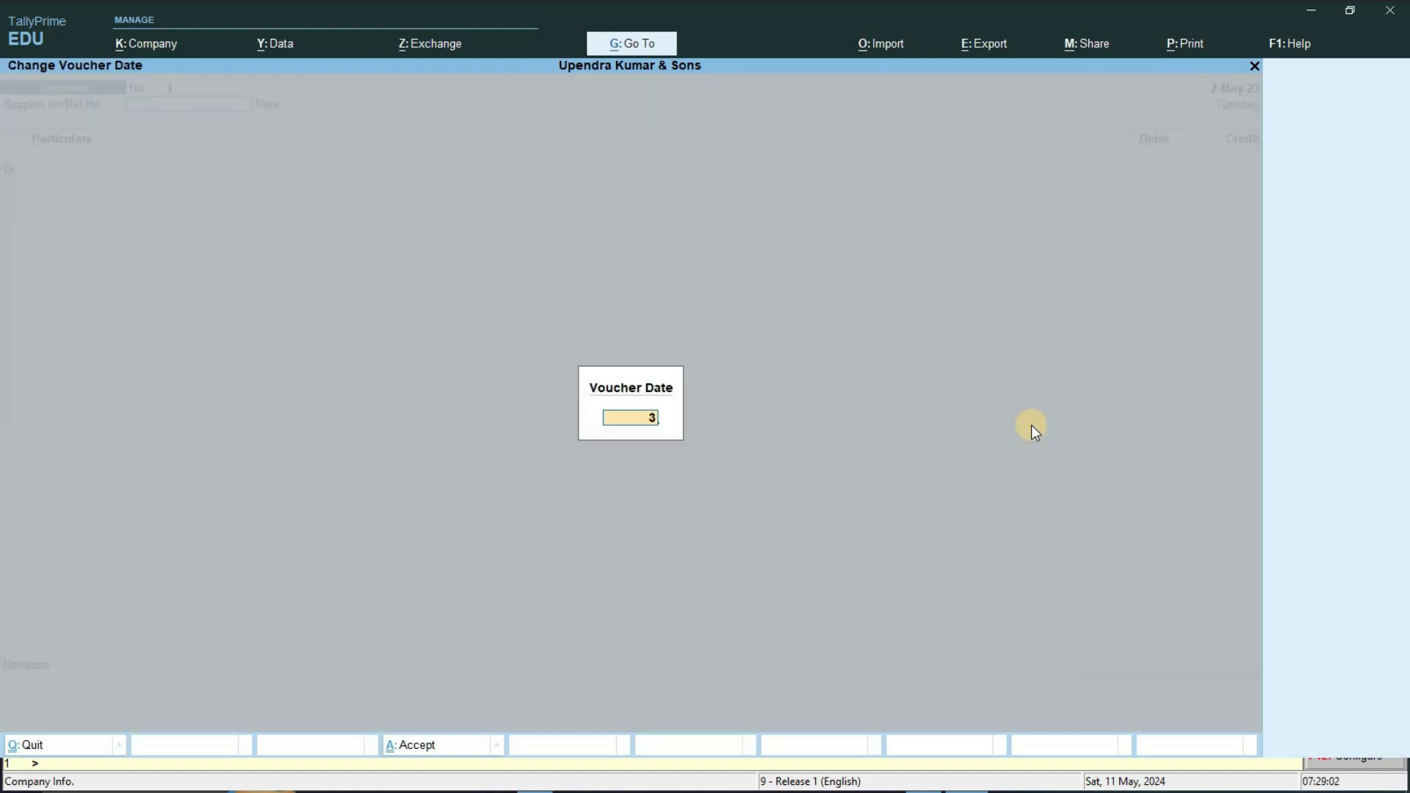
type("1/05/2023")
key("Return")
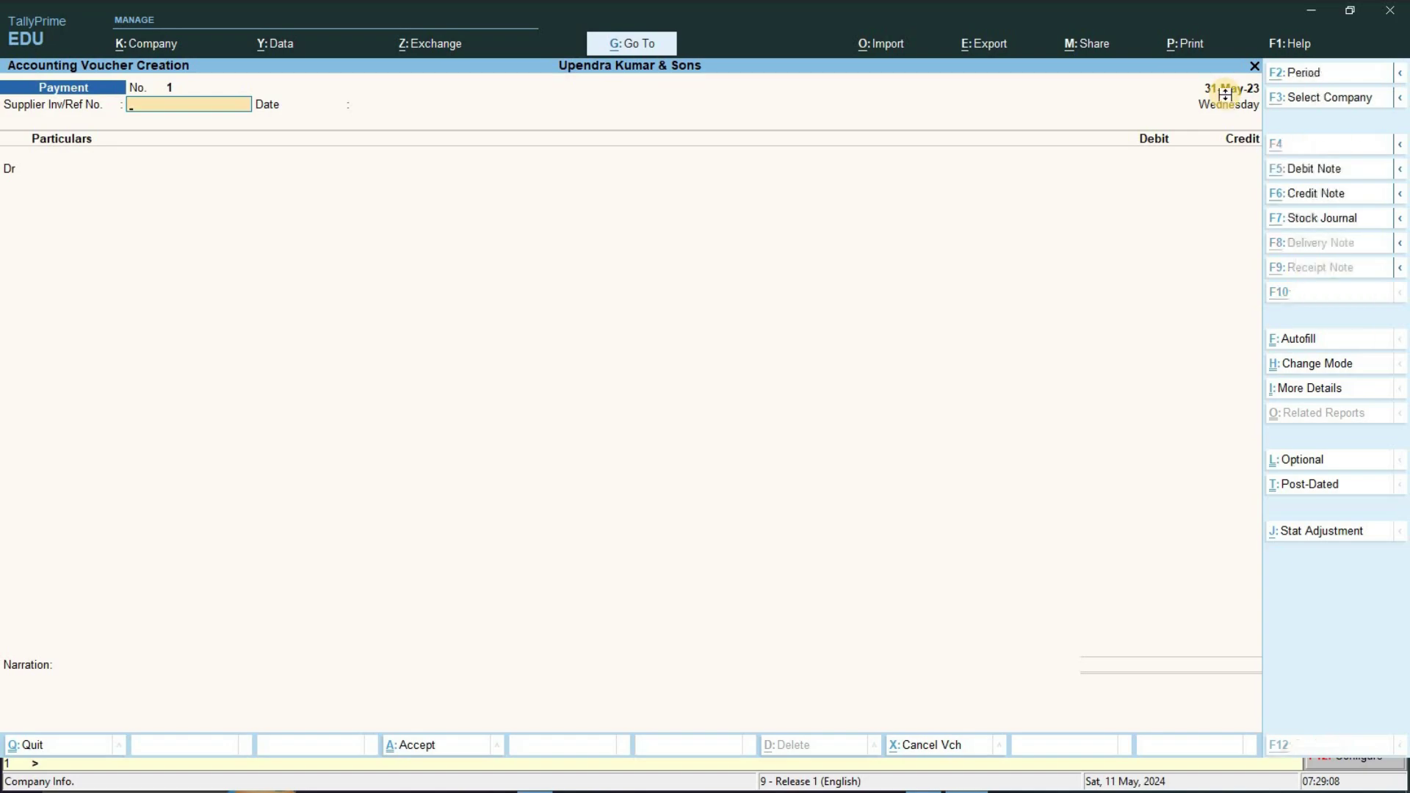
Switch to Tally 9 and load the company Aaaaaa.
key("alt+Tab")
key("alt+Tab")
key("alt+Tab")
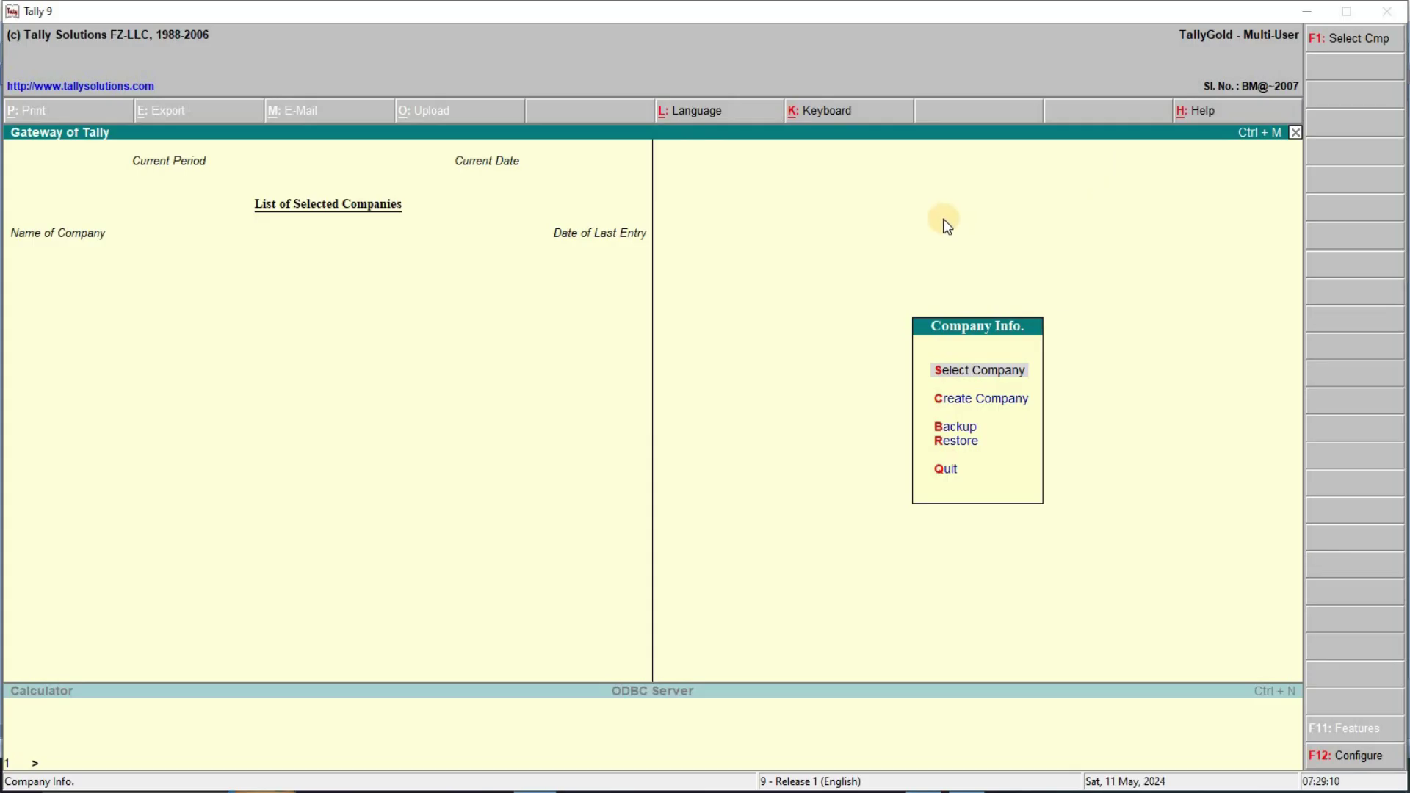
key("Return")
key("Return")
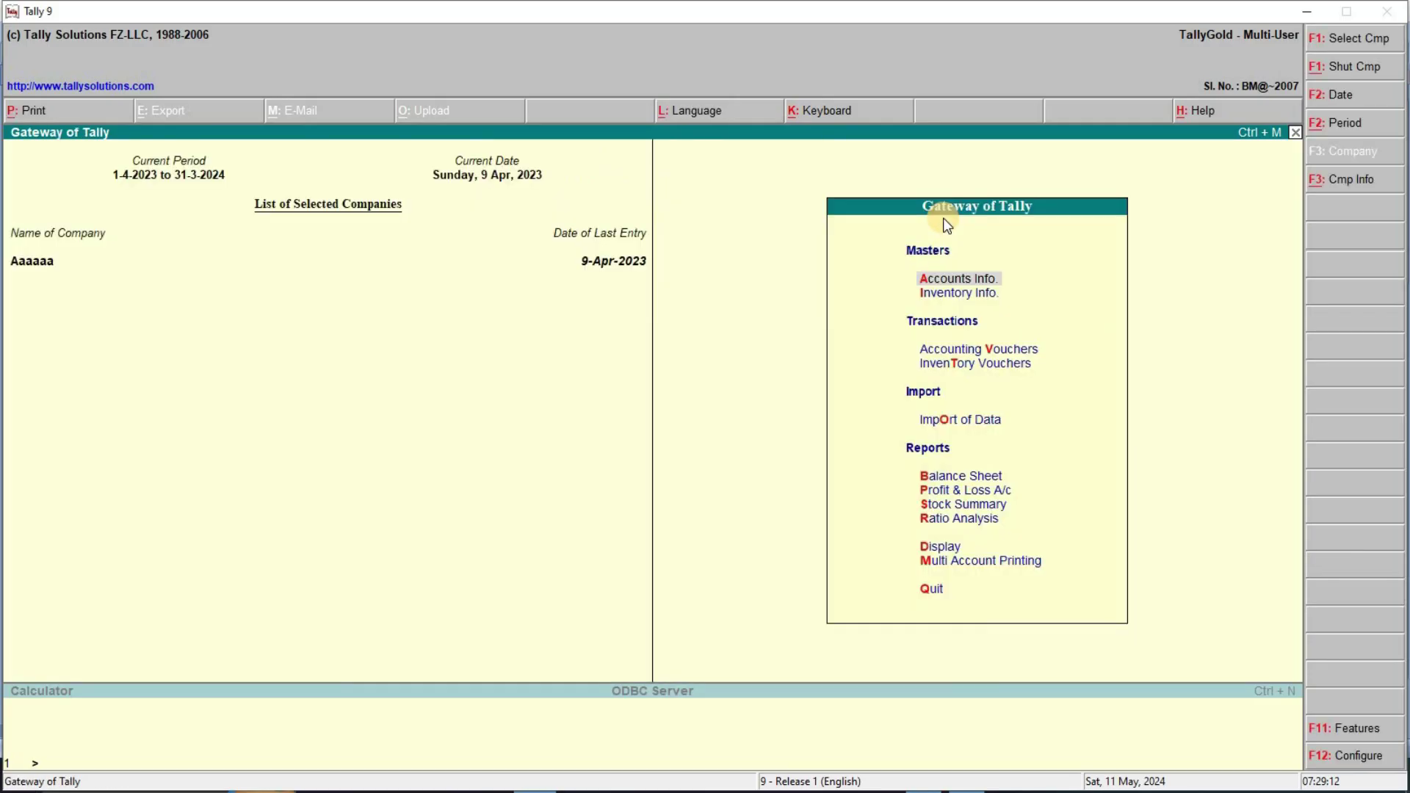
Set the current date to 15-5-2023 and open accounting voucher entry.
key("F2")
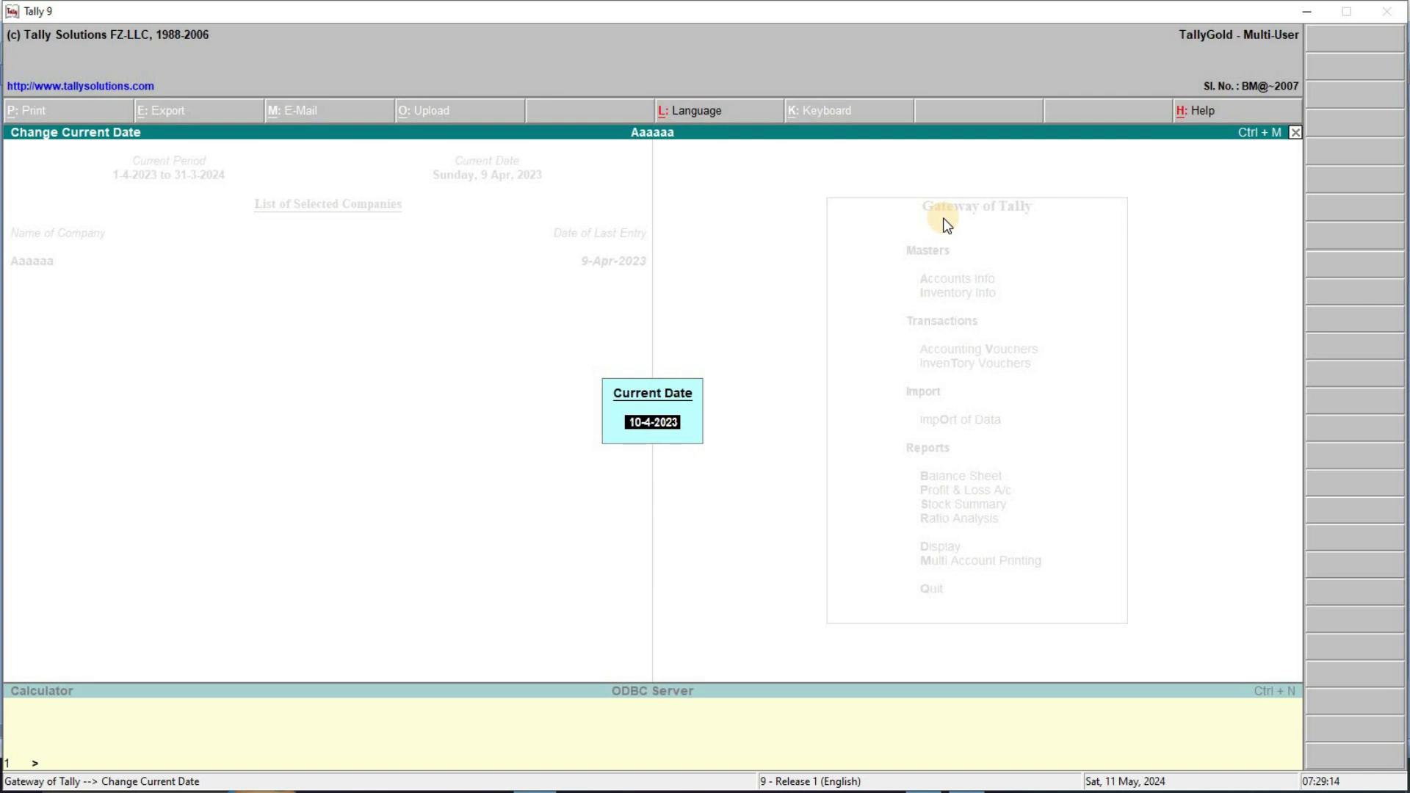
type("15/05/2024")
key("Return")
key("Return")
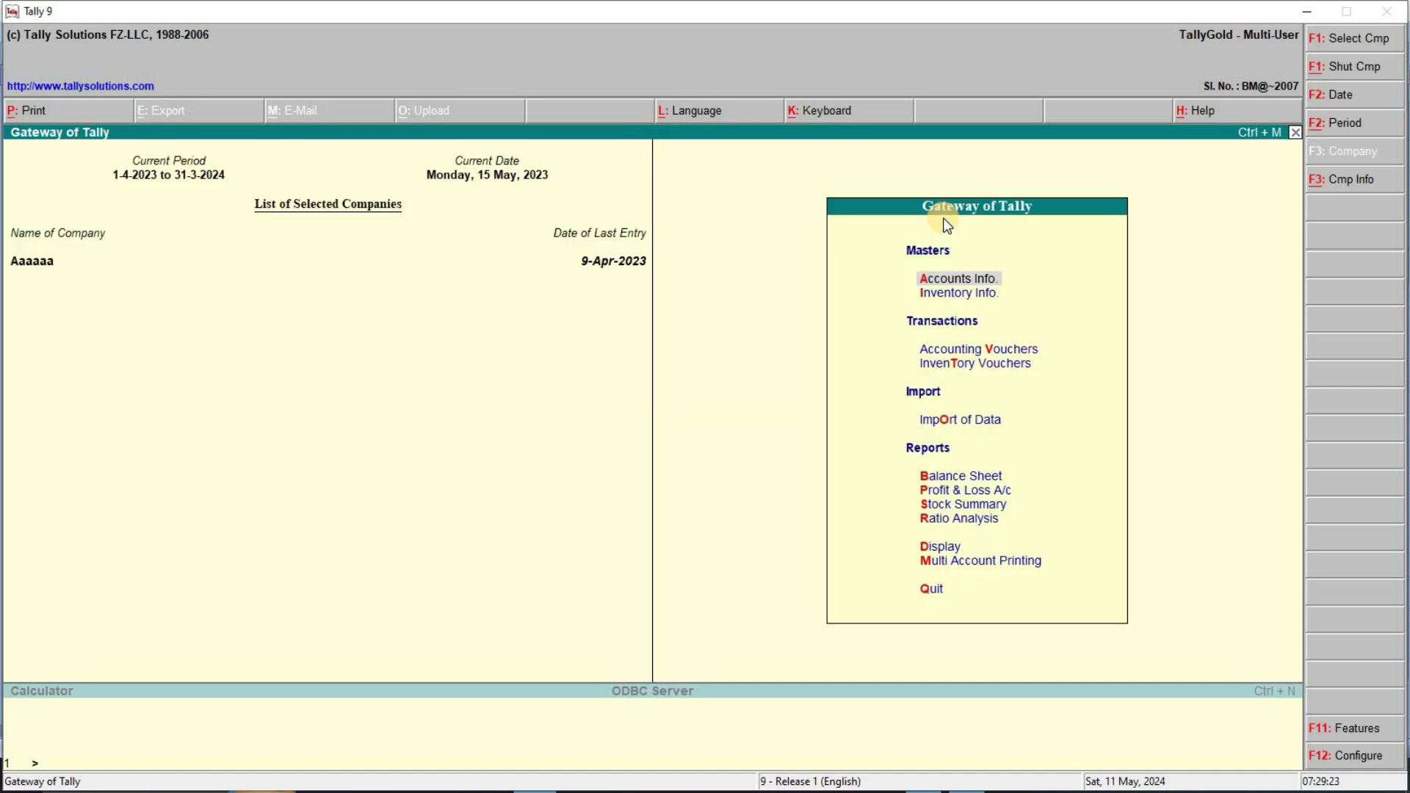
key("v")
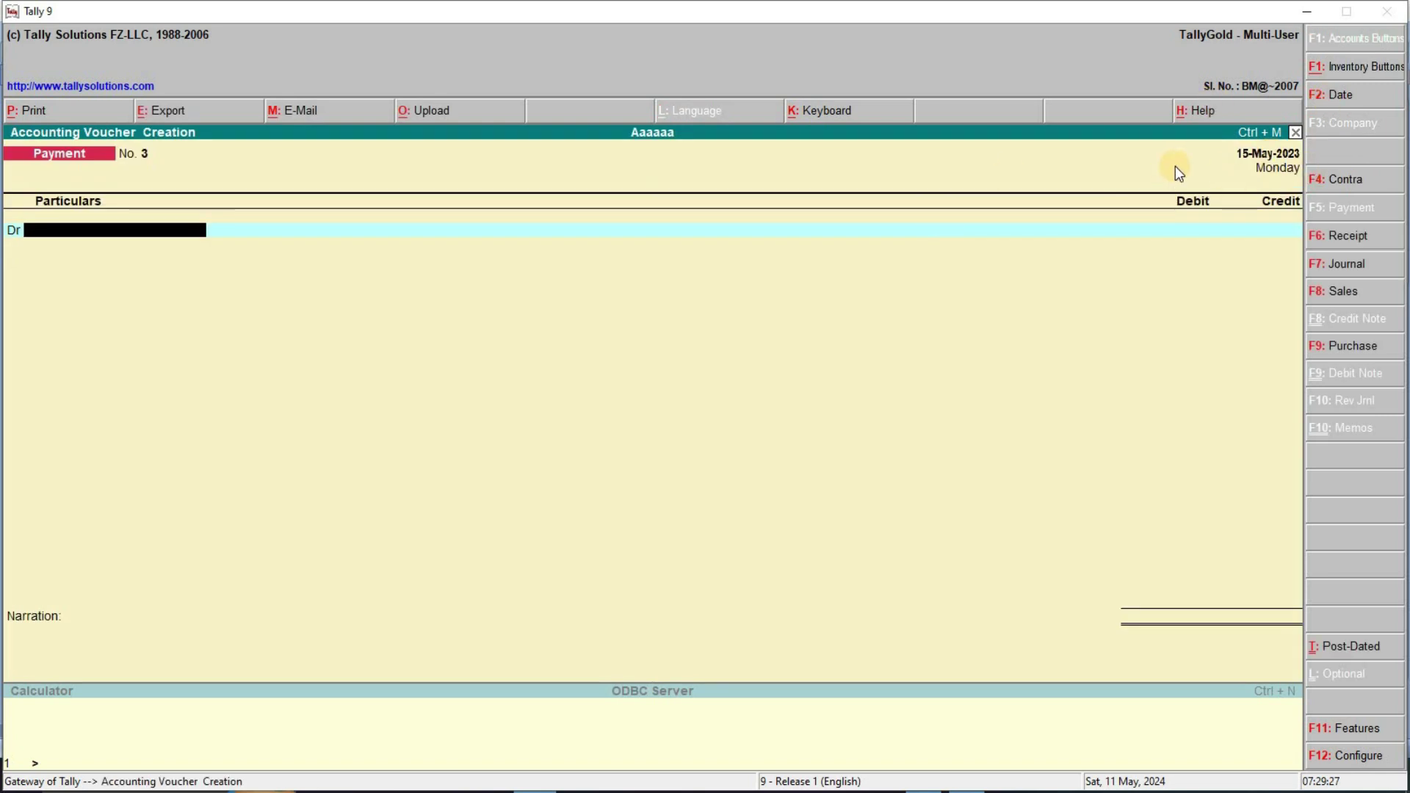
Switch to the Word document and highlight the fifth topic line, about changing the period.
key("alt+Tab")
left_click(211, 470)
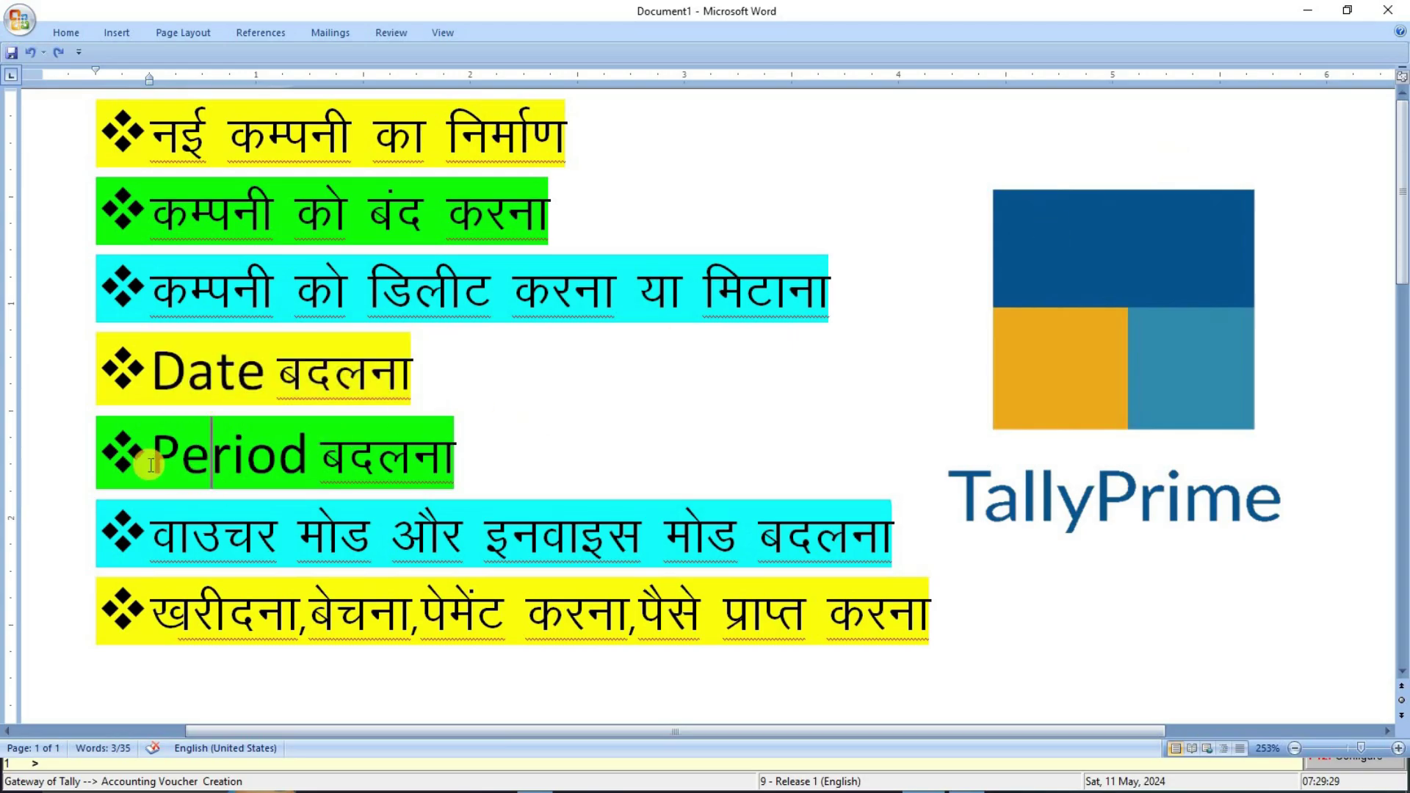
triple_click(445, 462)
Return to Tally 9, leave voucher entry and open the Day Book of company Aaaaaa.
key("alt+Tab")
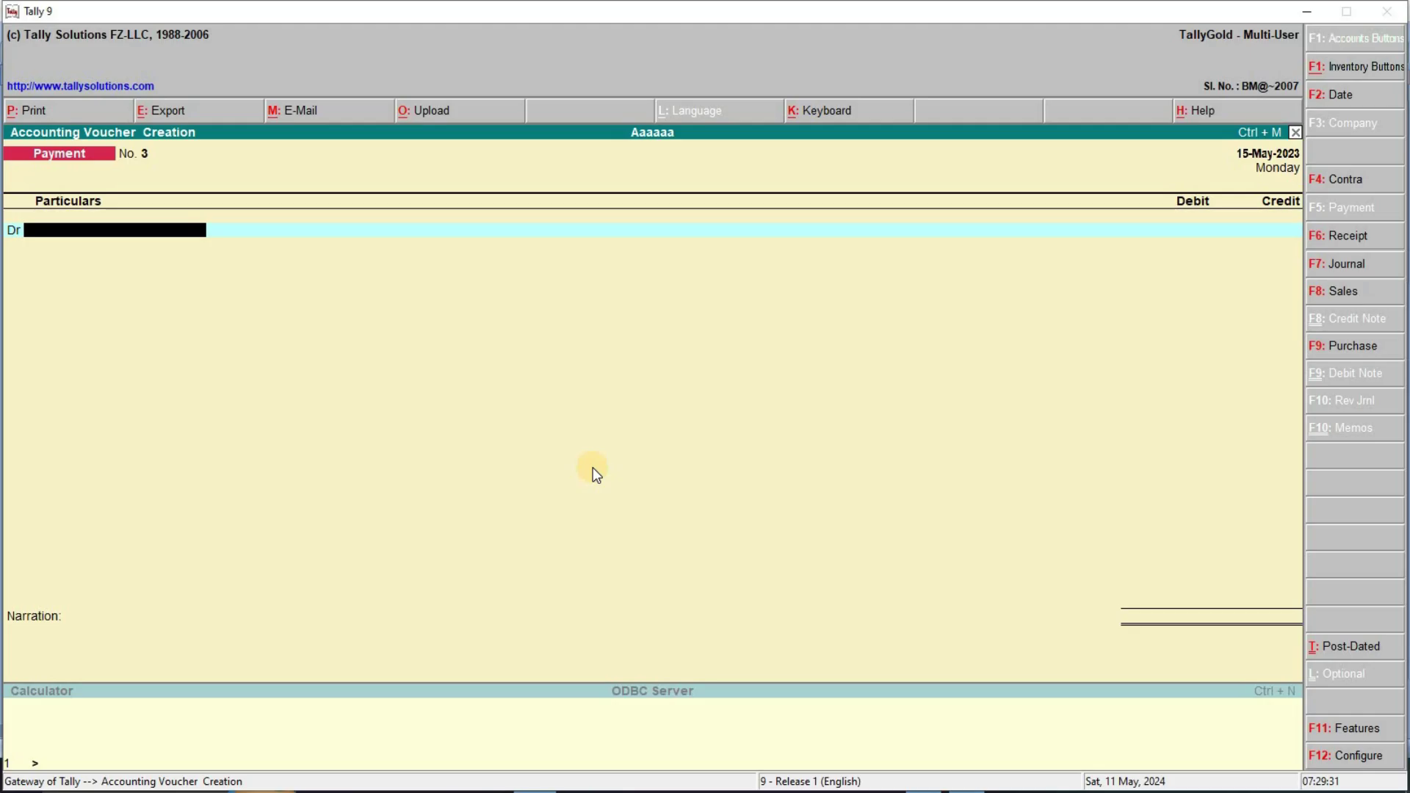
key("Escape")
key("d")
key("a")
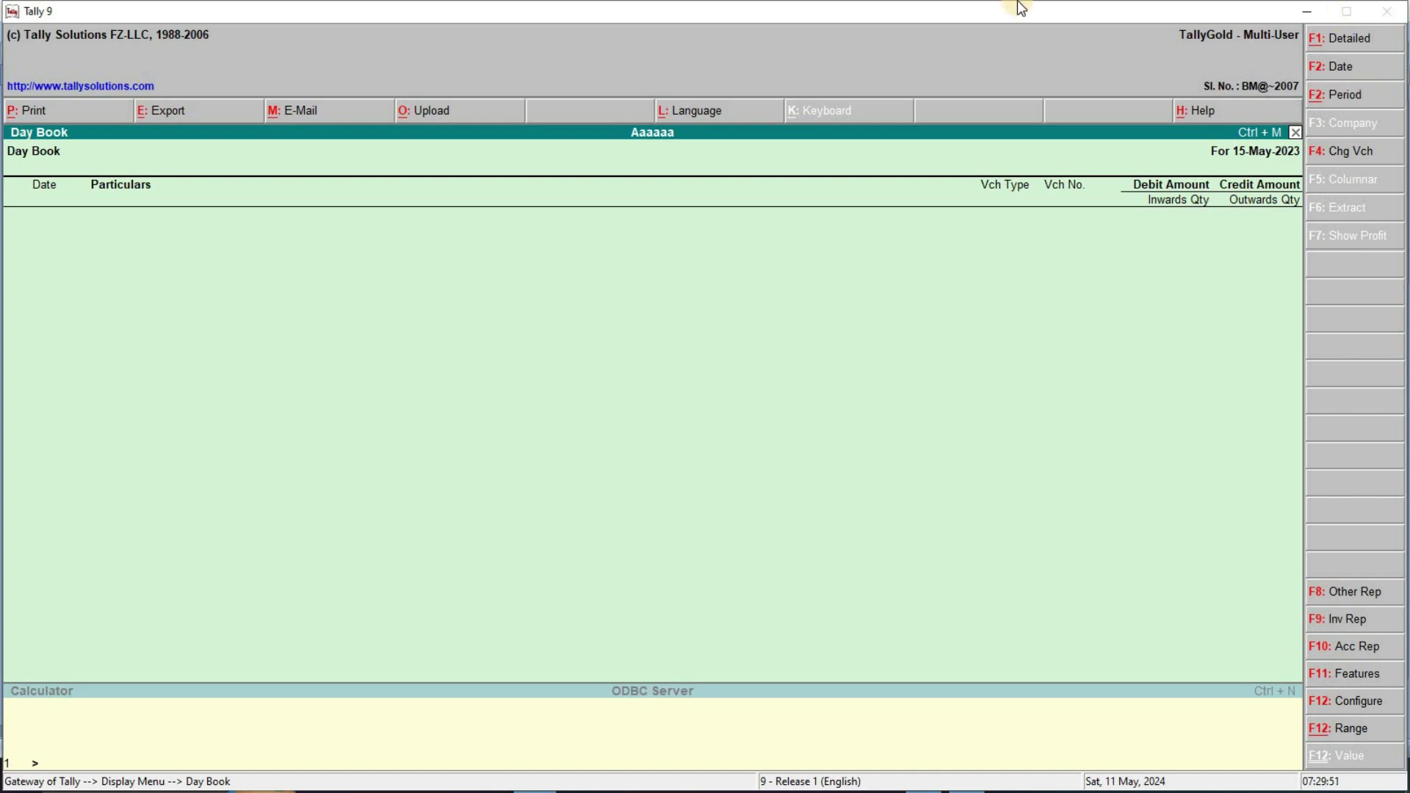
Change the Day Book period to run from 1-4-2023 to 15-5-2023.
key("alt+f2")
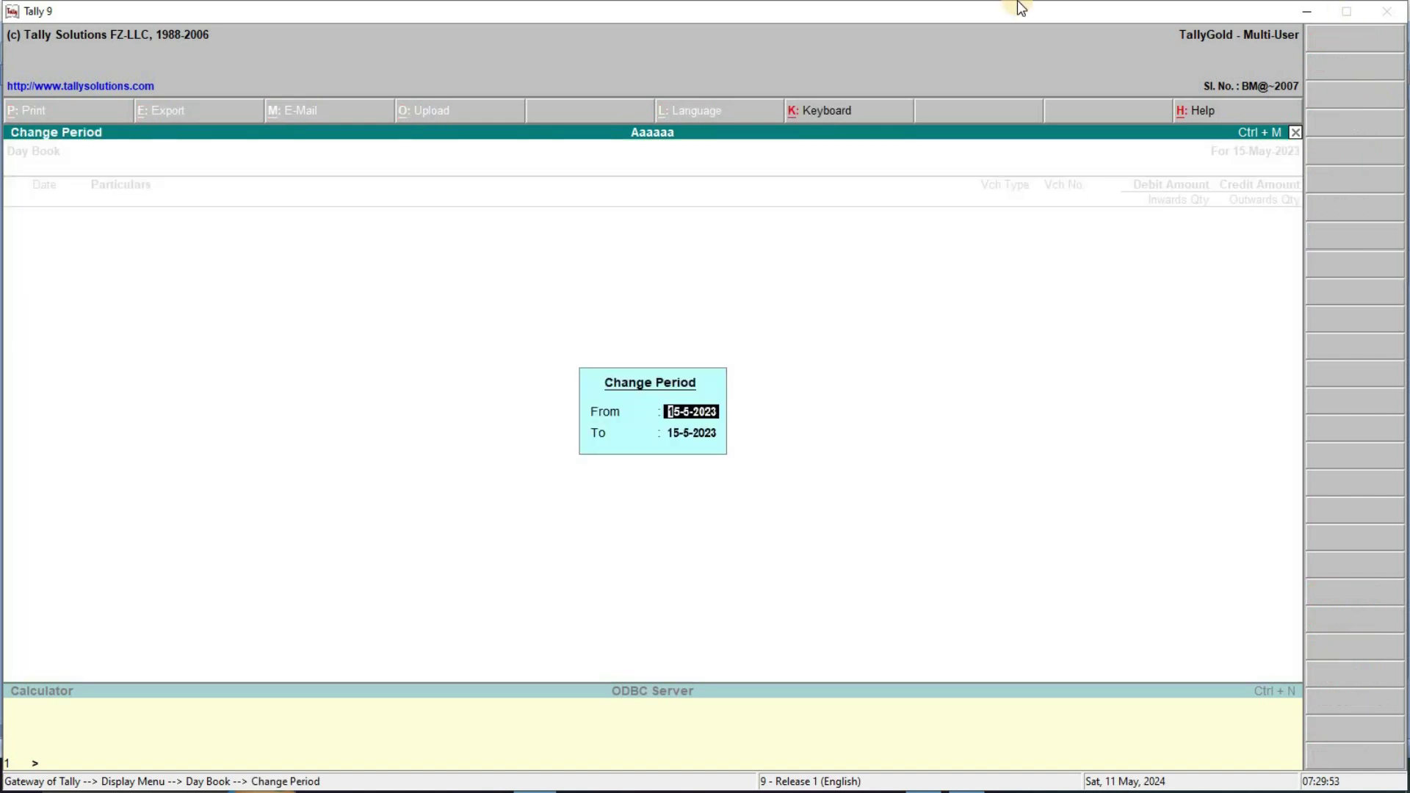
type("1/4/2023")
key("Return")
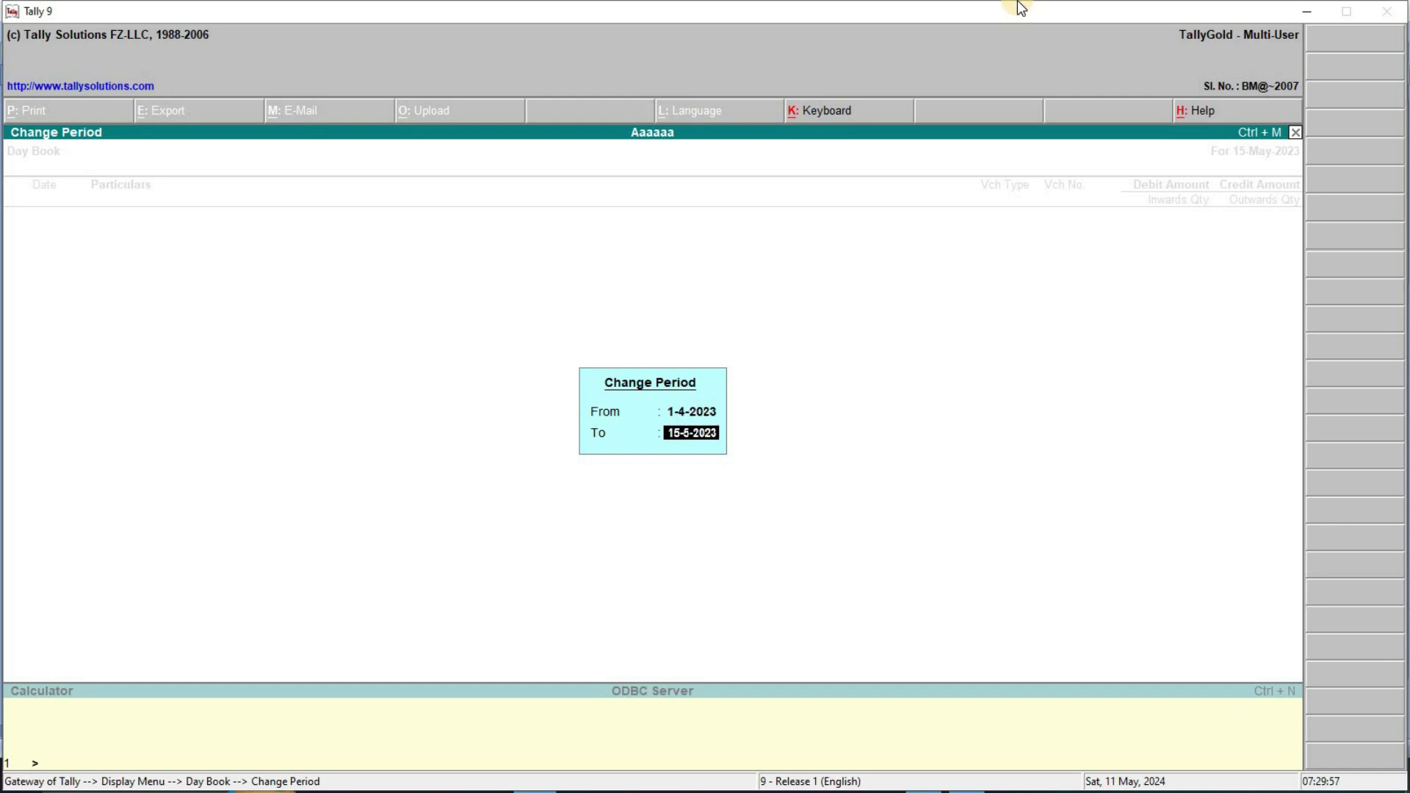
key("Return")
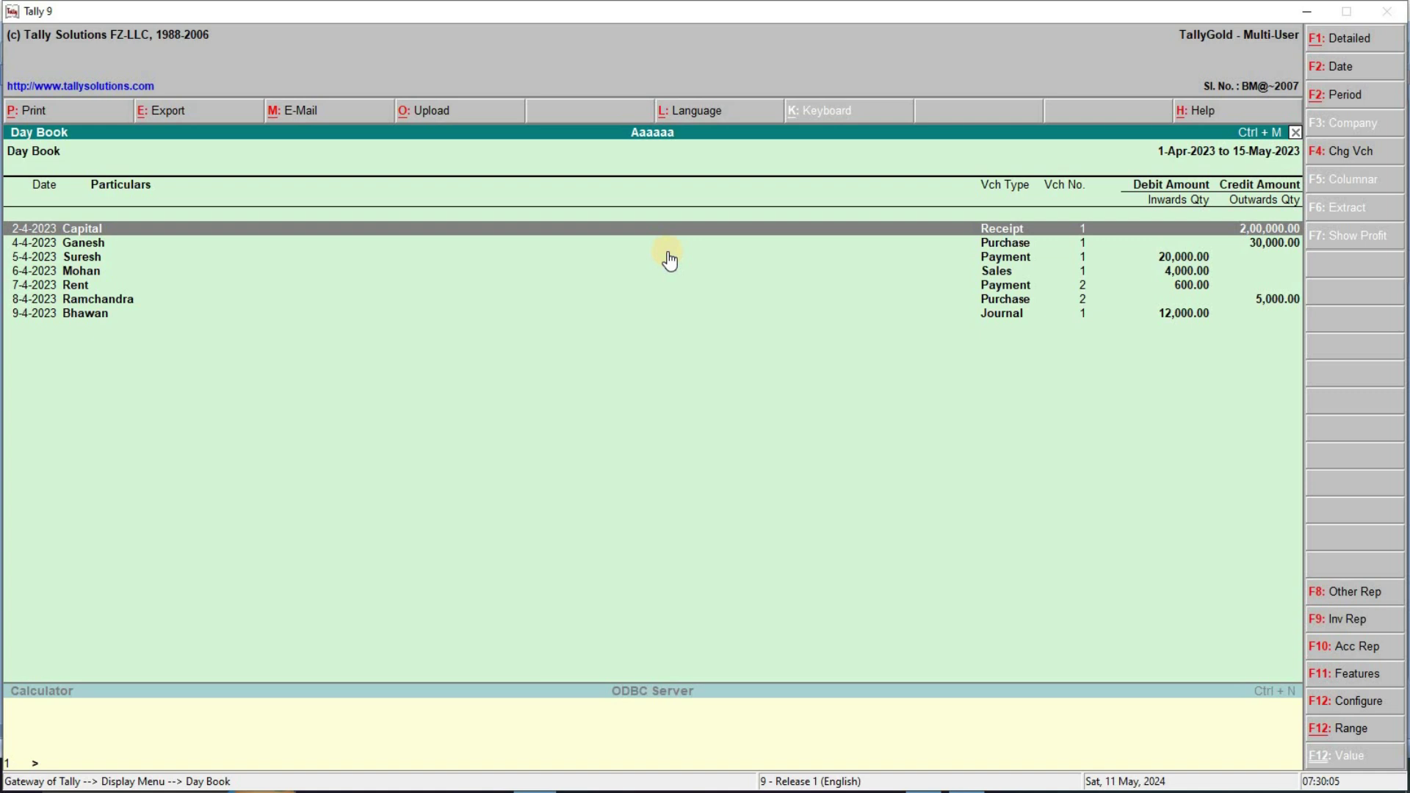
Switch to TallyPrime, open the Change Period settings from the payment voucher and keep the existing dates.
key("alt+Tab")
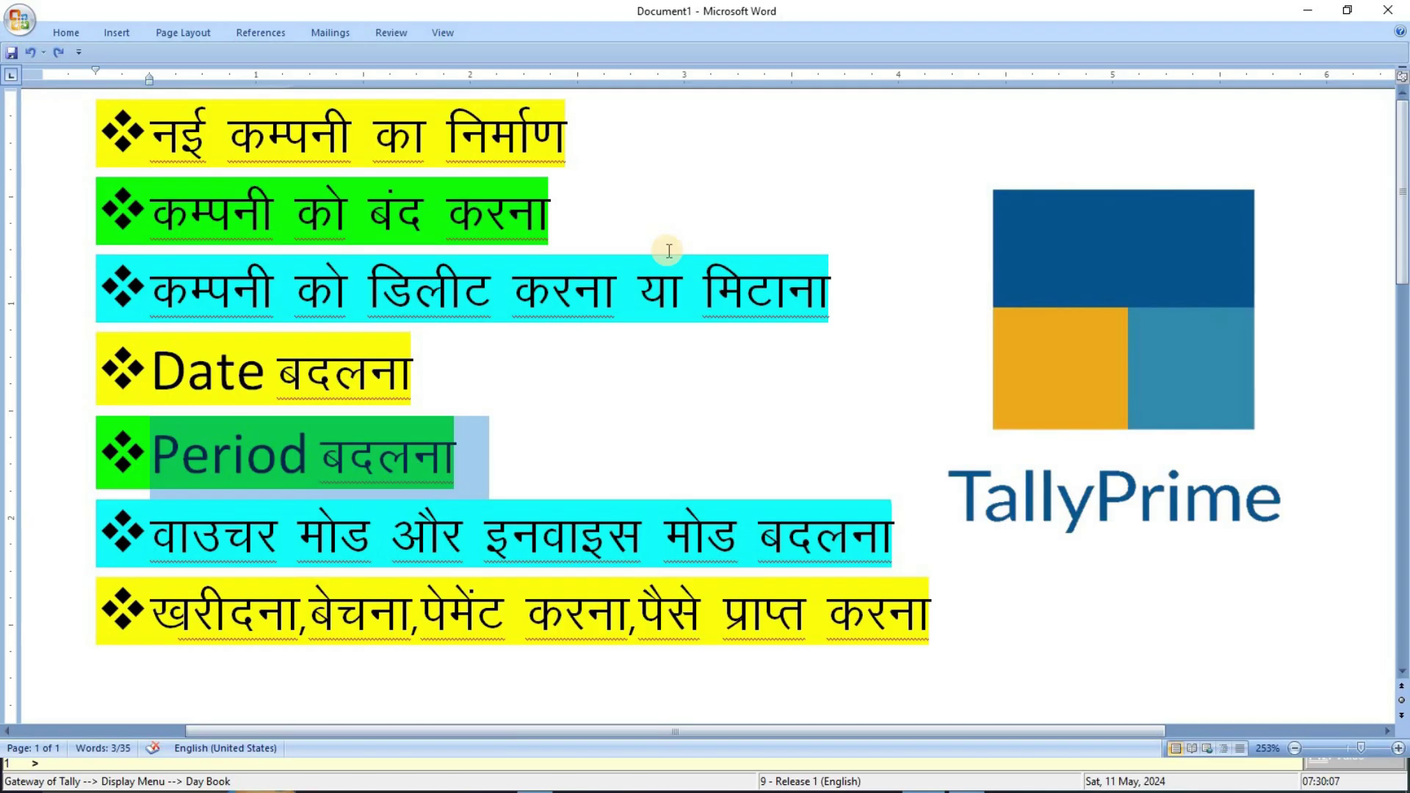
key("alt+Tab")
key("Tab")
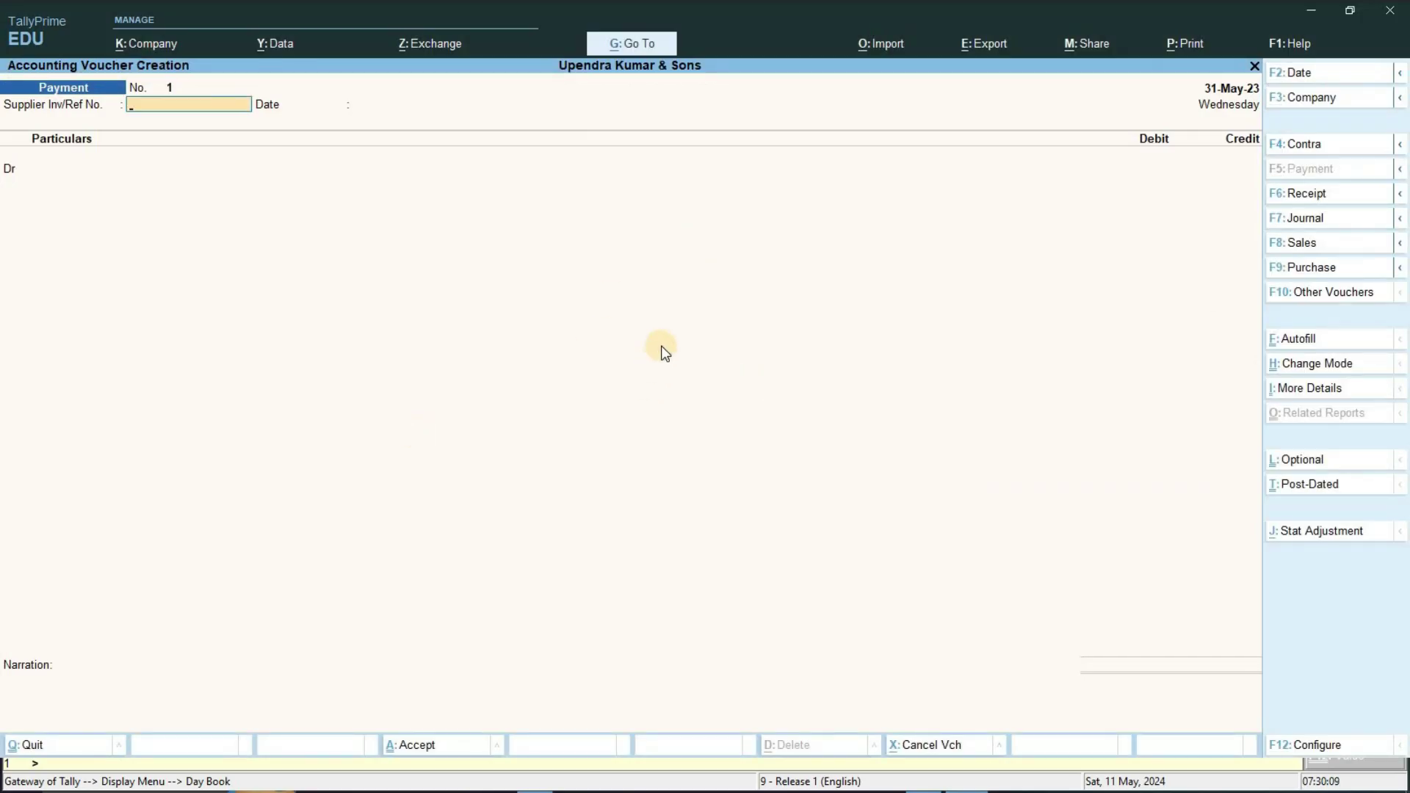
key("alt+F2")
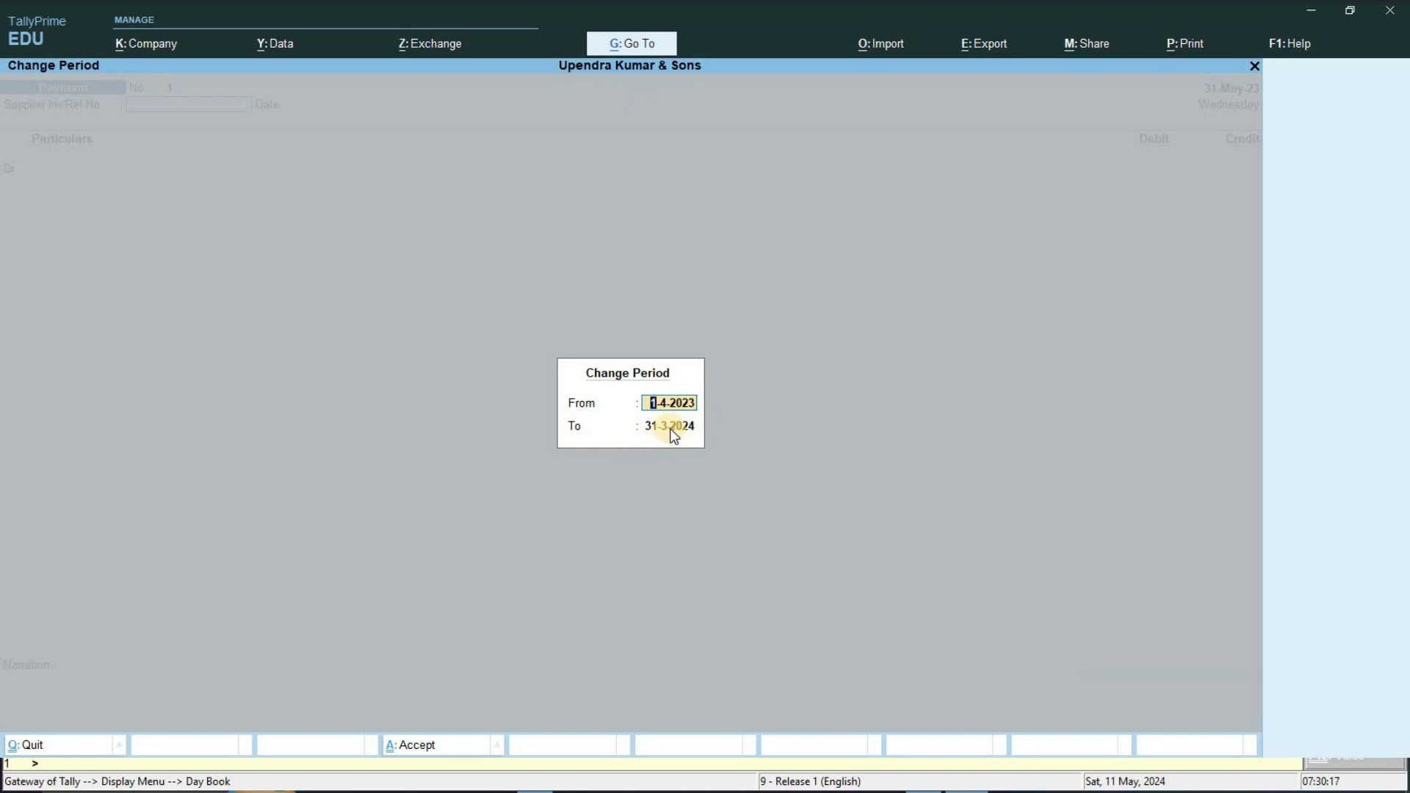
key("Return")
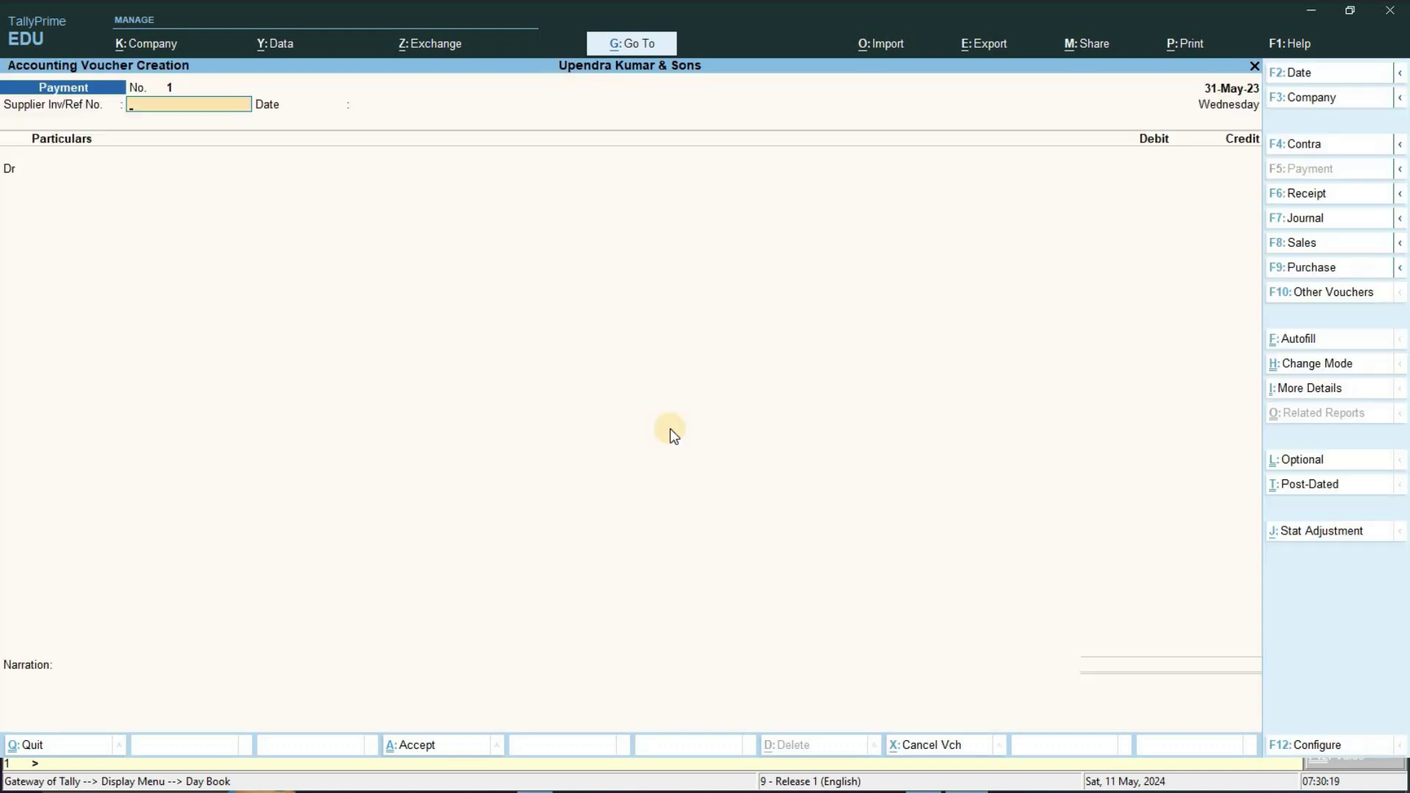
Switch to the Word document and point out the sixth topic line, about changing voucher and invoice mode, leaving it unselected.
key("alt+Tab")
left_click_drag(172, 556, 889, 522)
left_click(891, 526)
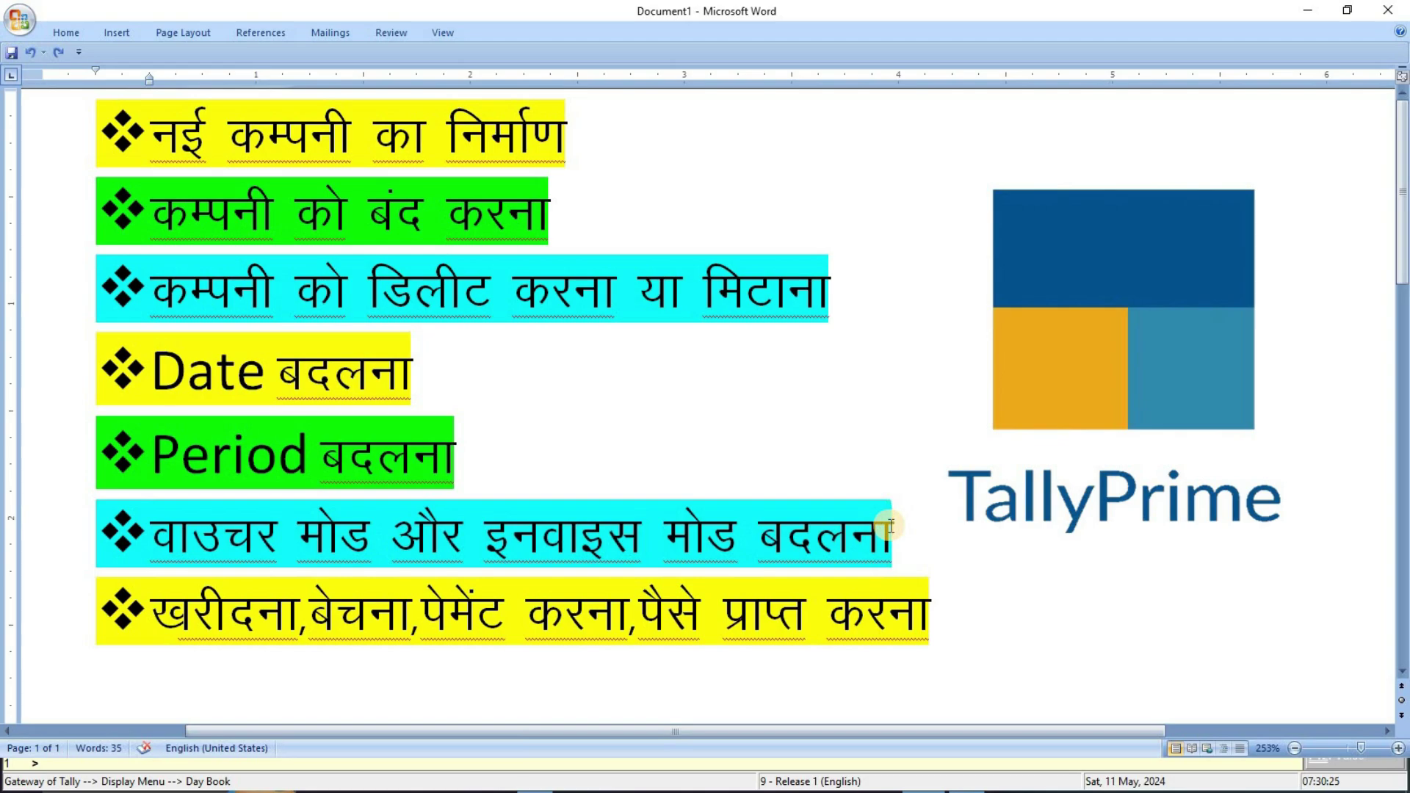
Return to TallyPrime and open a purchase voucher.
key("alt+Tab")
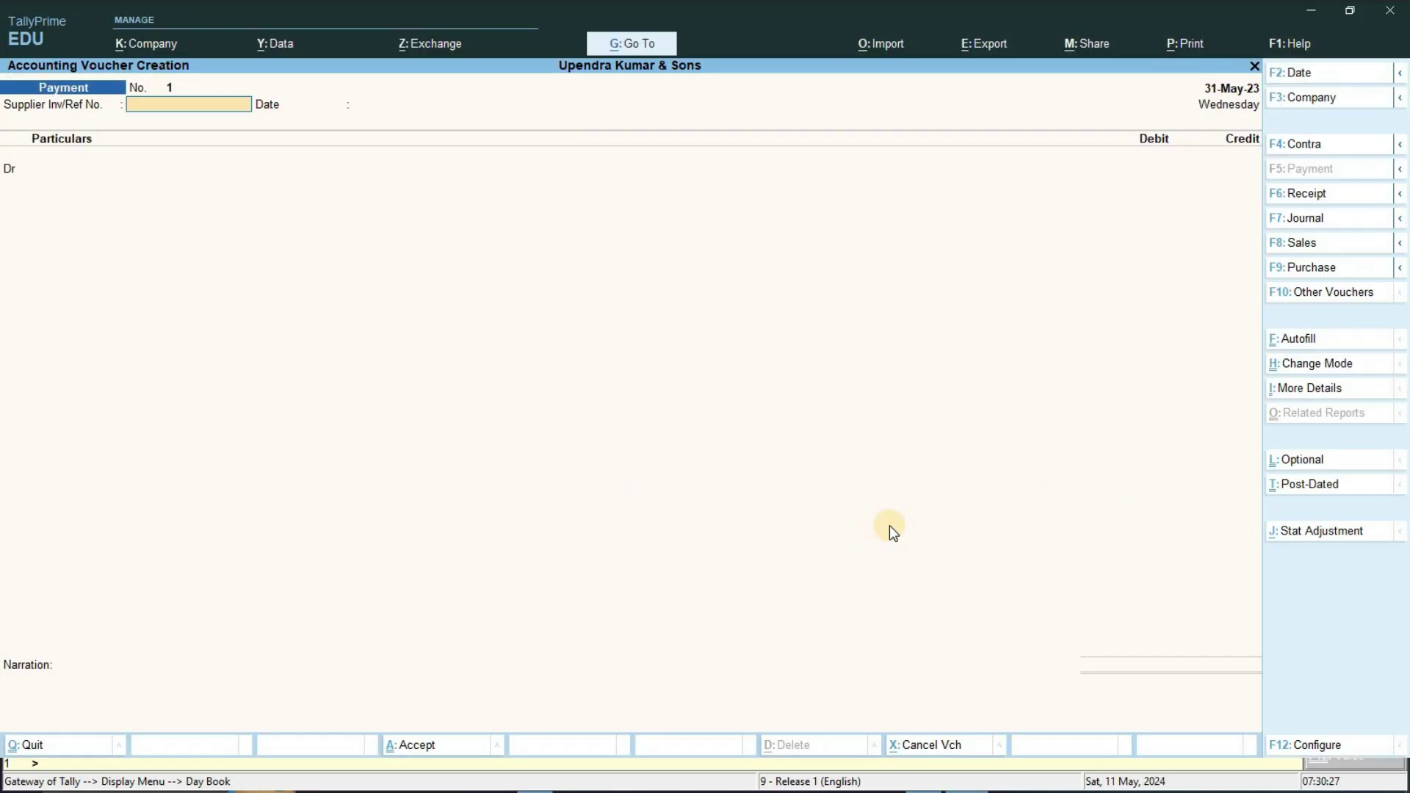
key("F9")
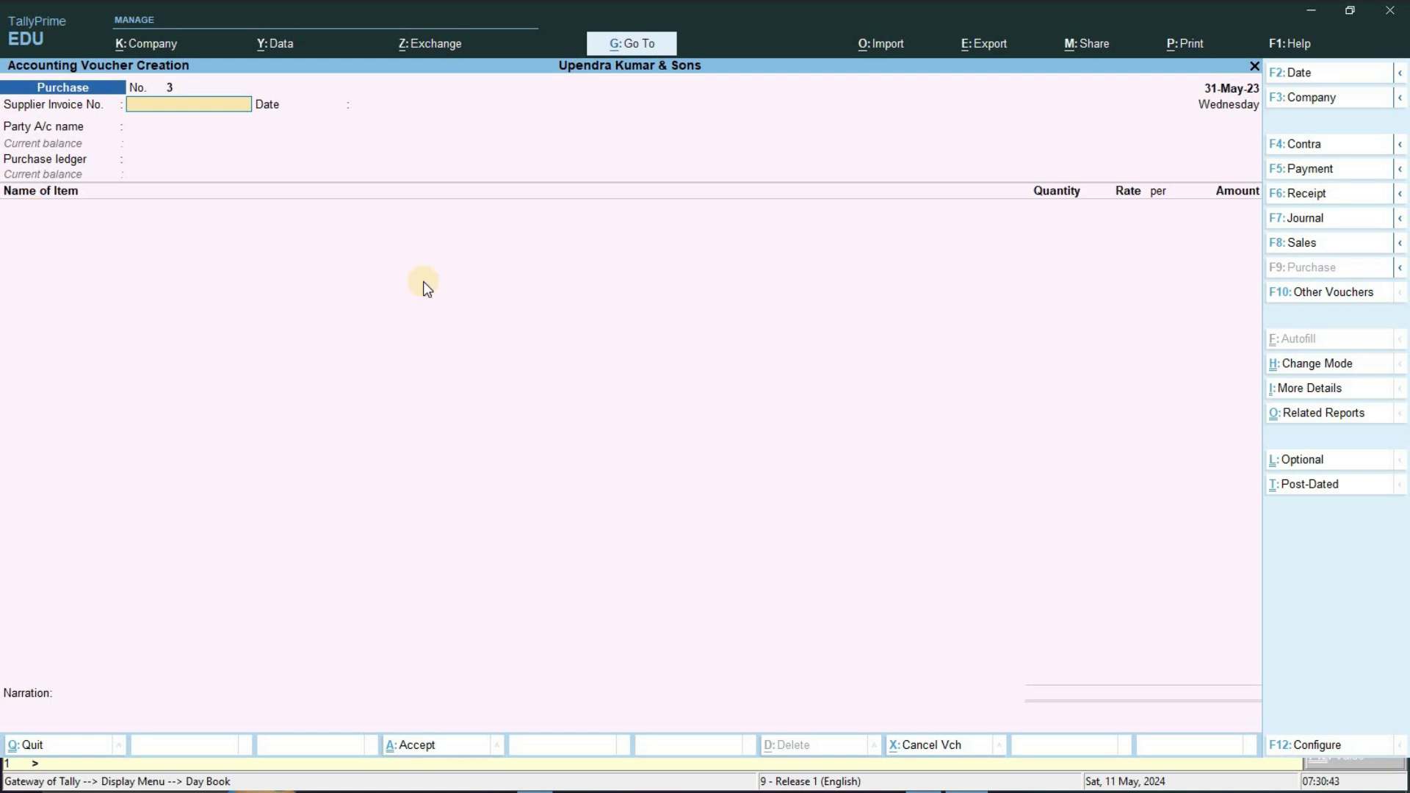
key("ctrl")
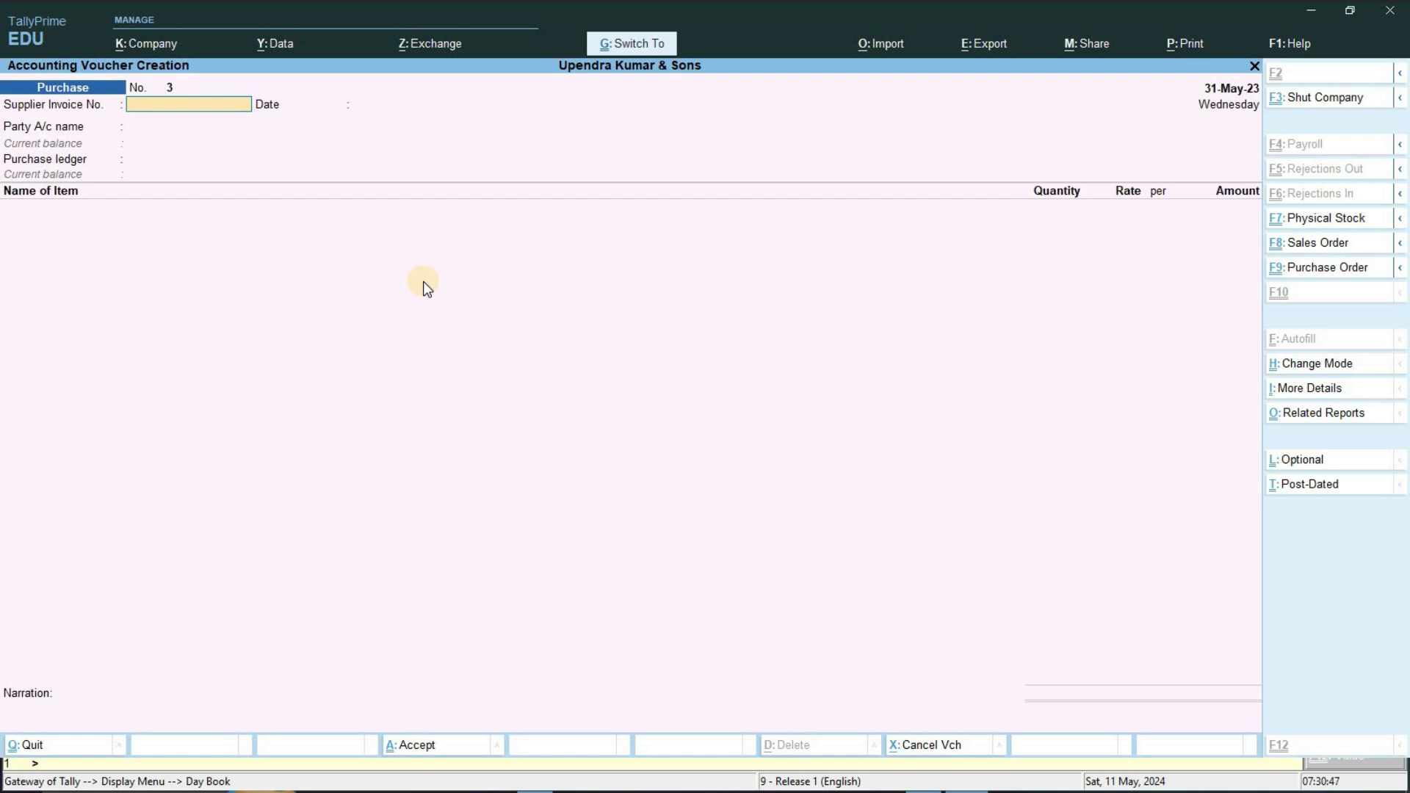
Review the available voucher modes for the purchase entry and change its mode to As Voucher.
key("ctrl+h")
key("Down")
key("Down")
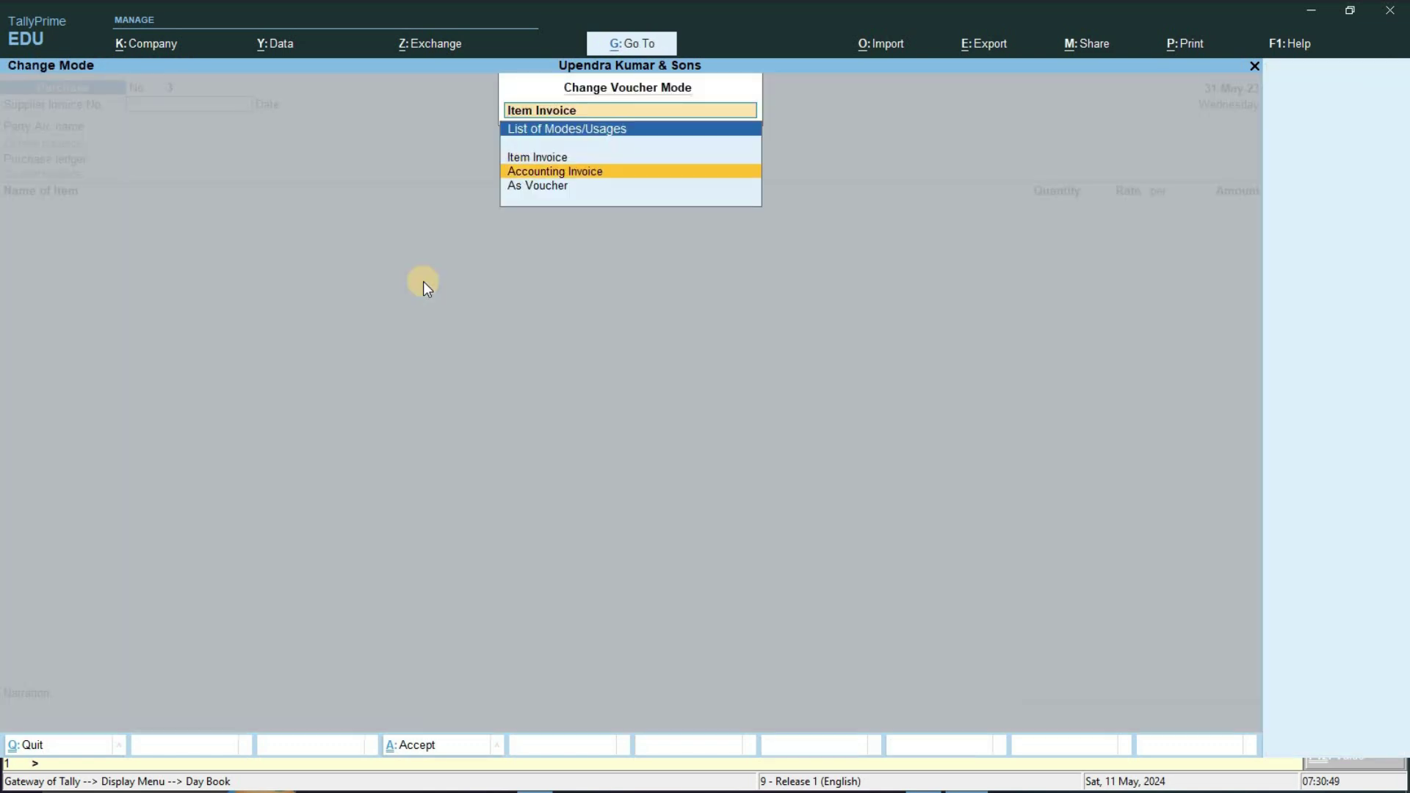
key("Up")
key("Up")
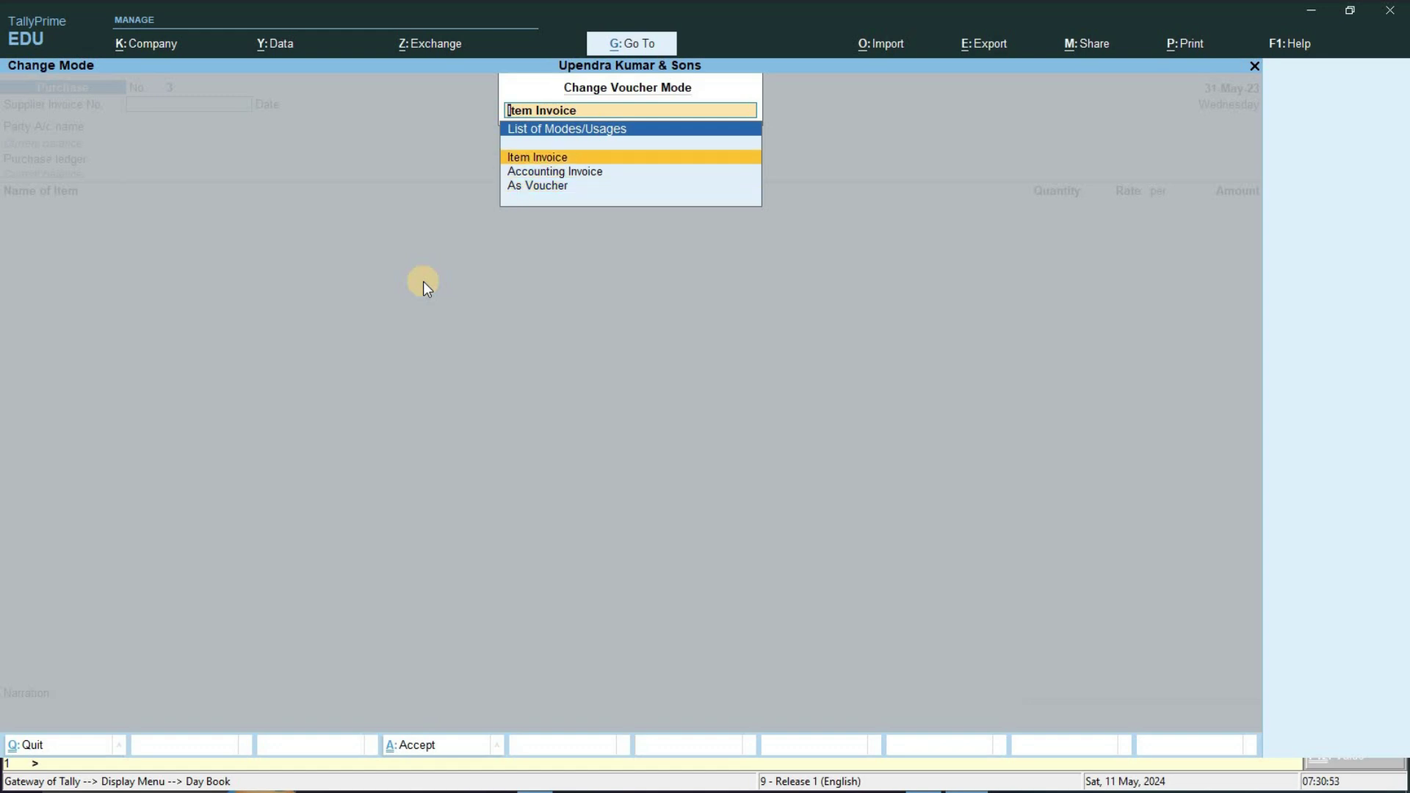
key("Up")
key("Up")
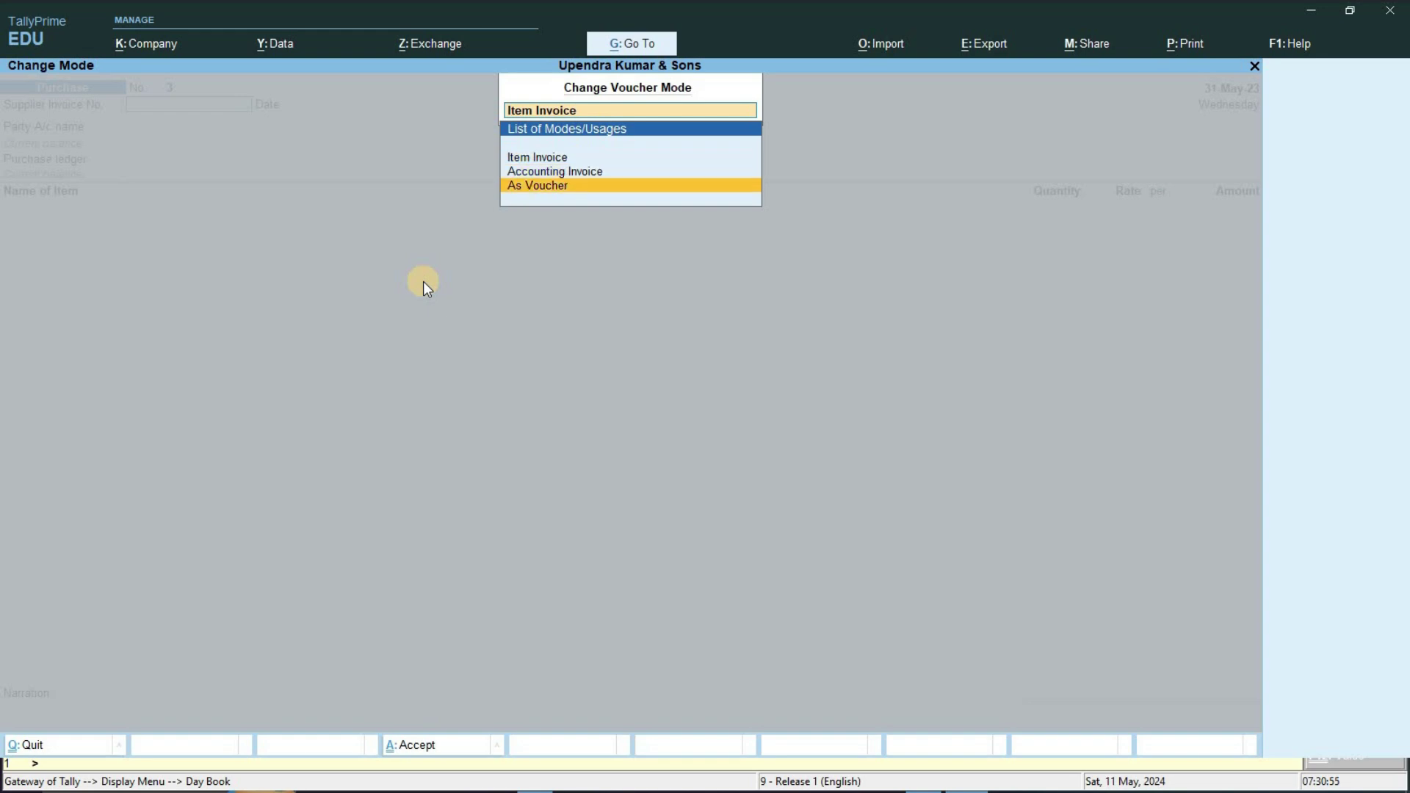
key("Up")
key("Down")
key("Down")
key("Down")
key("Up")
key("Return")
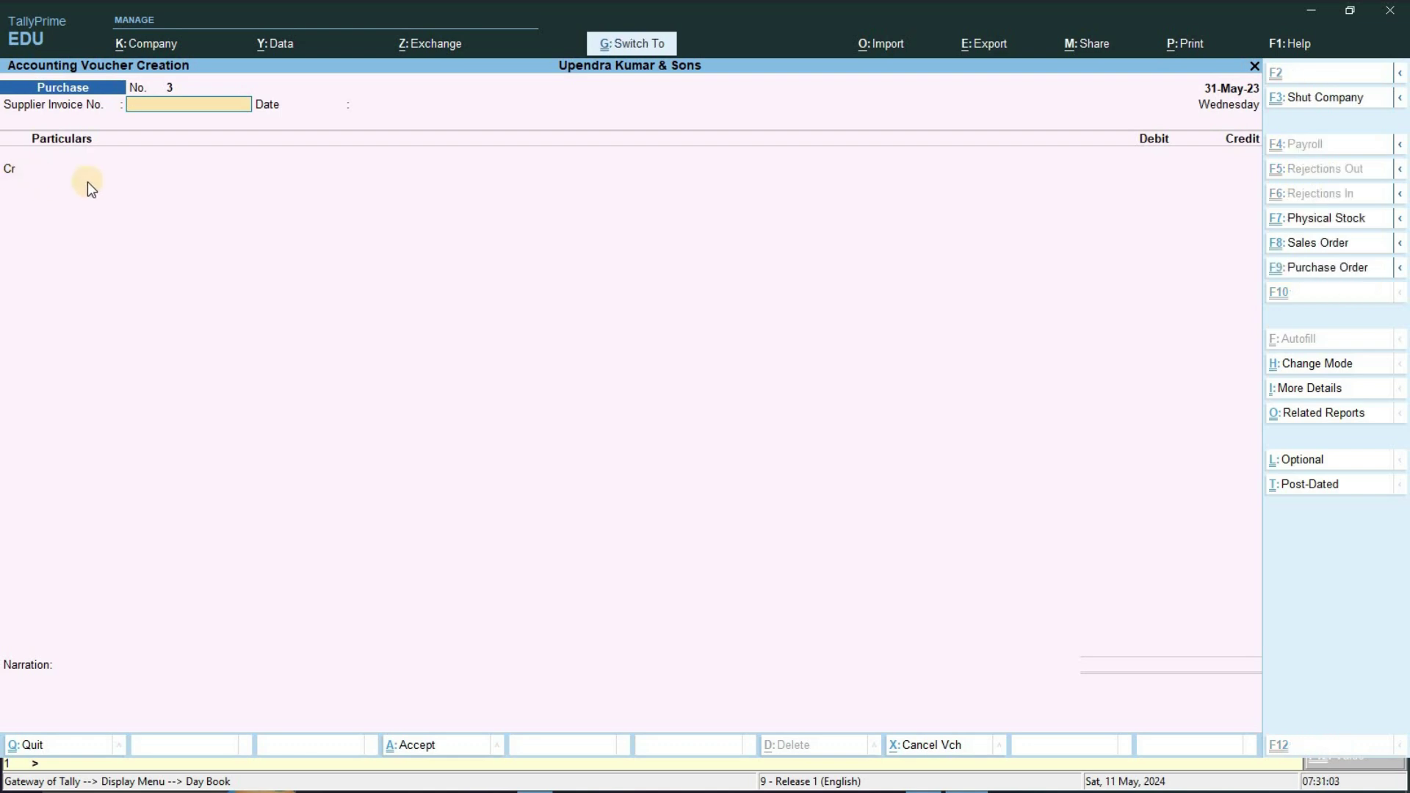
Change the purchase entry's voucher mode to Item Invoice.
key("ctrl+h")
key("Down")
key("Return")
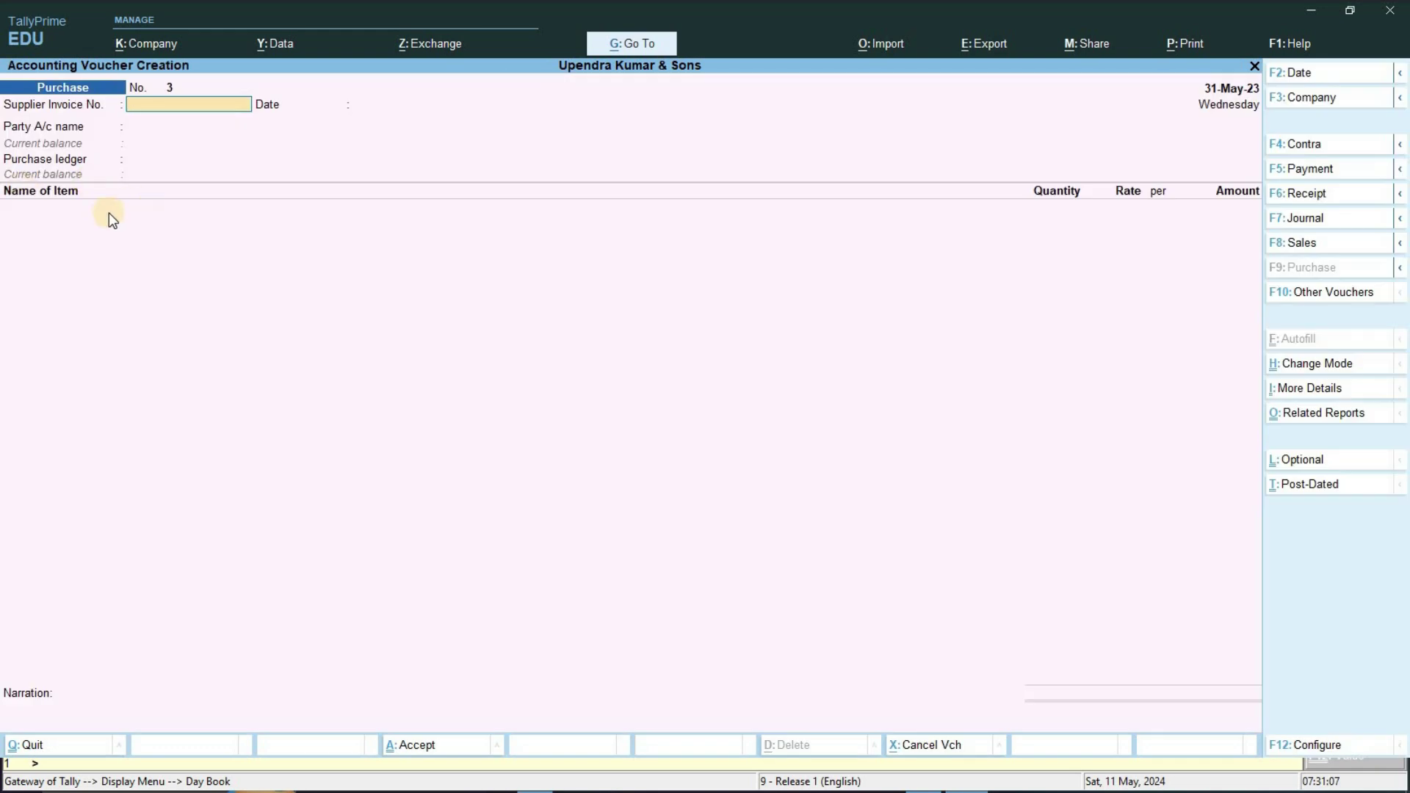
Change the purchase entry's voucher mode to Accounting Invoice.
key("ctrl")
key("ctrl+h")
key("Down")
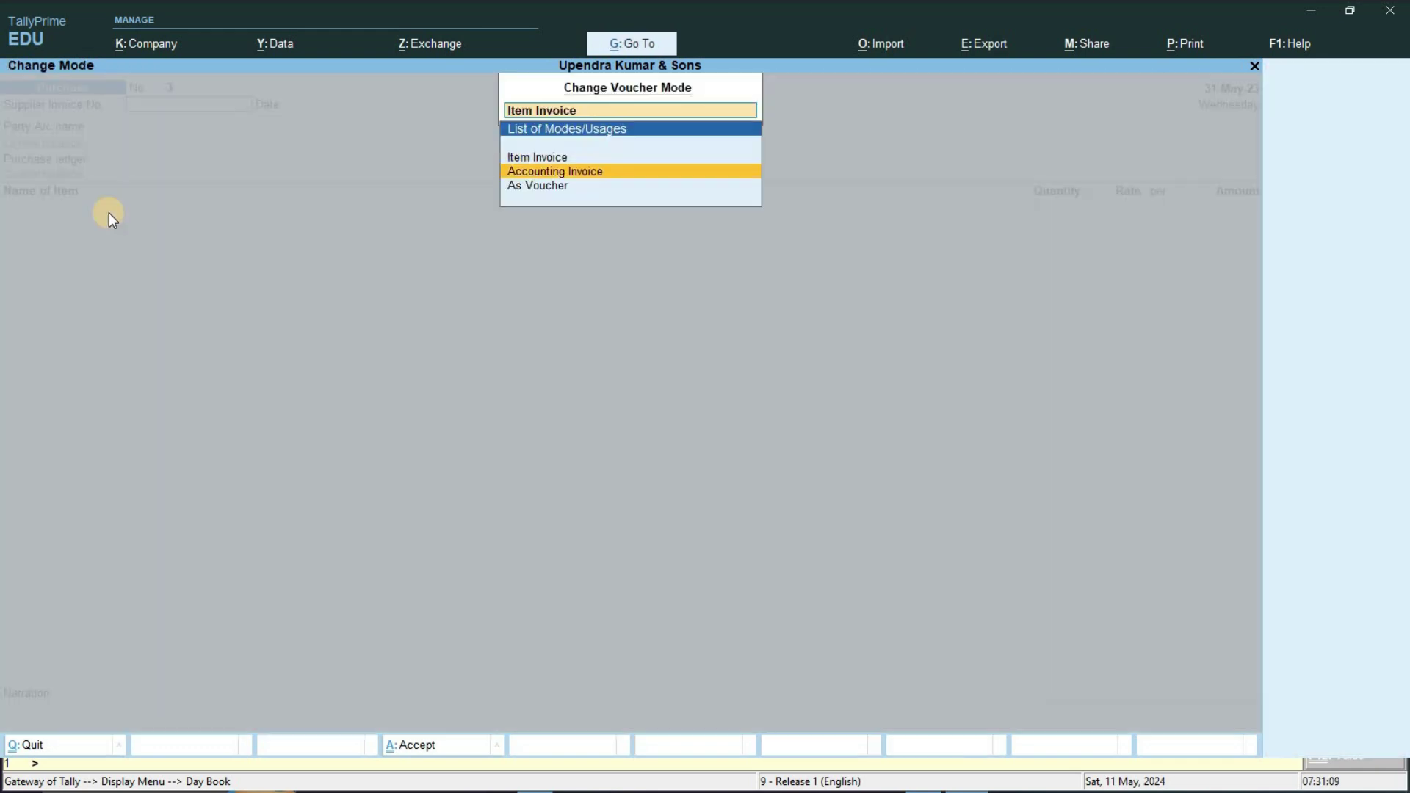
key("Return")
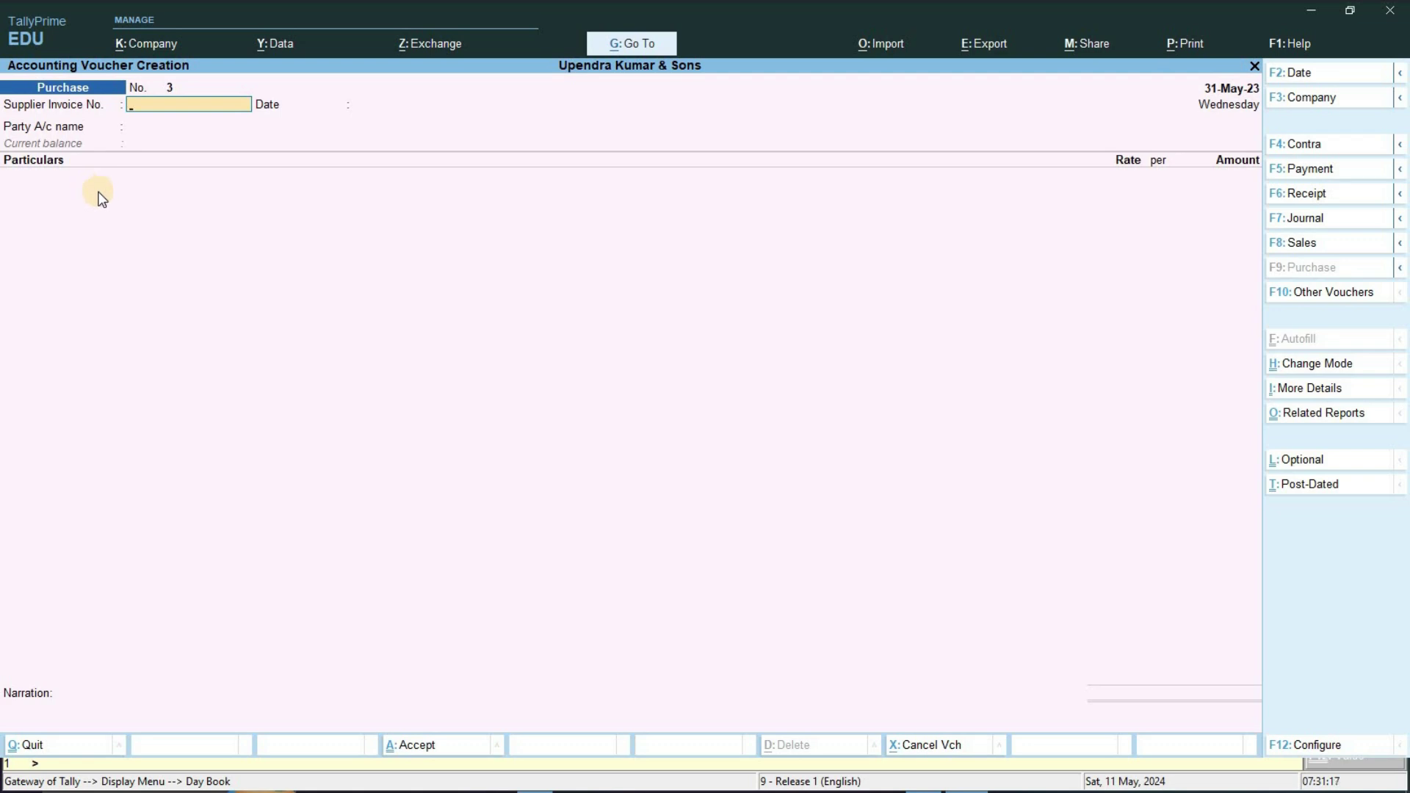
Highlight the voucher and invoice mode topic line in the Word document, and switch to Tally 9.
key("alt+Tab")
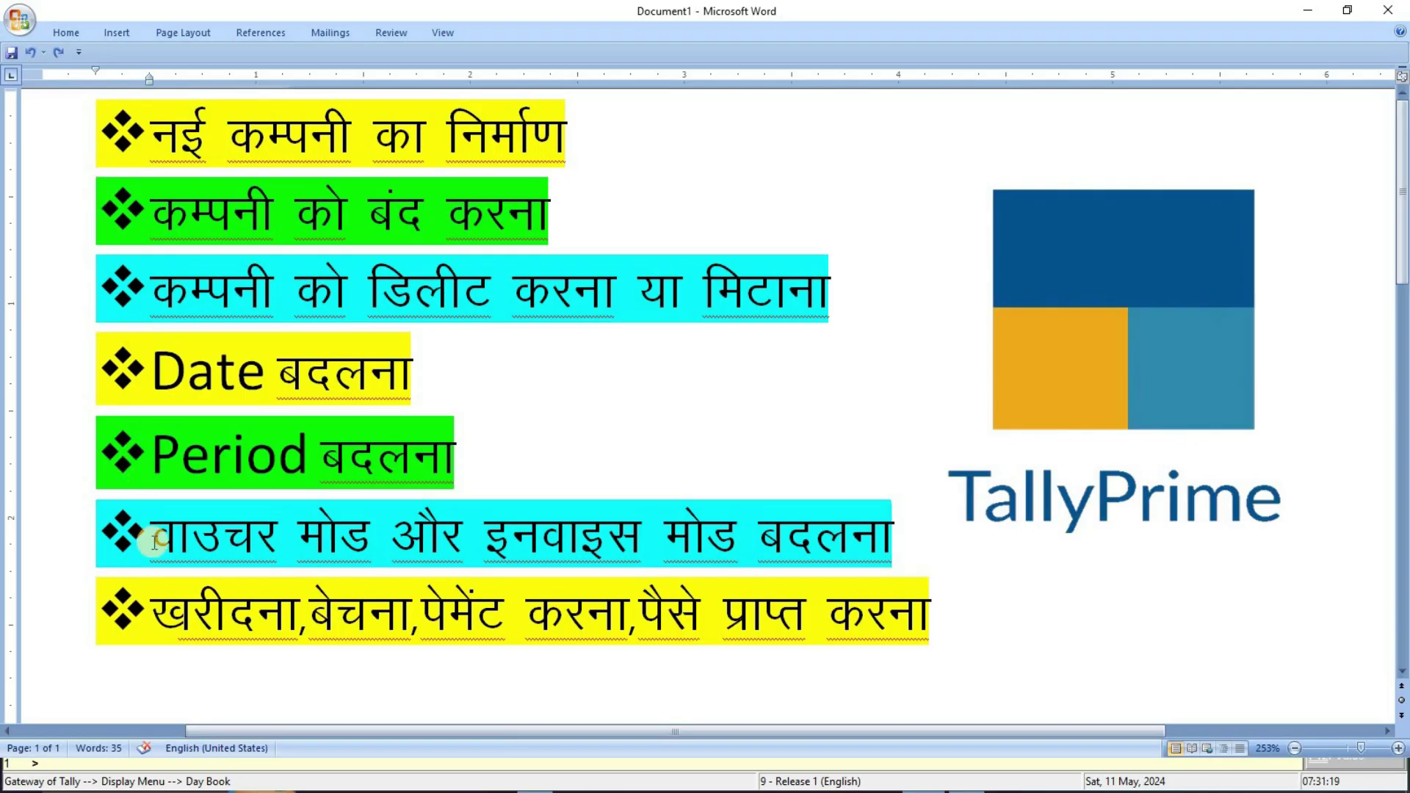
left_click_drag(148, 529, 921, 567)
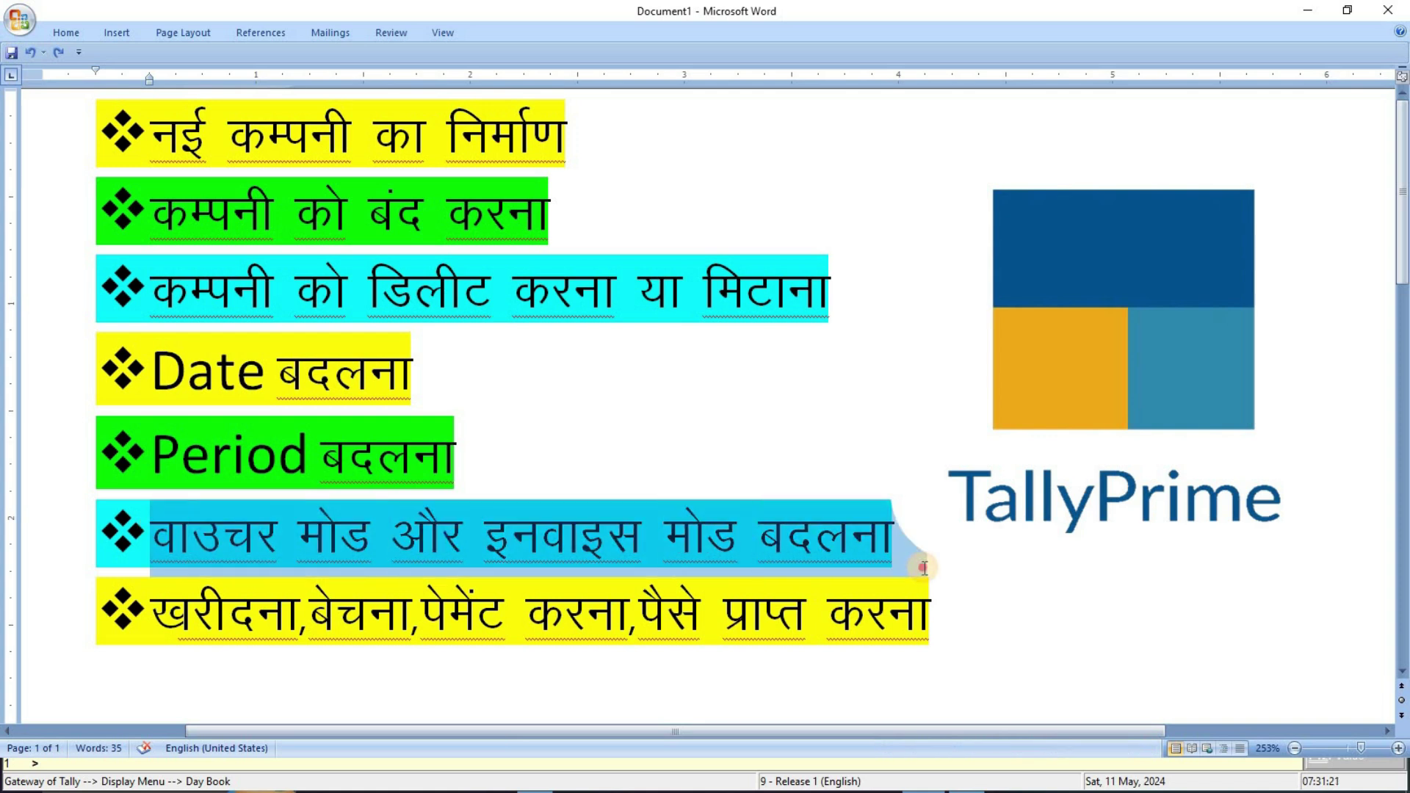
key("alt+Tab")
key("alt+Tab")
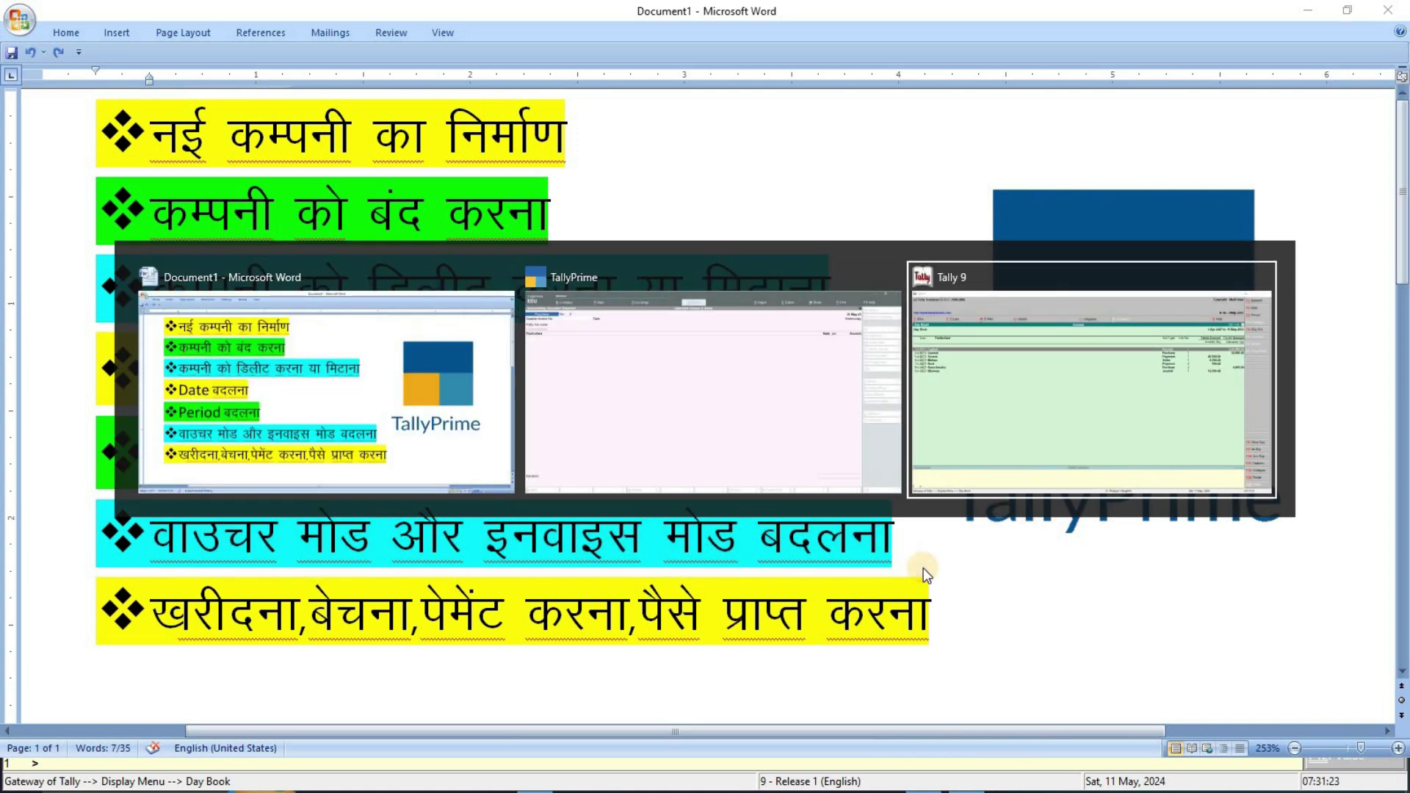
Leave the Day Book for the Gateway of Tally and open a purchase voucher in company Aaaaaa.
key("Escape")
key("Escape")
key("Escape")
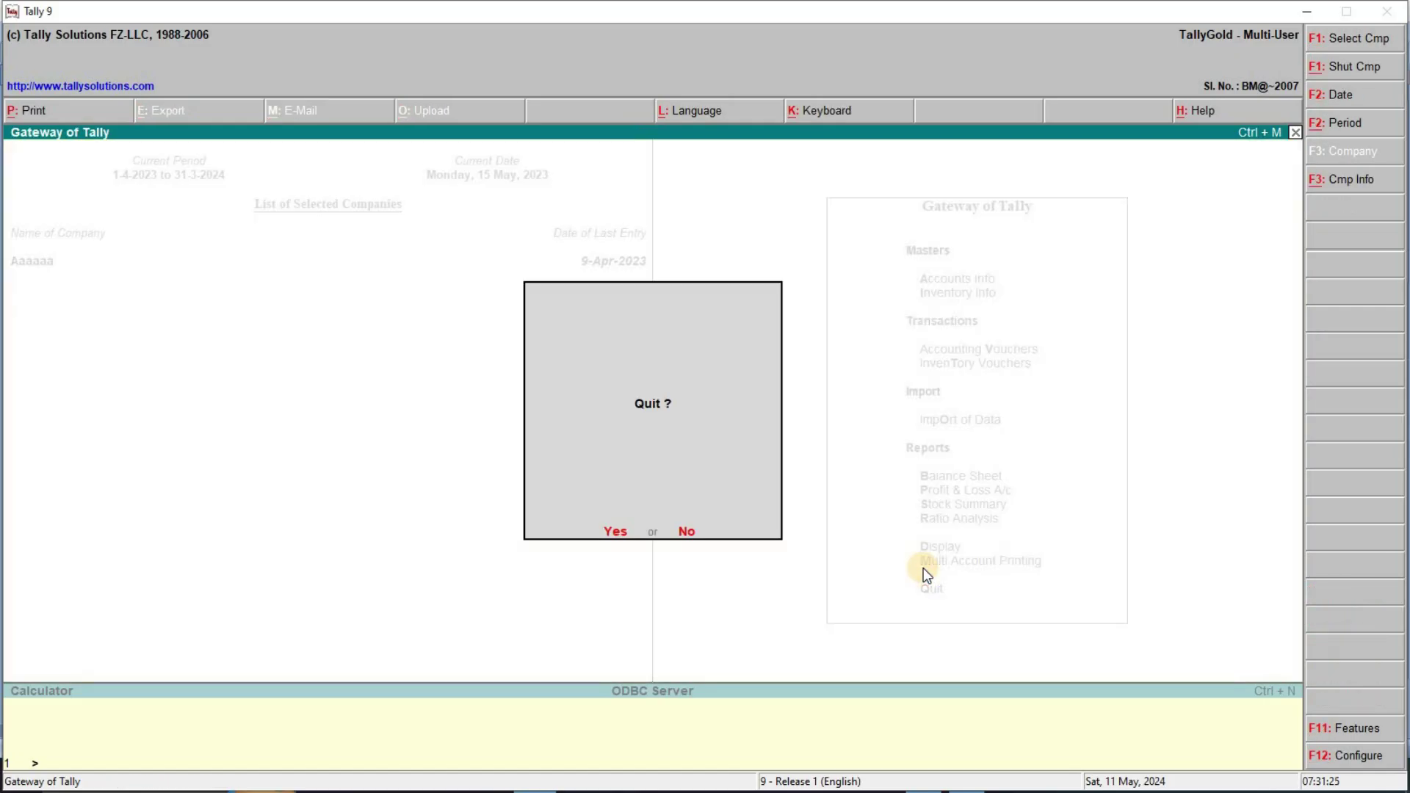
key("Escape")
key("v")
key("F9")
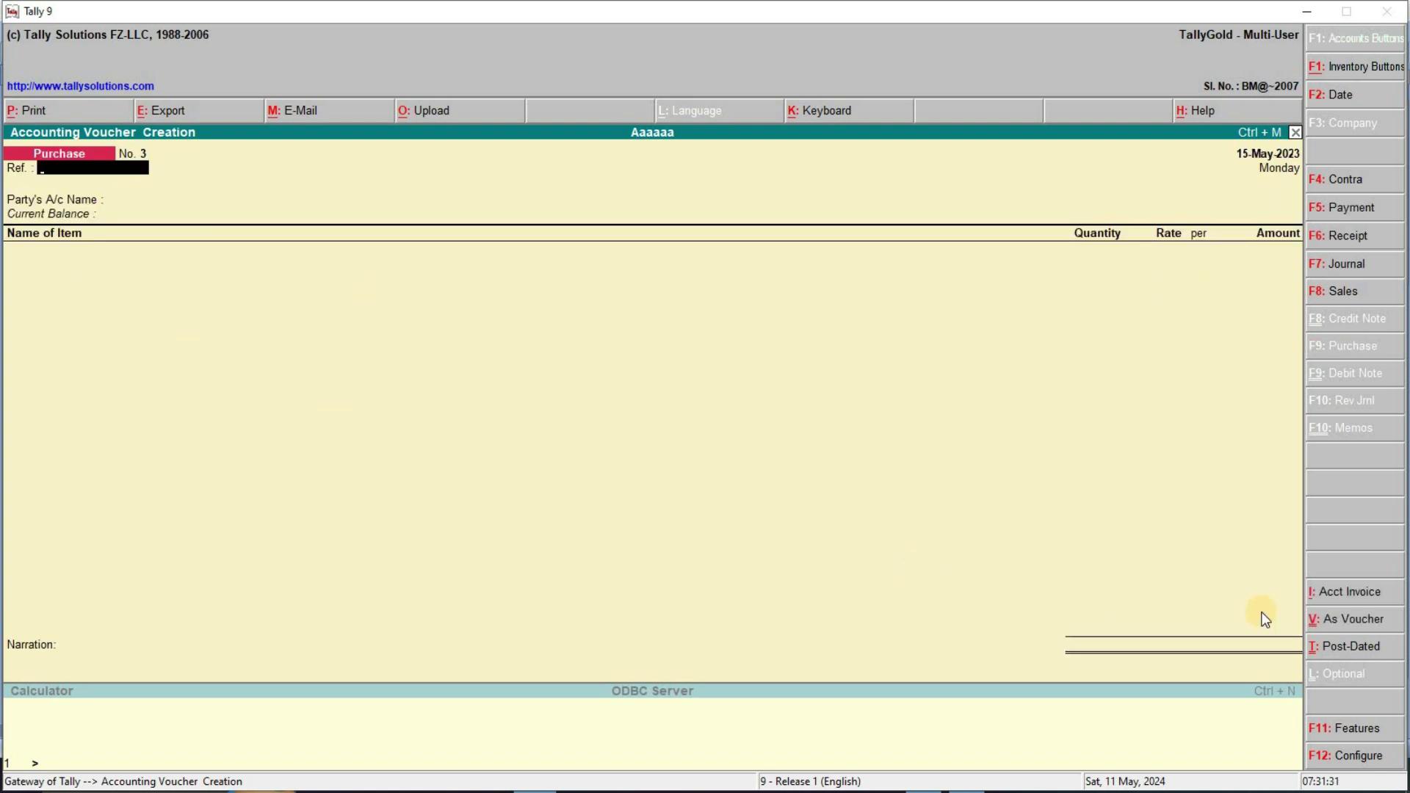
Cycle the Tally 9 purchase entry through voucher and accounting invoice modes, ending in item invoice mode.
key("ctrl+v")
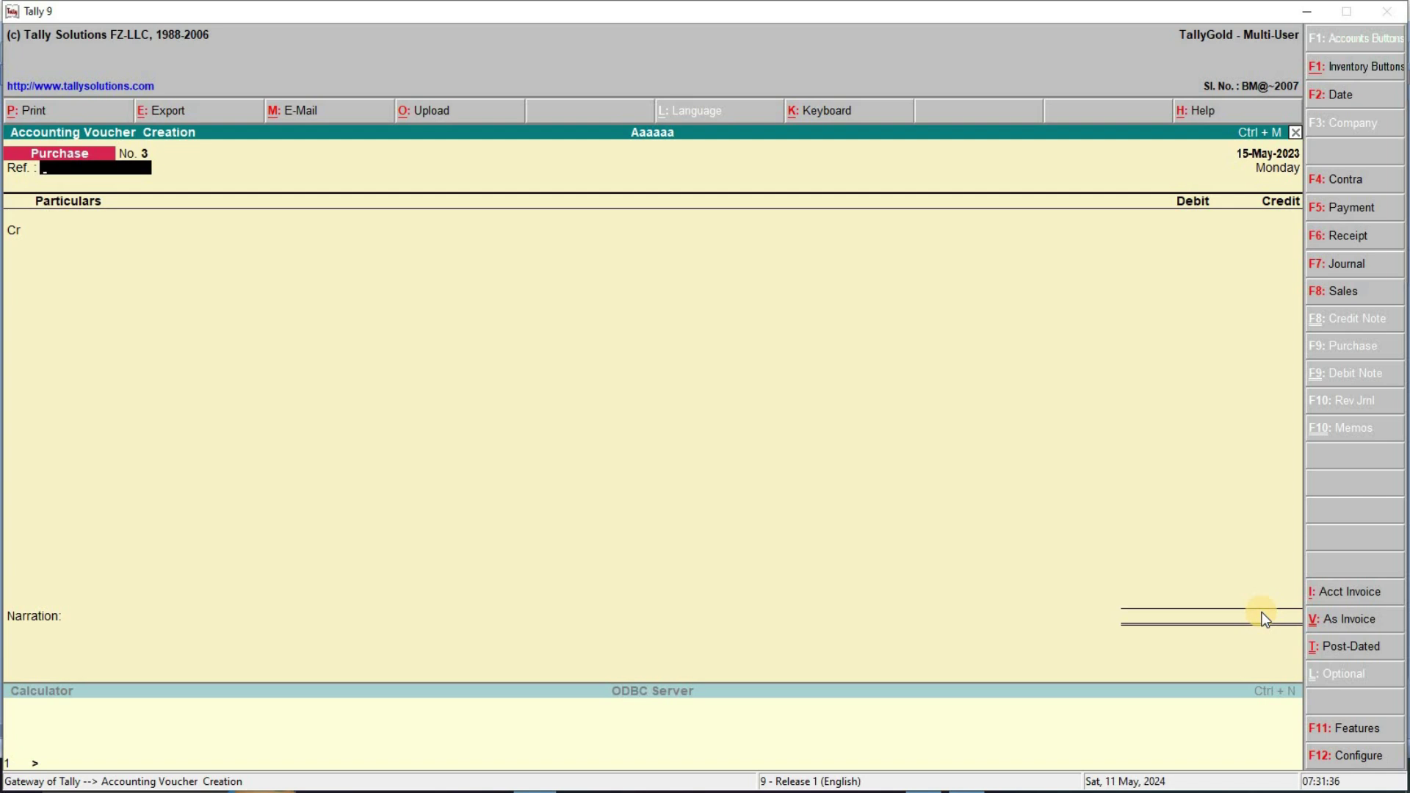
key("ctrl+v")
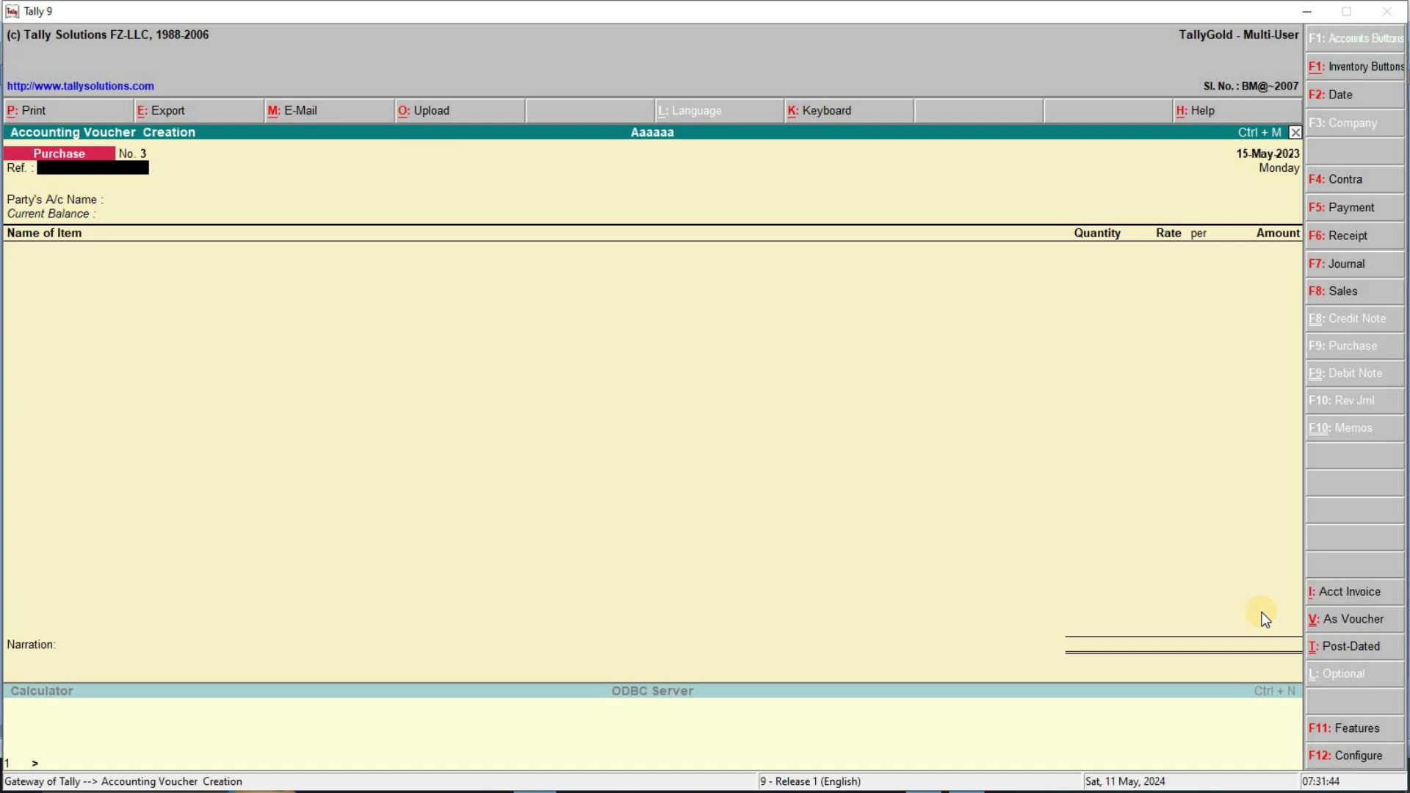
key("ctrl+i")
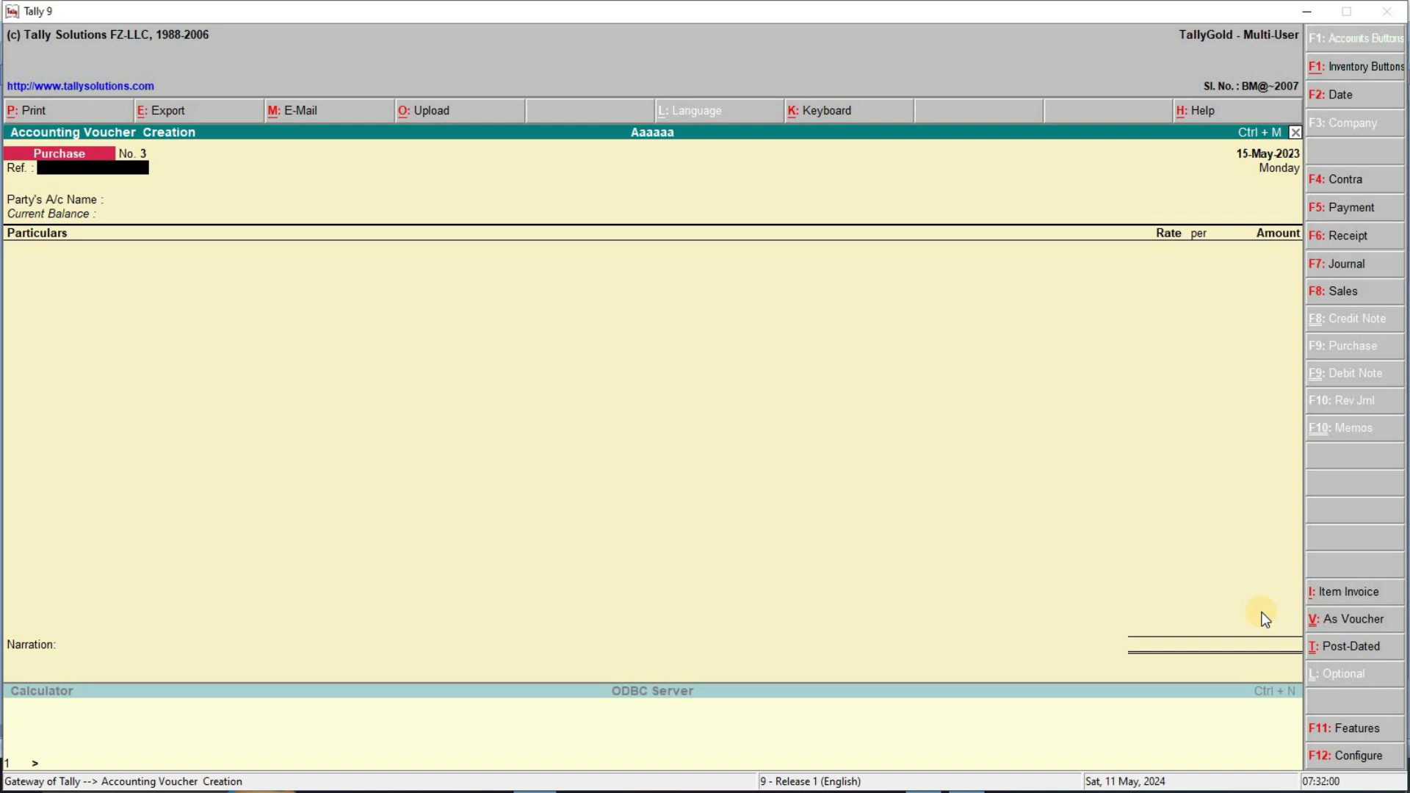
key("ctrl+v")
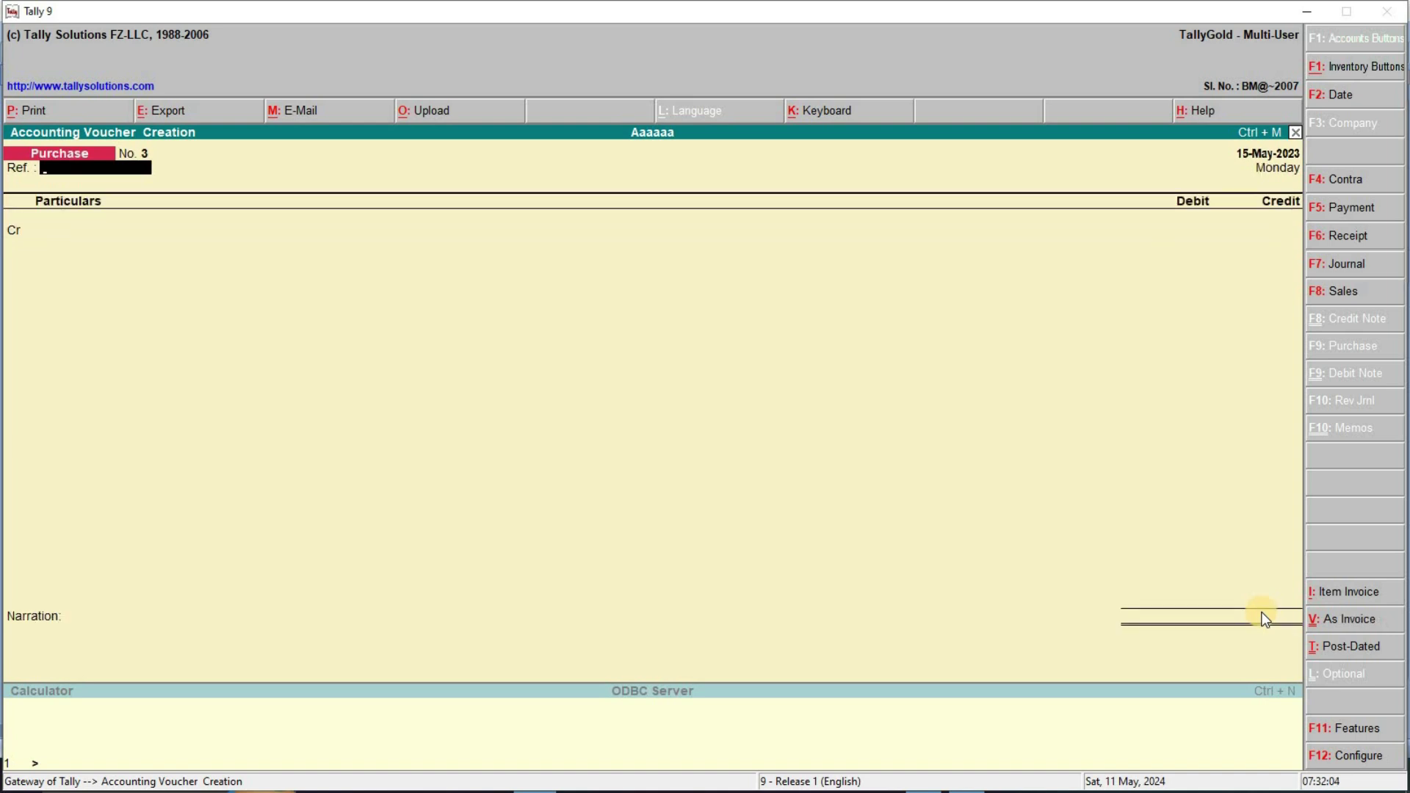
key("ctrl+v")
key("ctrl+i")
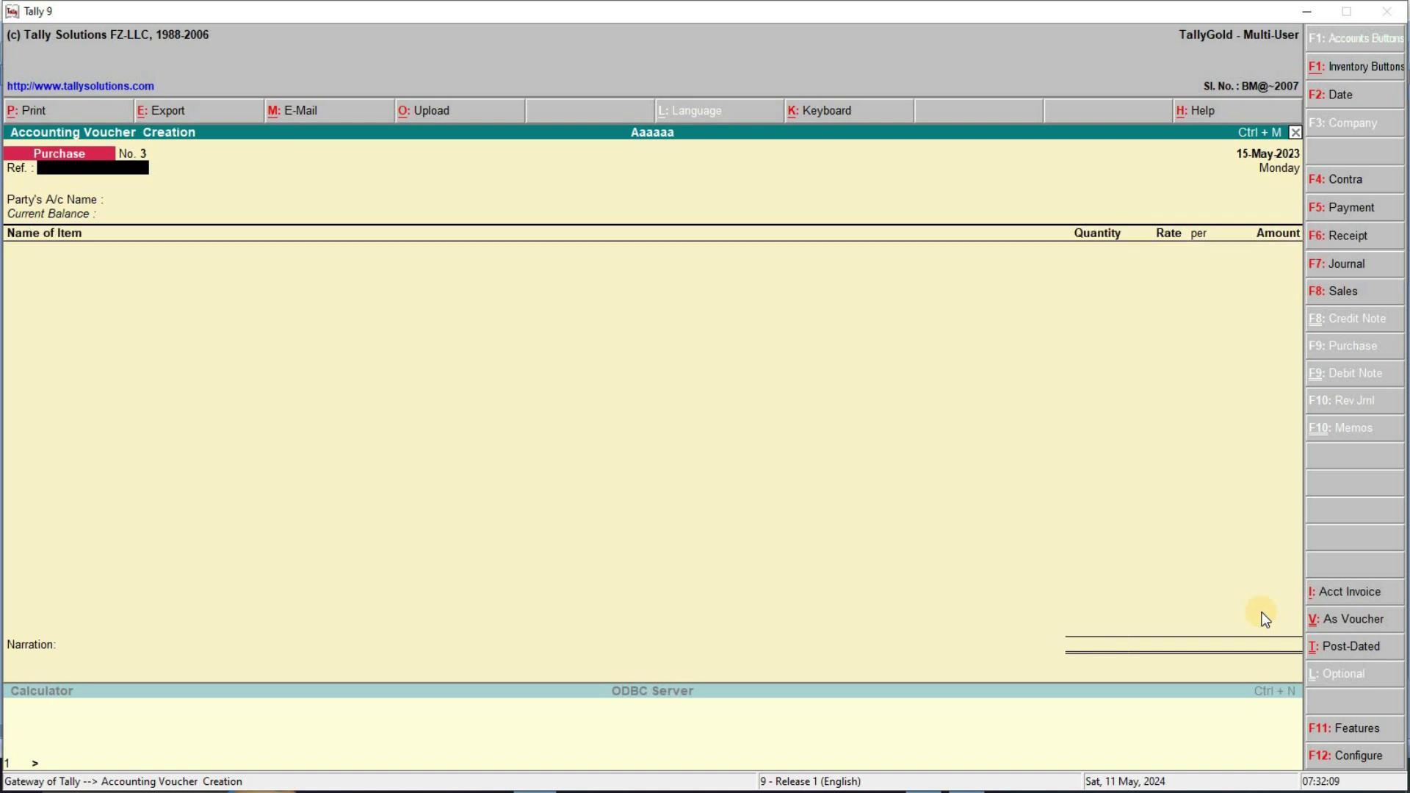
Switch to the Word document and highlight the seventh topic line, about purchases, sales, payments and receipts.
key("alt+Tab")
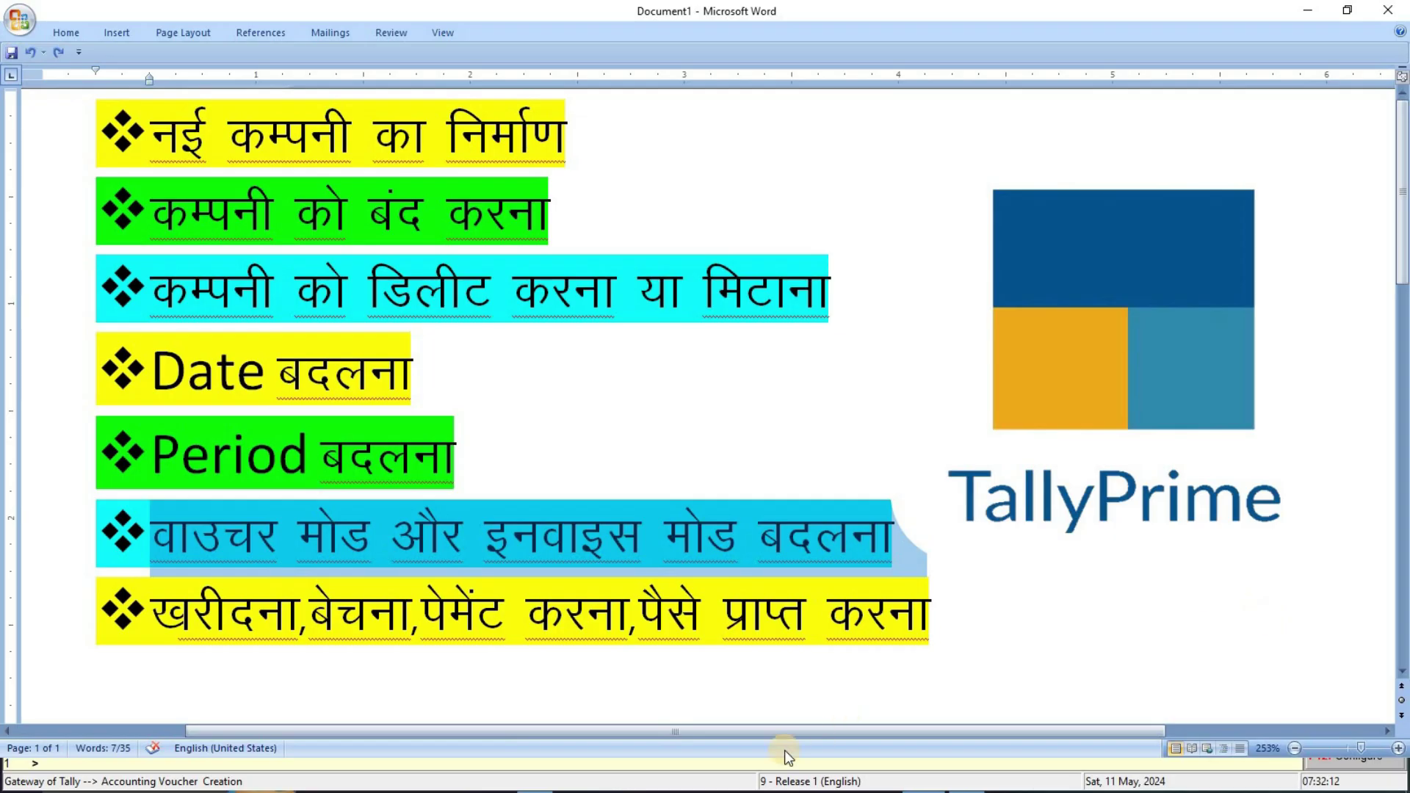
left_click(205, 618)
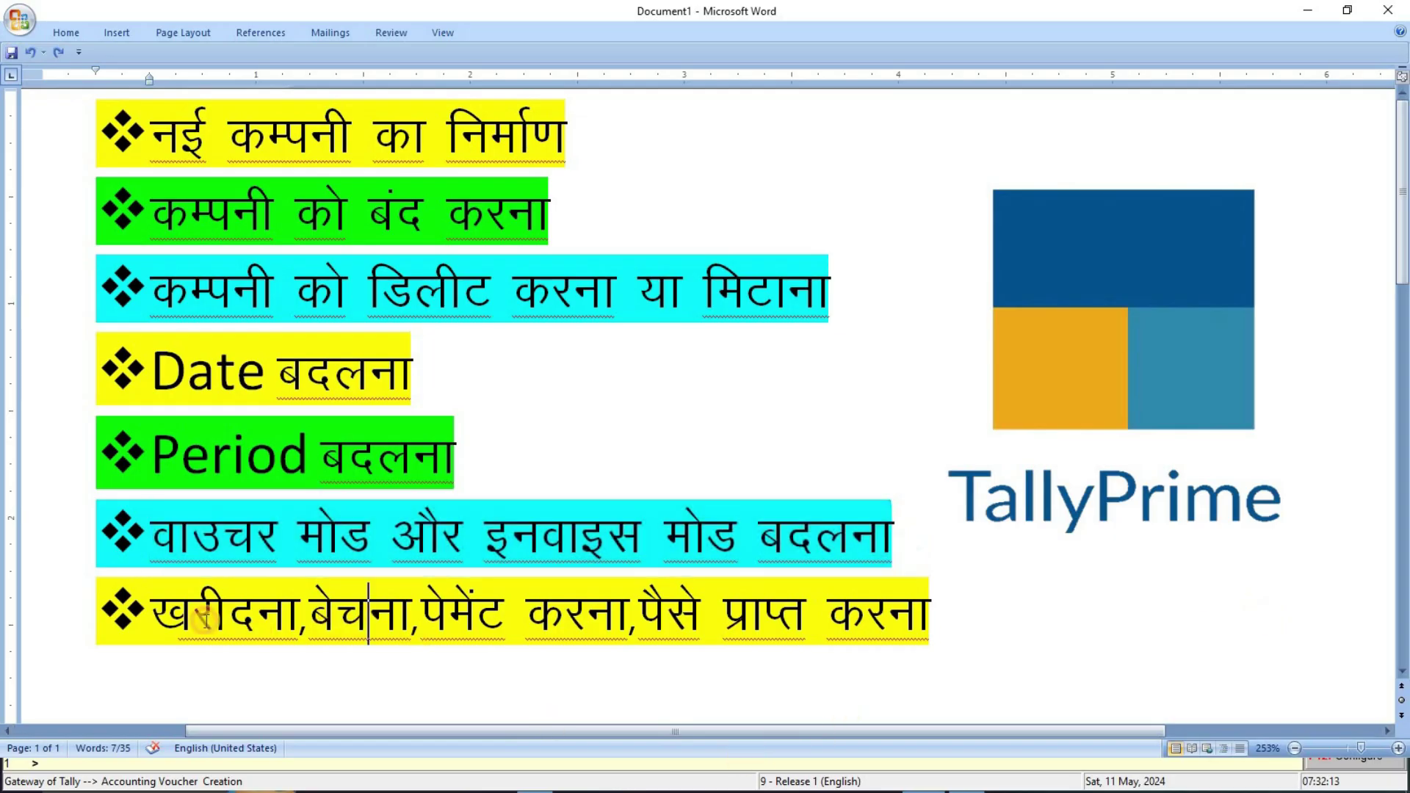
left_click_drag(151, 617, 1017, 629)
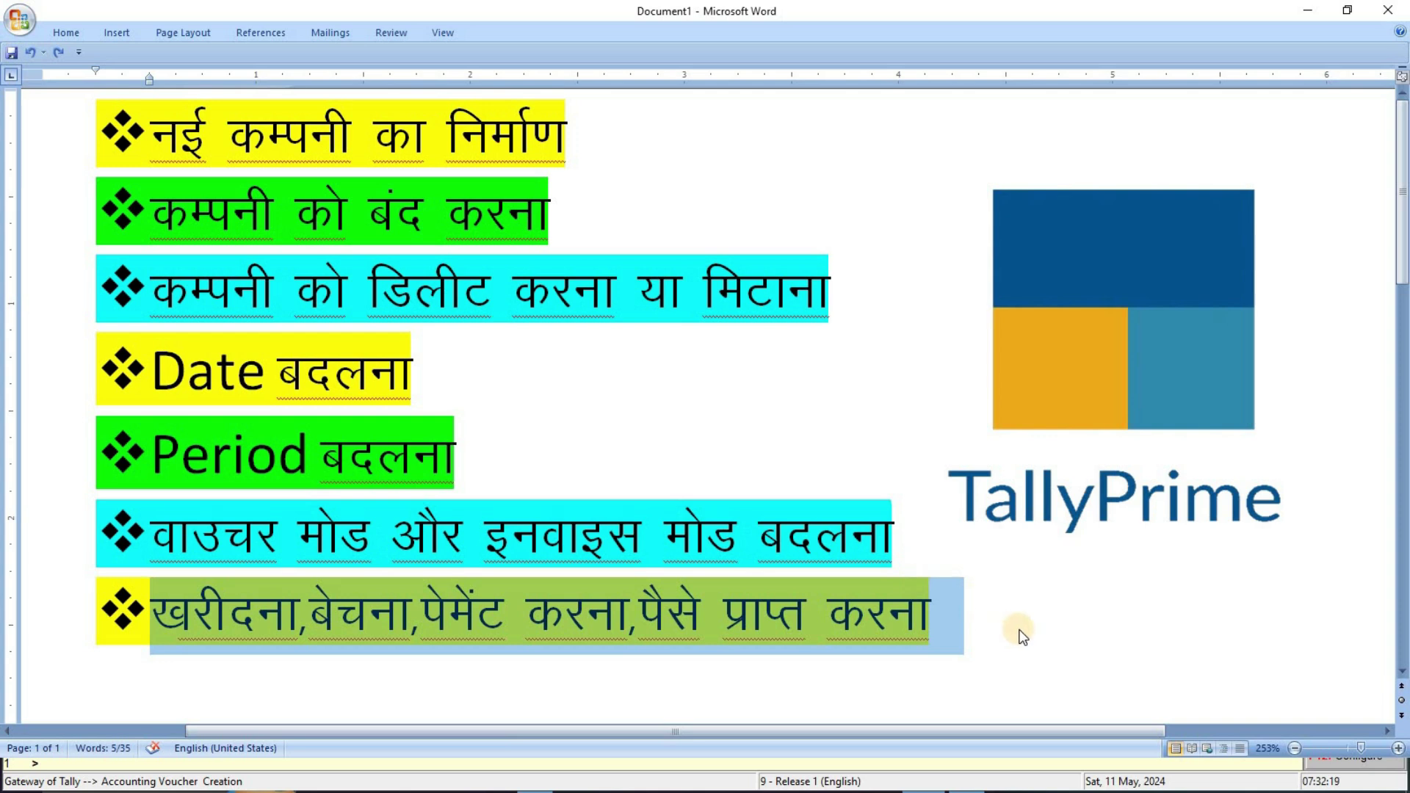
Return to Tally 9, reopen accounting voucher entry and go through the payment, receipt and sales voucher types.
key("alt+Tab")
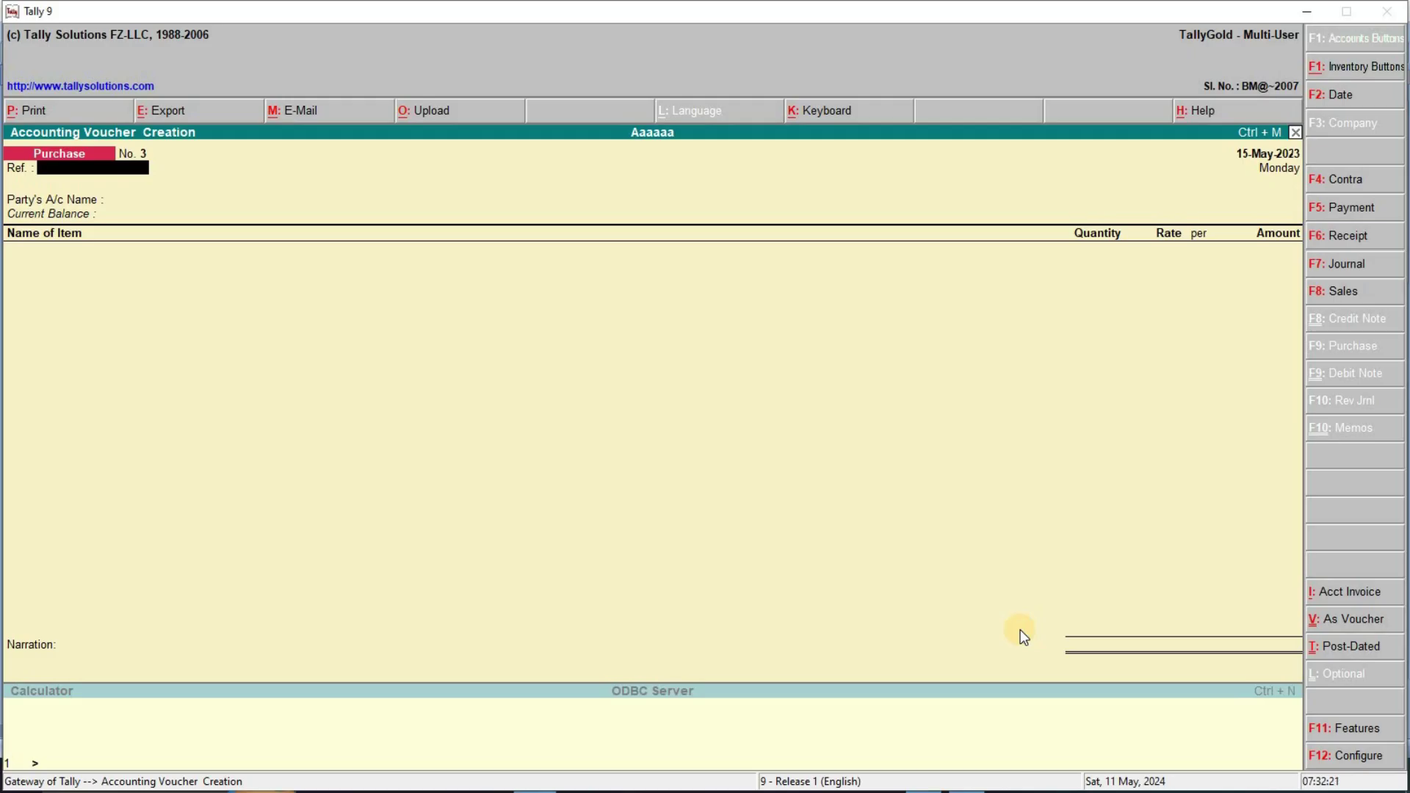
key("Escape")
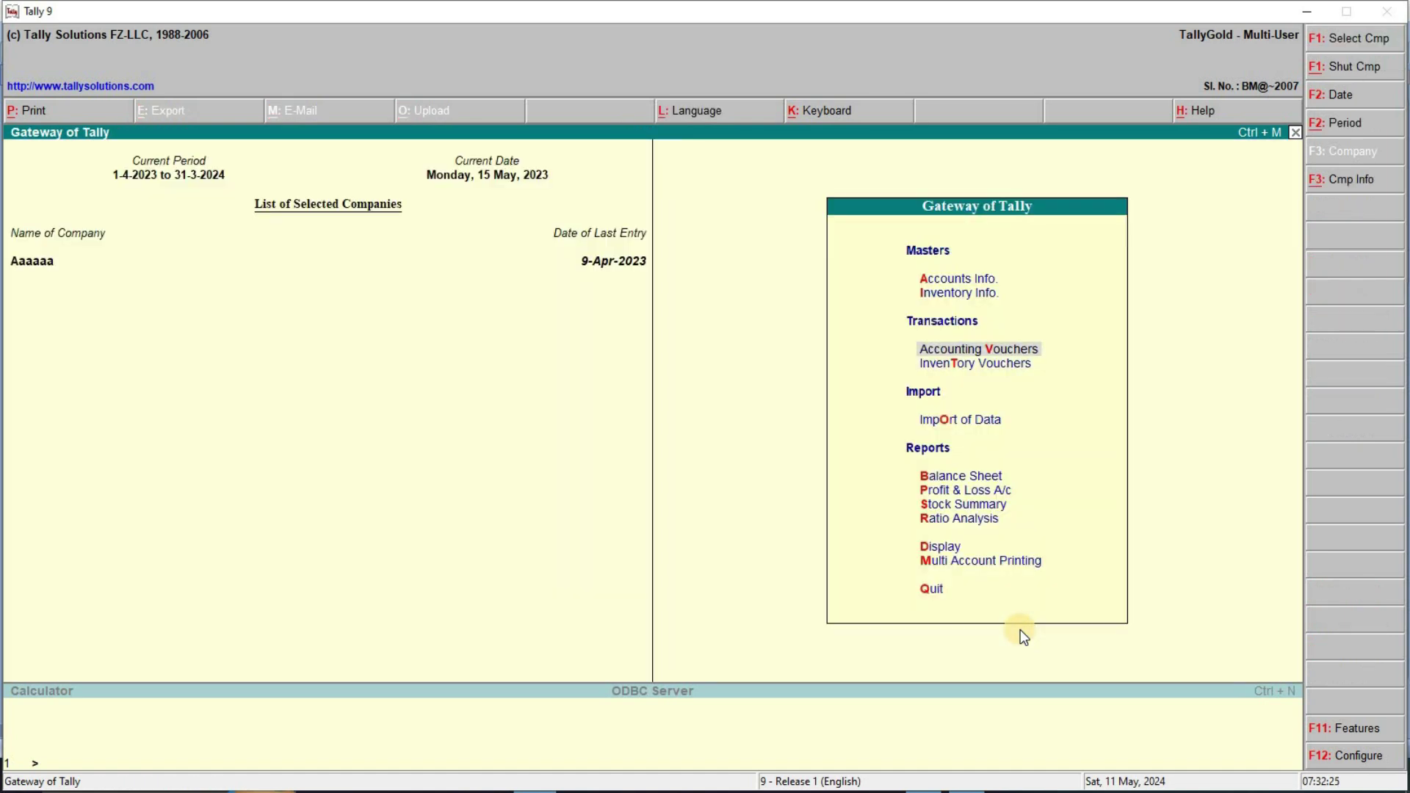
key("Return")
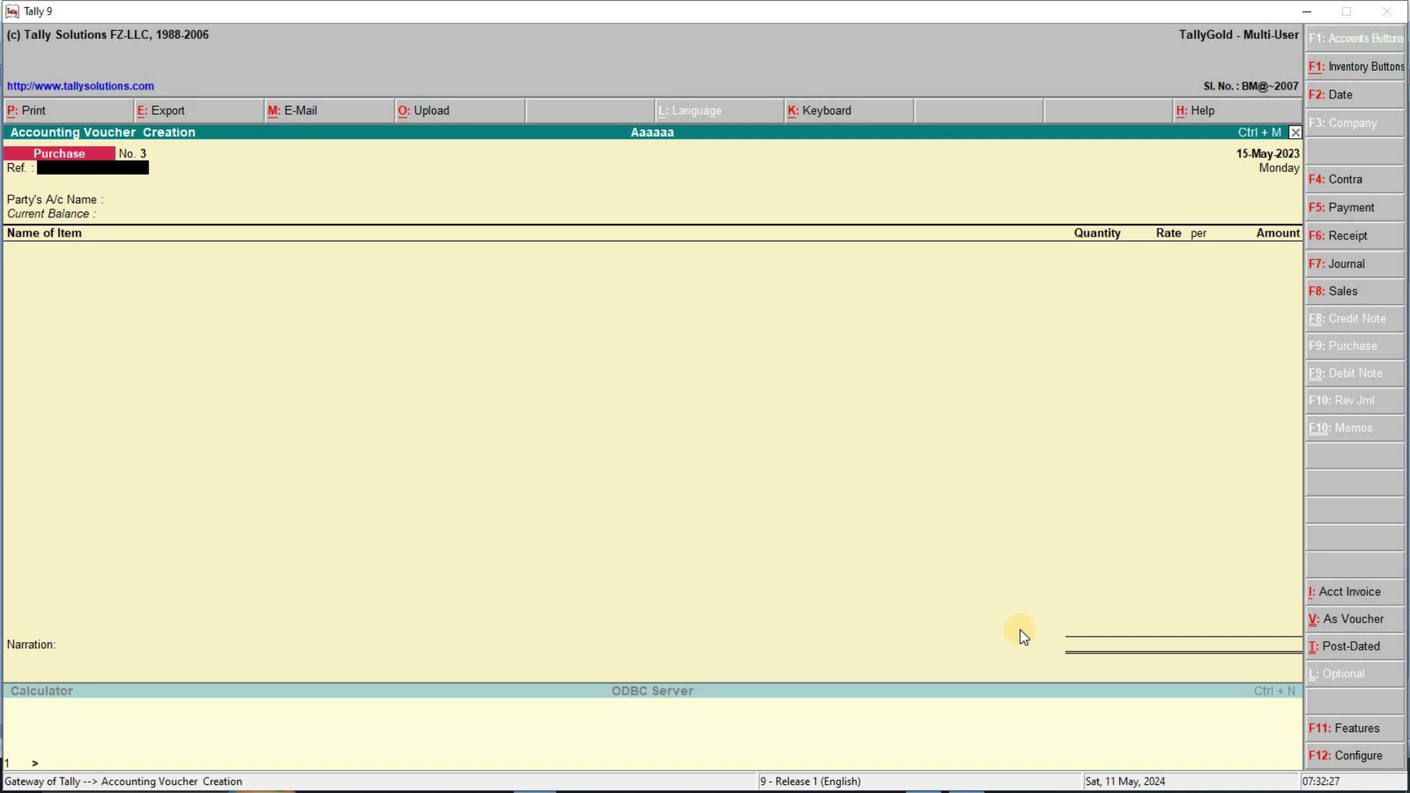
key("F5")
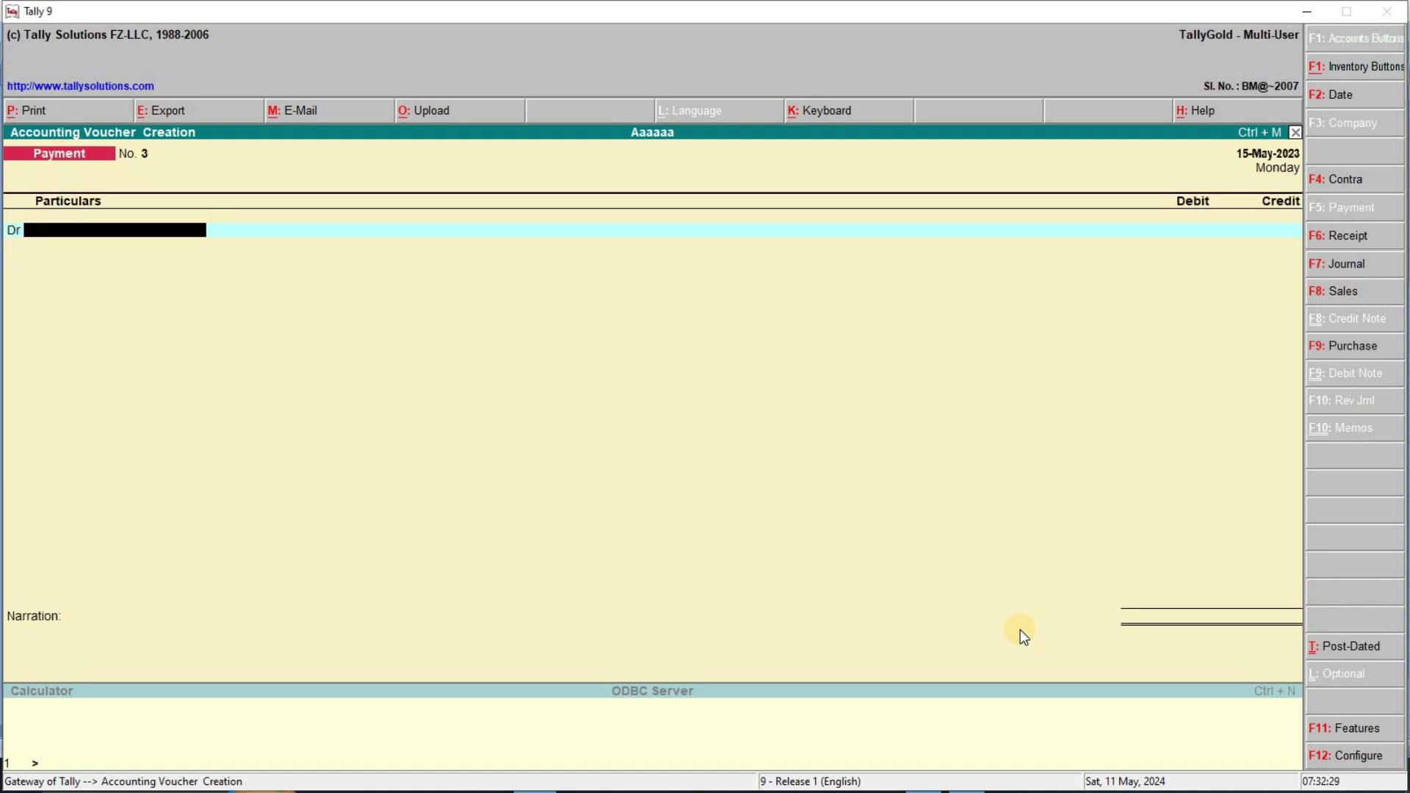
key("F6")
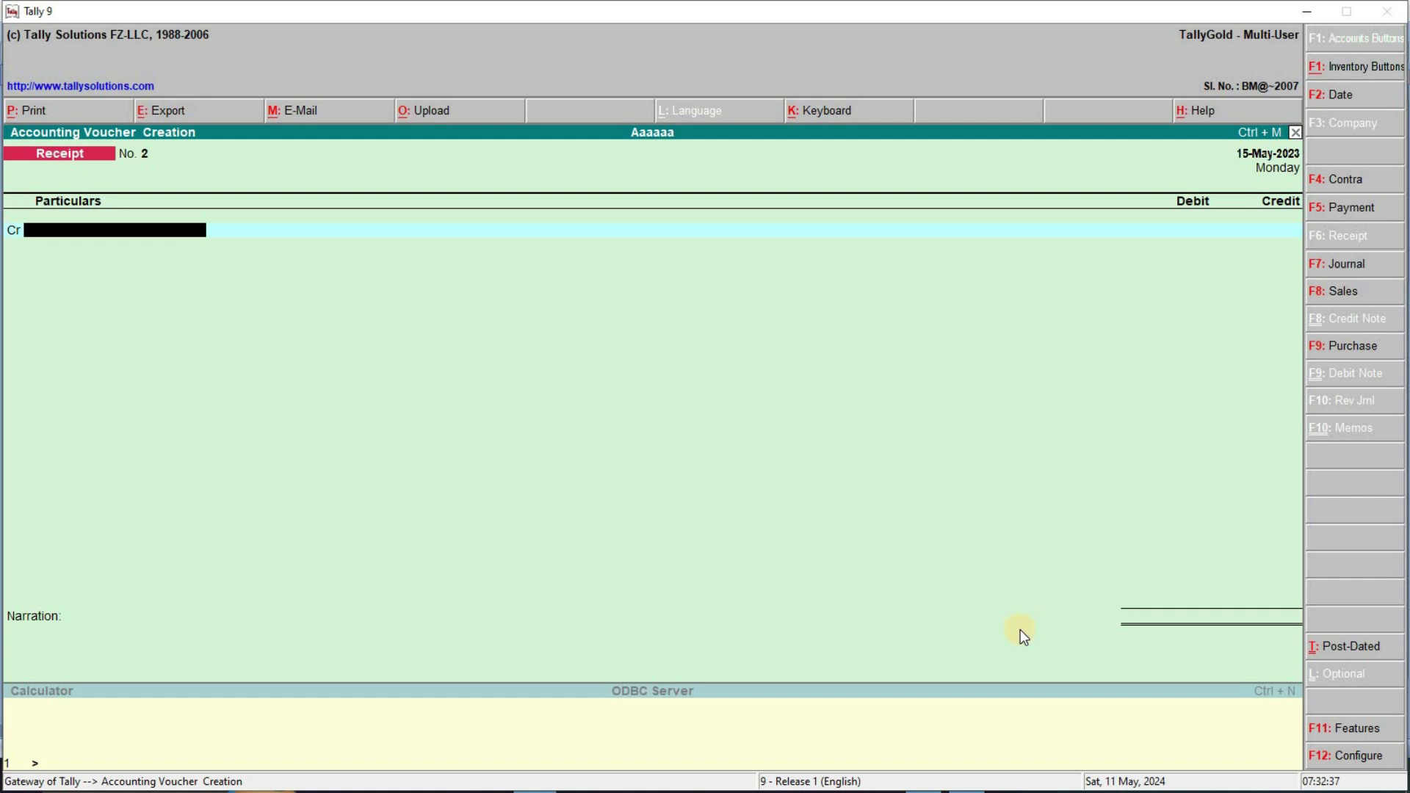
key("F8")
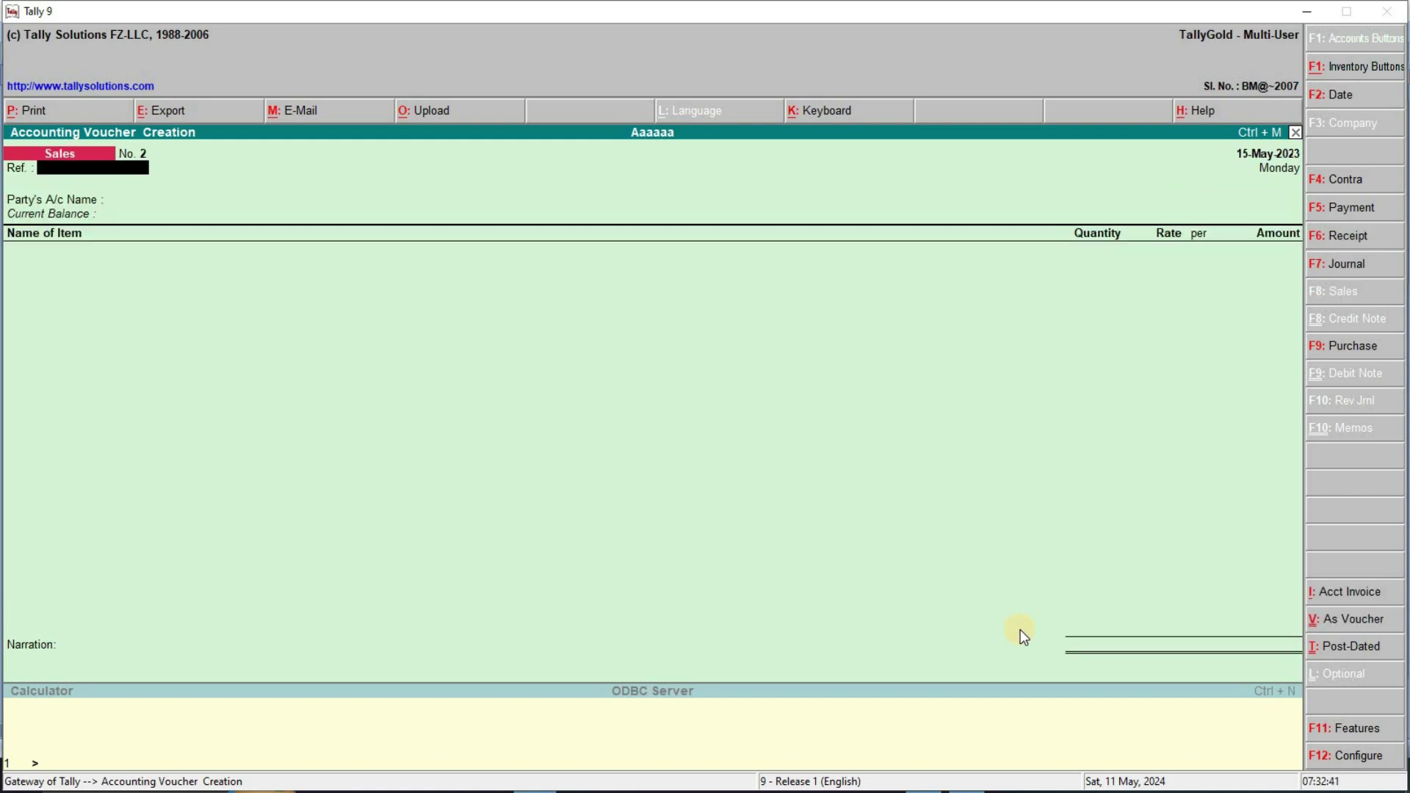
Toggle the sales entry repeatedly between voucher mode and invoice mode.
key("ctrl+v")
key("ctrl+v")
key("ctrl+v")
key("ctrl+v")
key("ctrl+v")
key("ctrl+v")
key("ctrl+v")
key("ctrl+v")
key("ctrl+v")
key("ctrl+v")
Open the purchase voucher type, toggle it to voucher mode and return it to invoice mode.
key("F9")
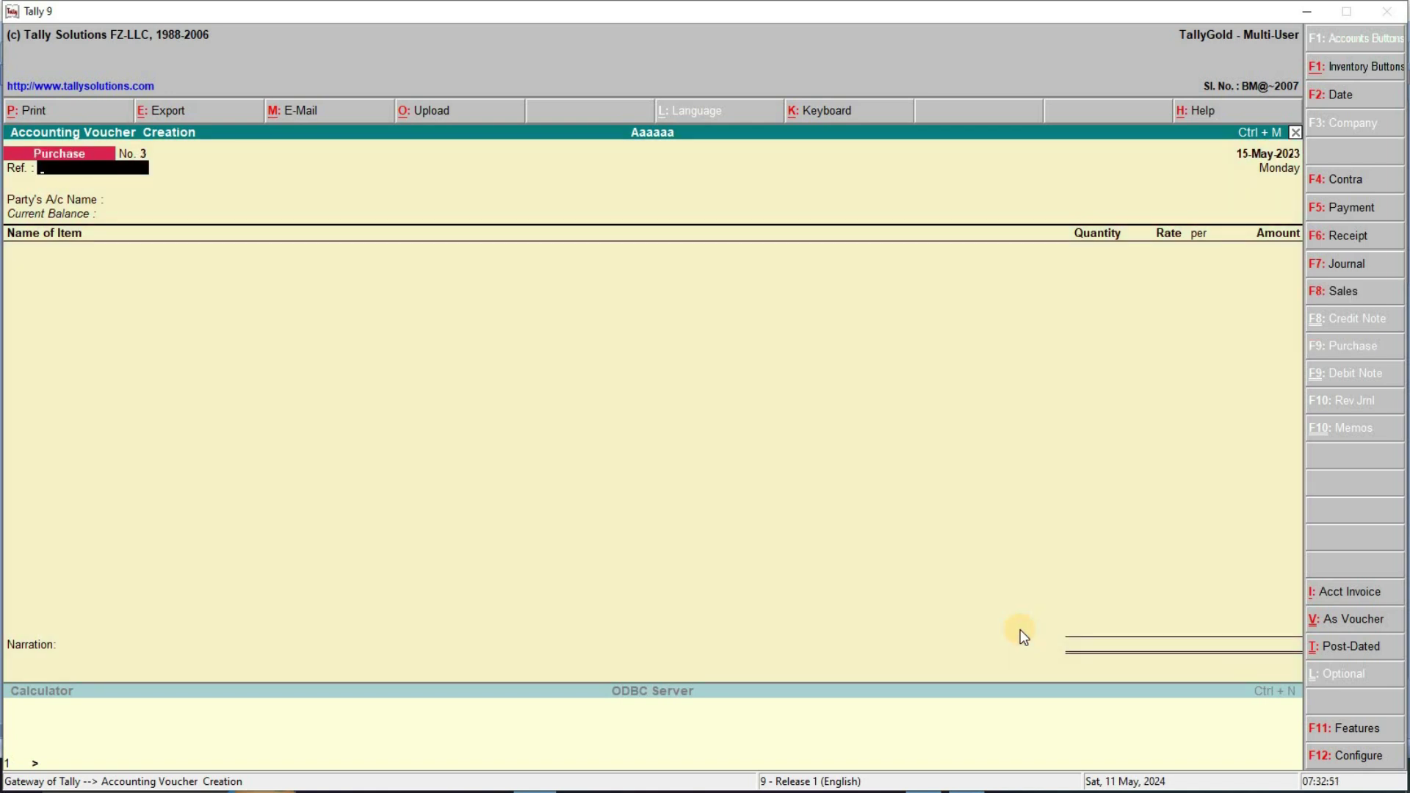
key("ctrl+v")
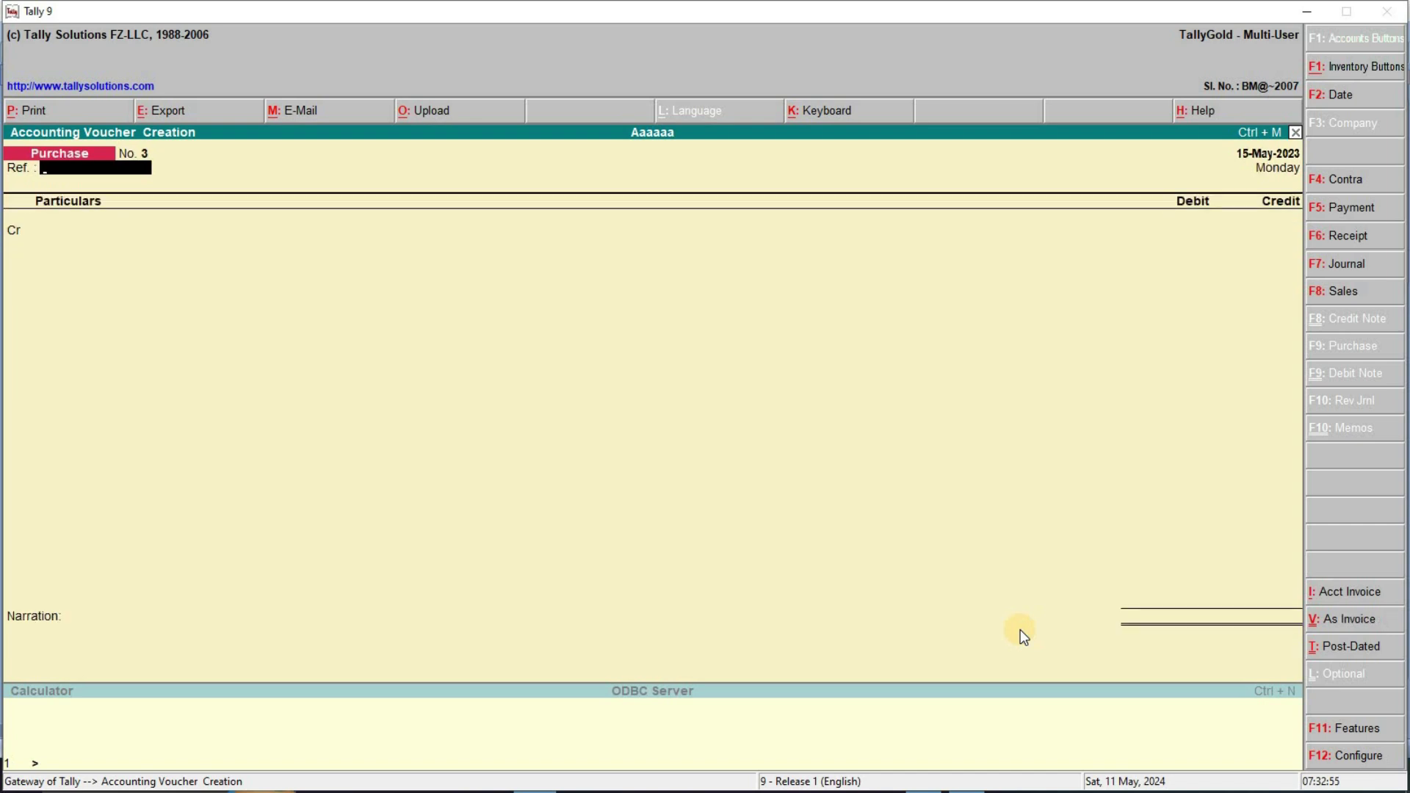
key("ctrl+v")
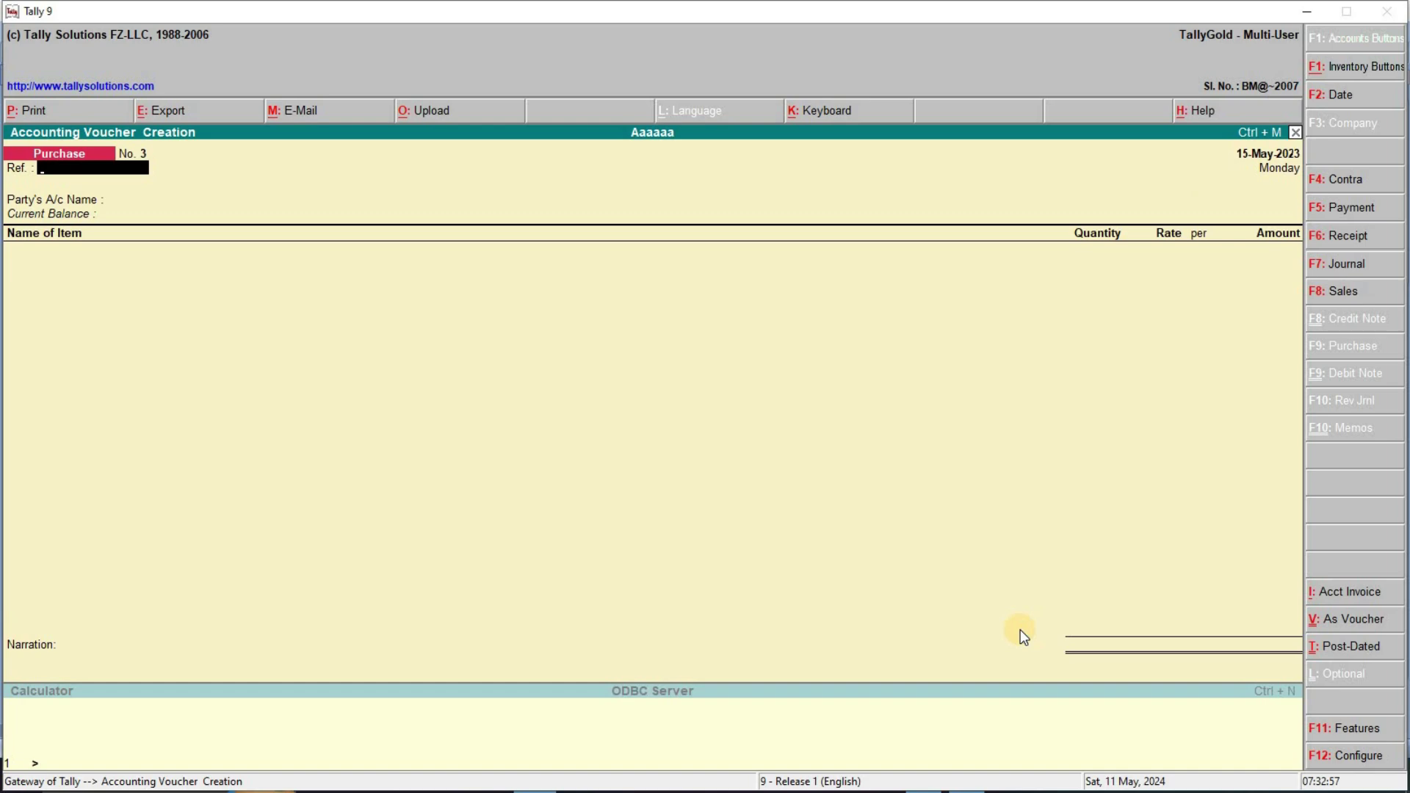
Switch to the Word document and clear the selection on the seventh topic line.
key("alt+Tab")
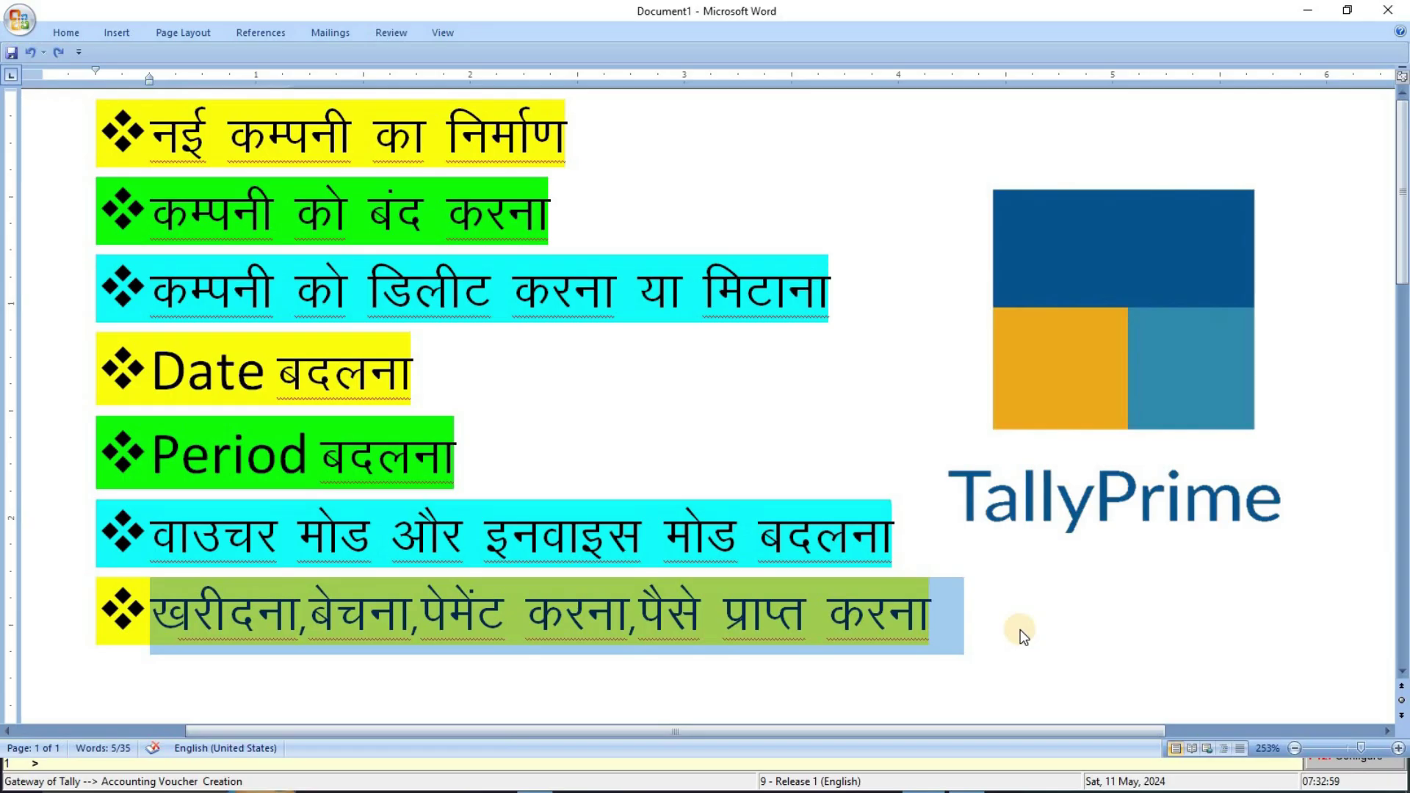
left_click(652, 378)
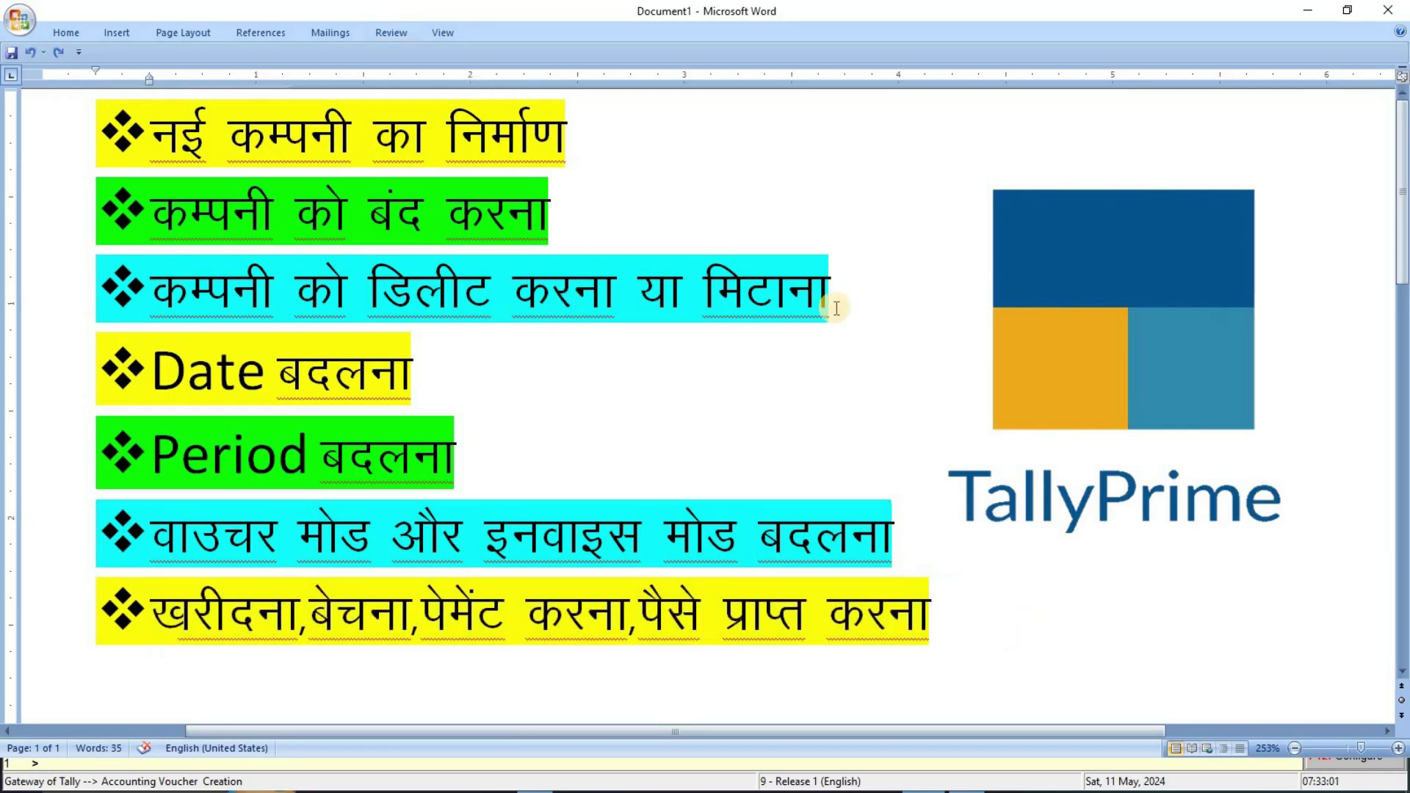